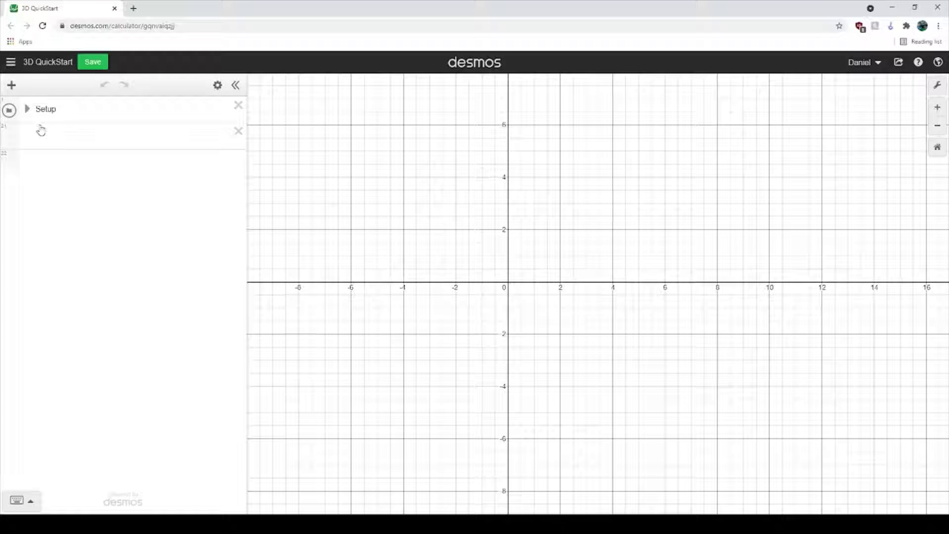
Add a folder named Default Cube below the Setup folder, with an empty expression inside it.
click(11, 85)
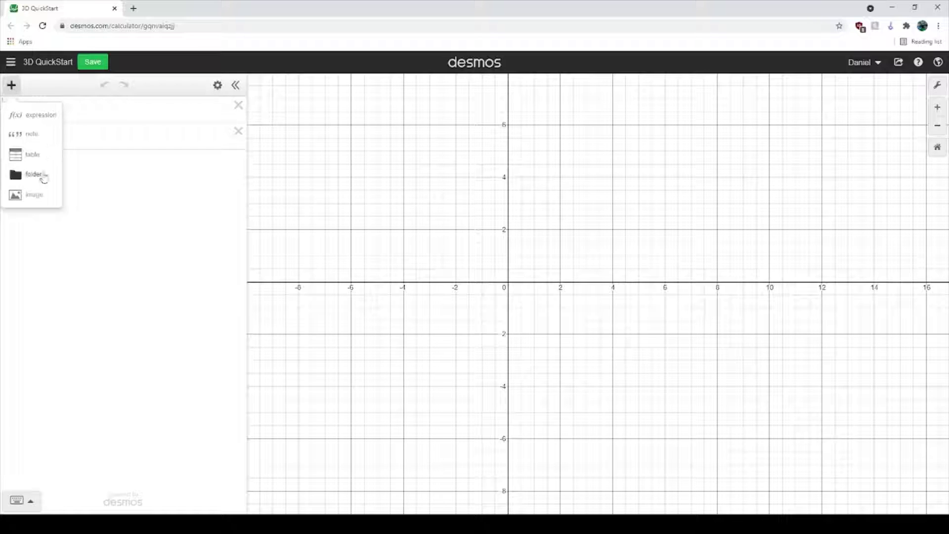
click(33, 174)
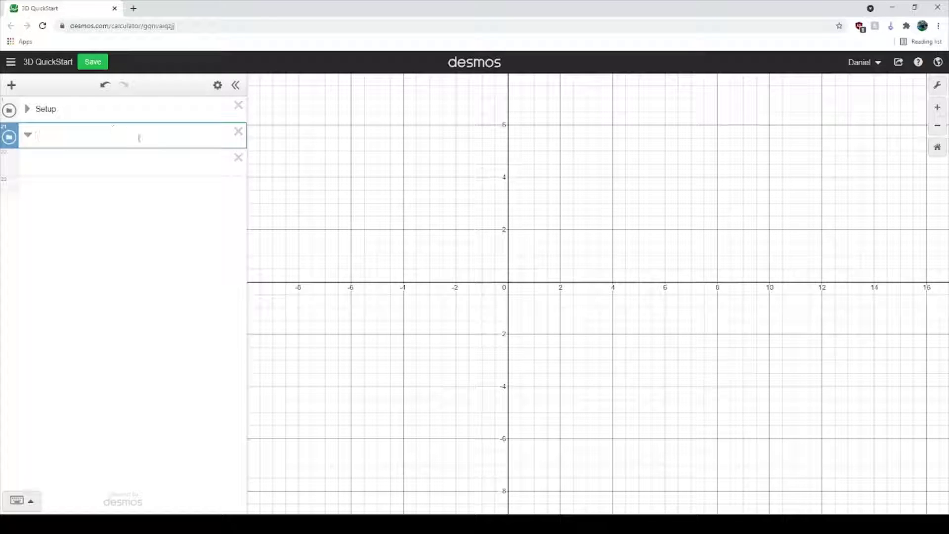
text(Default Cube)
click(237, 157)
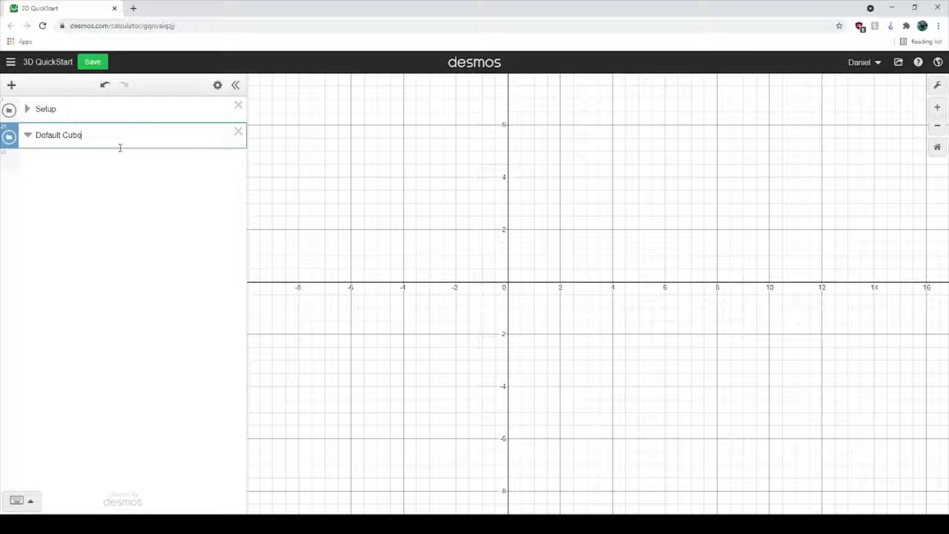
key(Return)
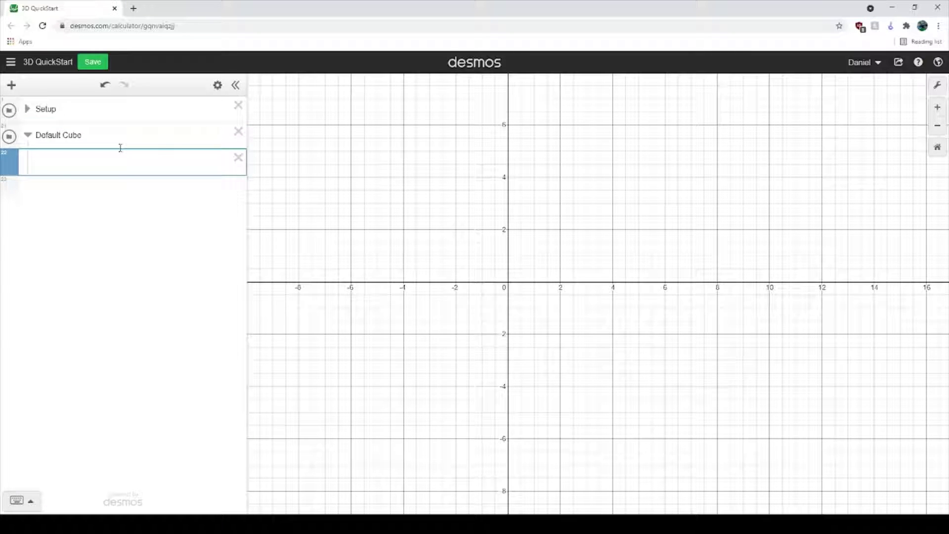
Plot the first cube corner in the Default Cube folder as (x_2(1,1,1), y_2(1,1,1)).
text(()
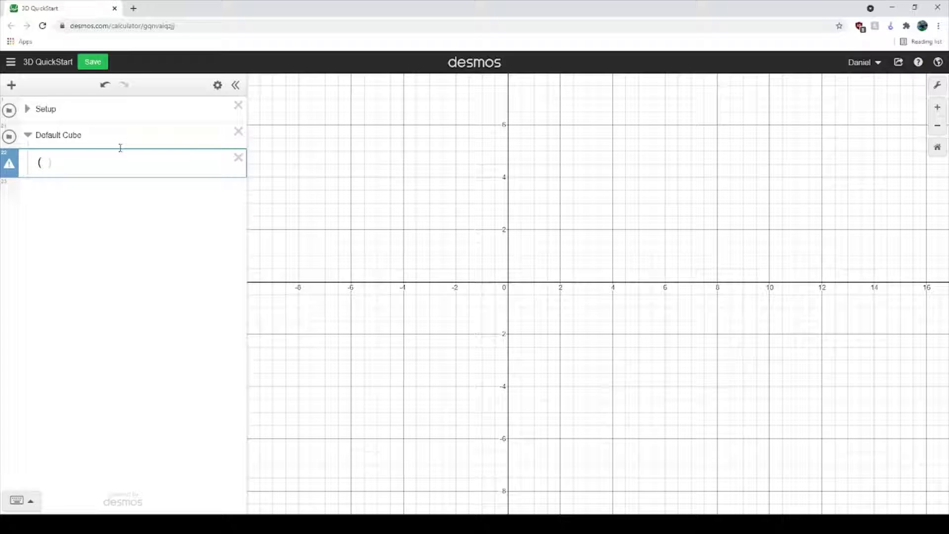
text(x)
text(,)
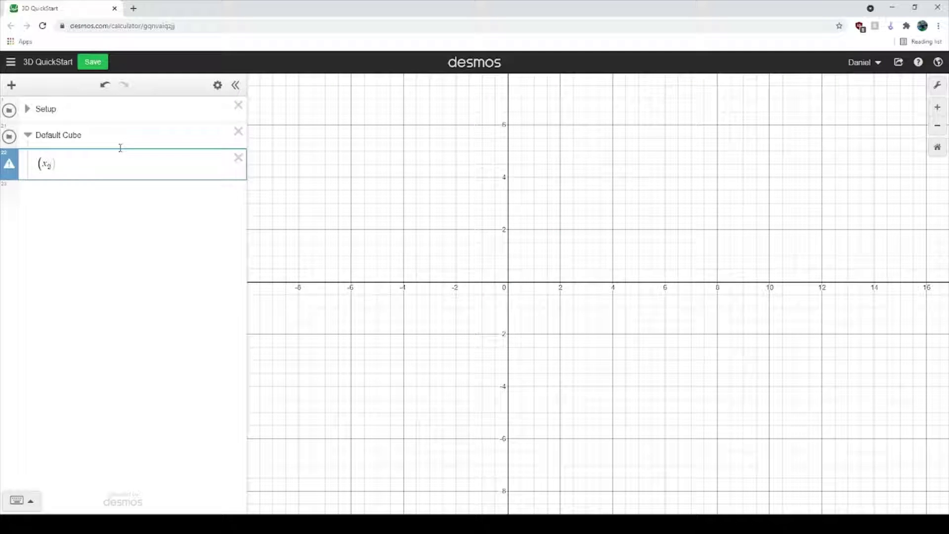
text(()
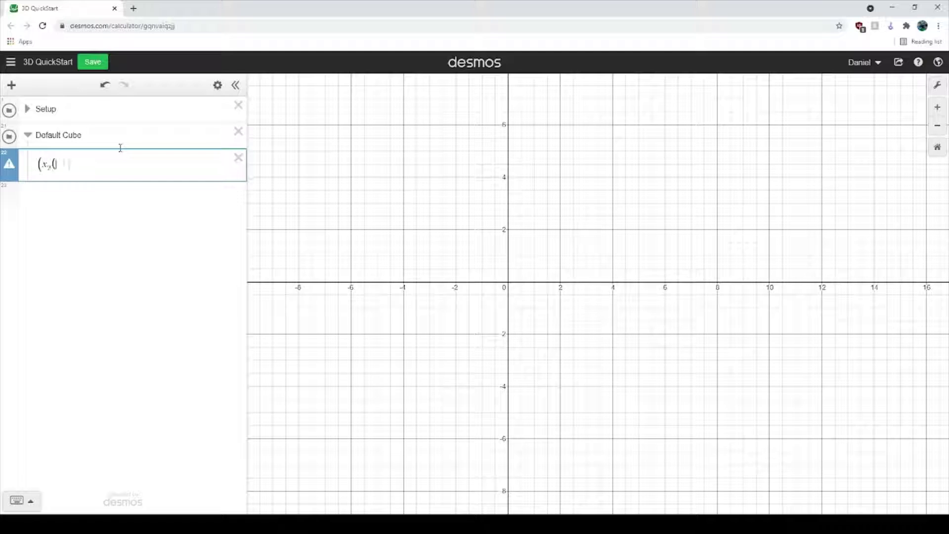
text(1,1,1)
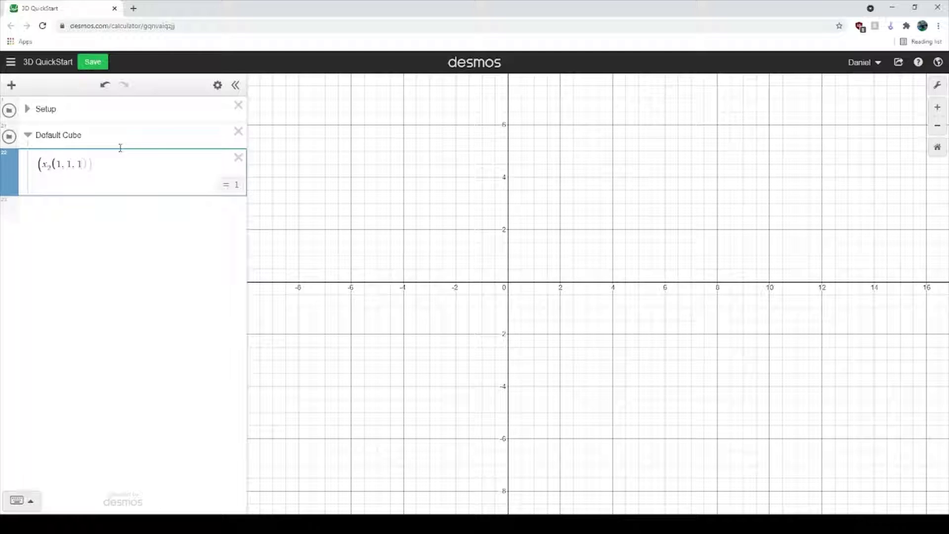
text(,y()
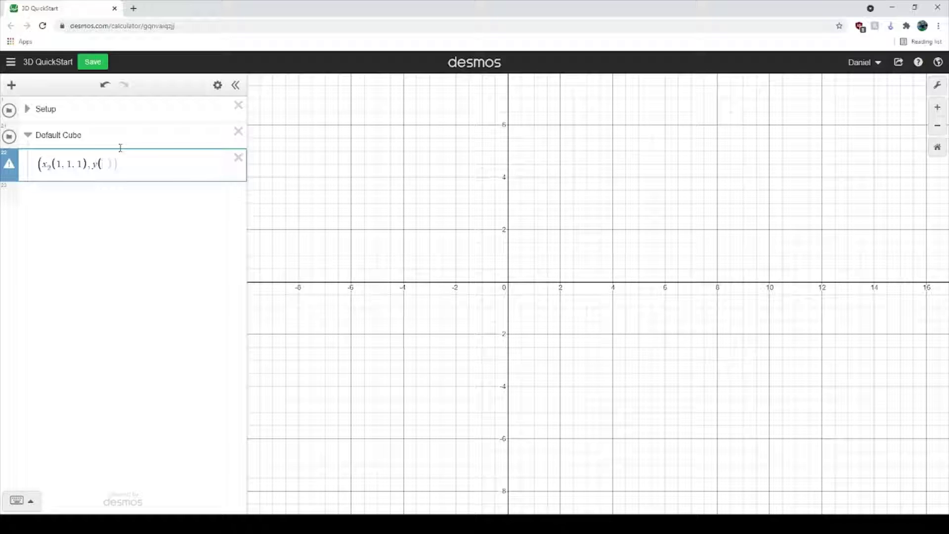
text(1,1,1)_1)
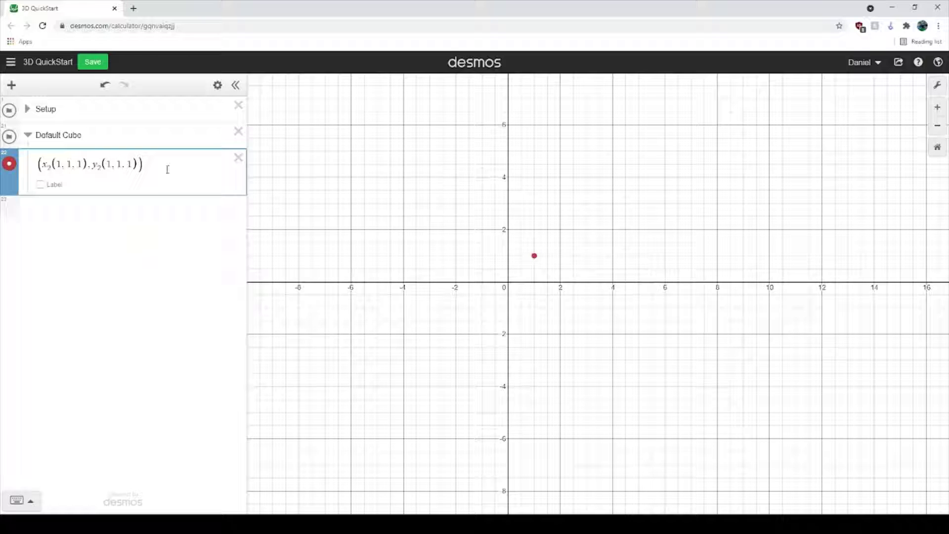
Duplicate the first corner's expression and negate its first arguments to get (x_2(-1,1,1), y_2(-1,1,1)).
drag(168, 170, 3, 171)
click(191, 170)
key(Return)
text((x_2(1,1,1),y_2(1,1,1)))
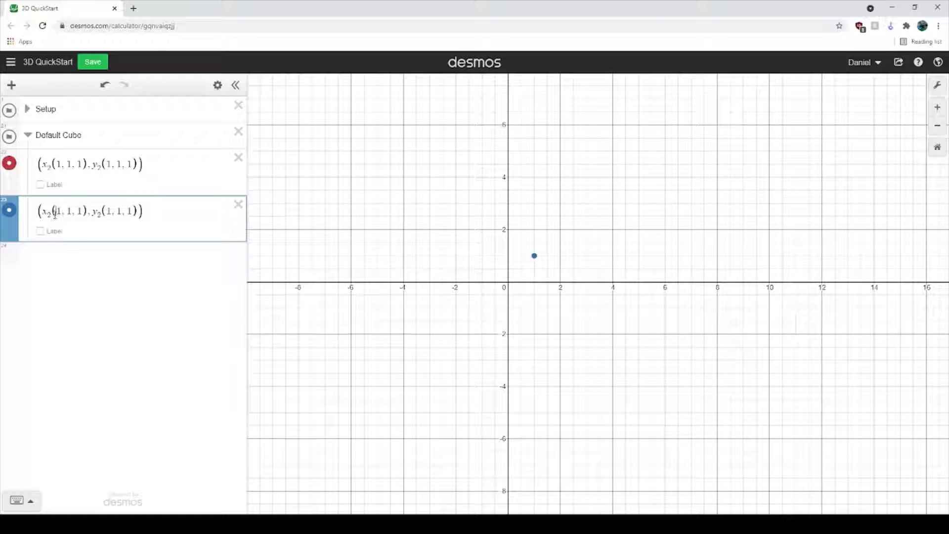
text(-)
click(115, 211)
text(-)
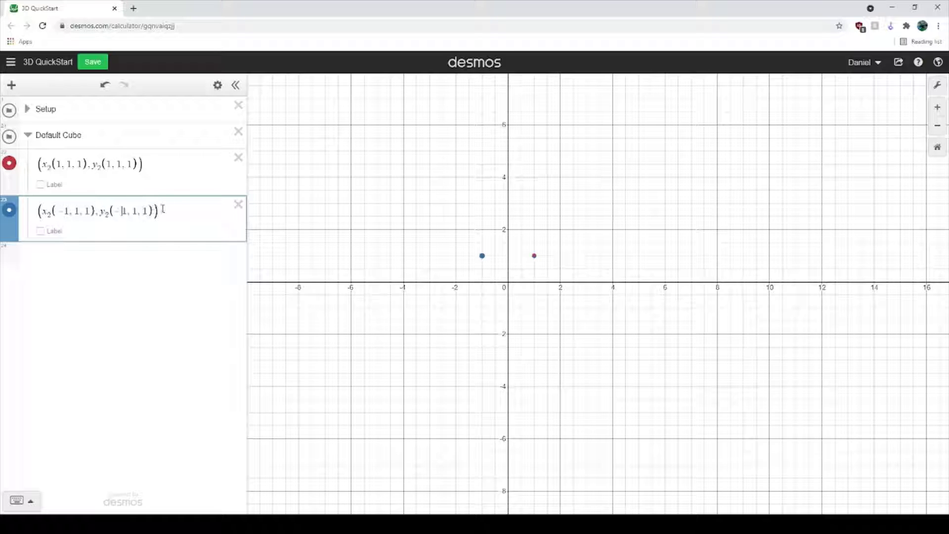
click(183, 210)
Add a third corner from the first one with its last arguments negated: (x_2(1,1,-1), y_2(1,1,-1)).
key(Return)
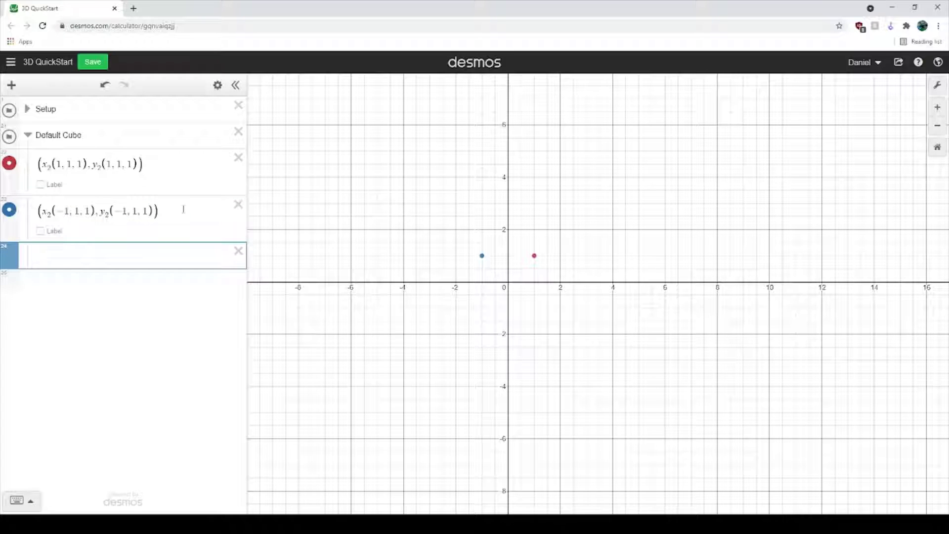
text((x_2(1,1,1),y_2(1,1,1)))
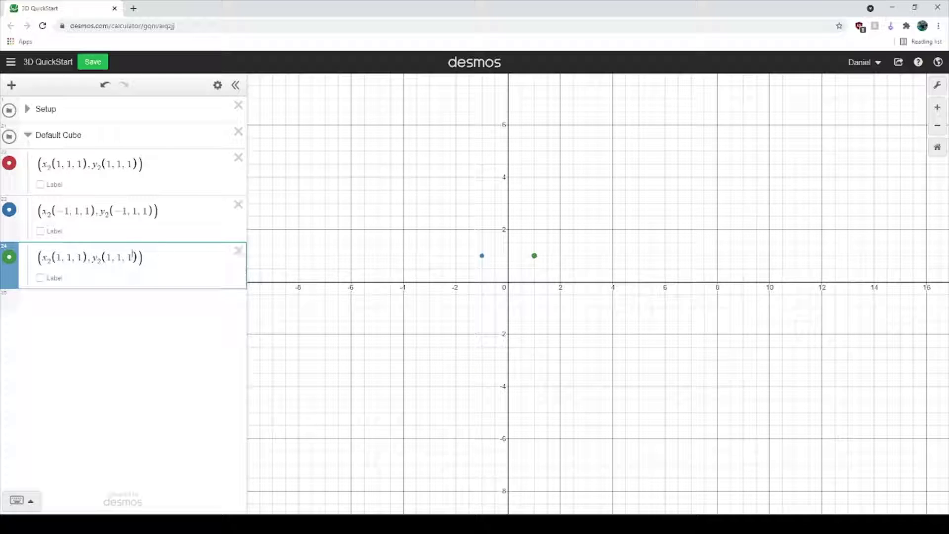
text(-)
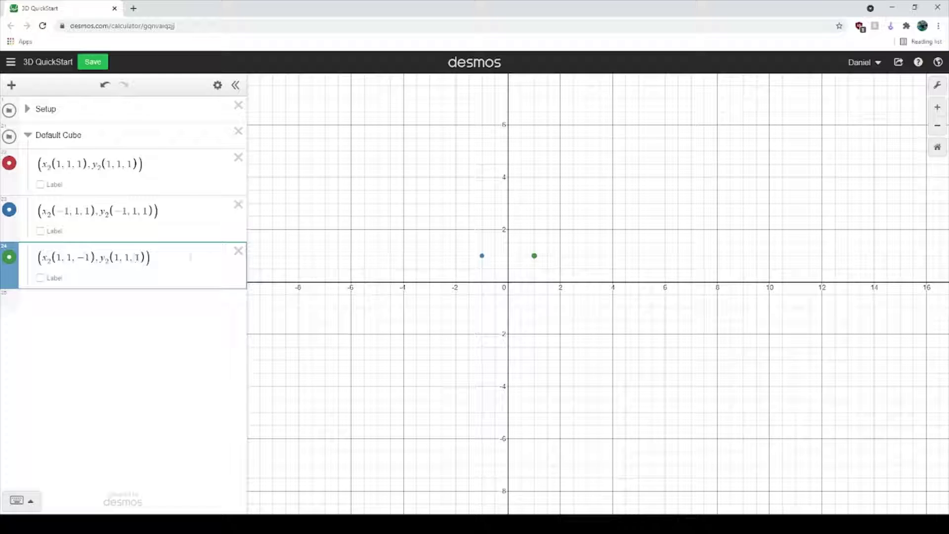
text(-)
Duplicate the third corner's expression and negate its first arguments to get (x_2(-1,1,-1), y_2(-1,1,-1)).
key(ctrl+a)
key(ctrl+c)
key(Right)
key(Return)
key(ctrl+v)
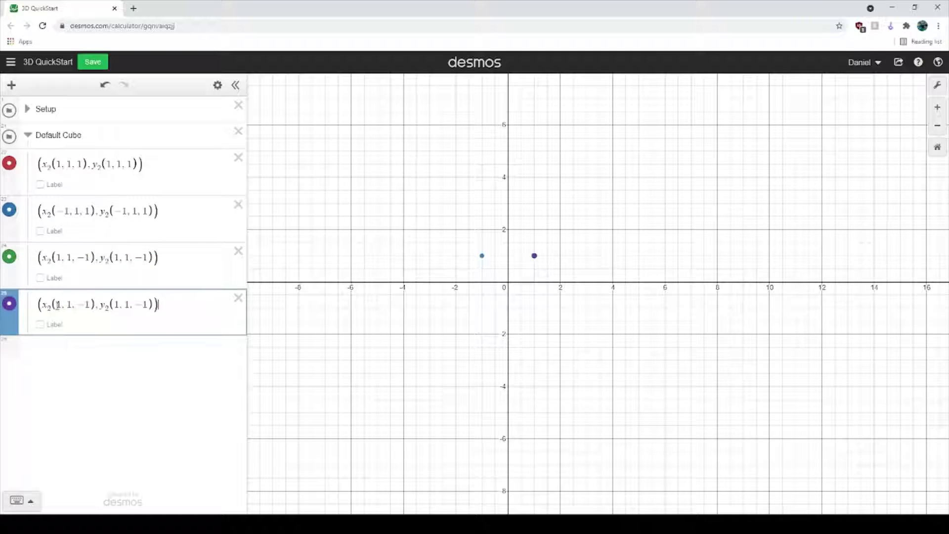
text(-)
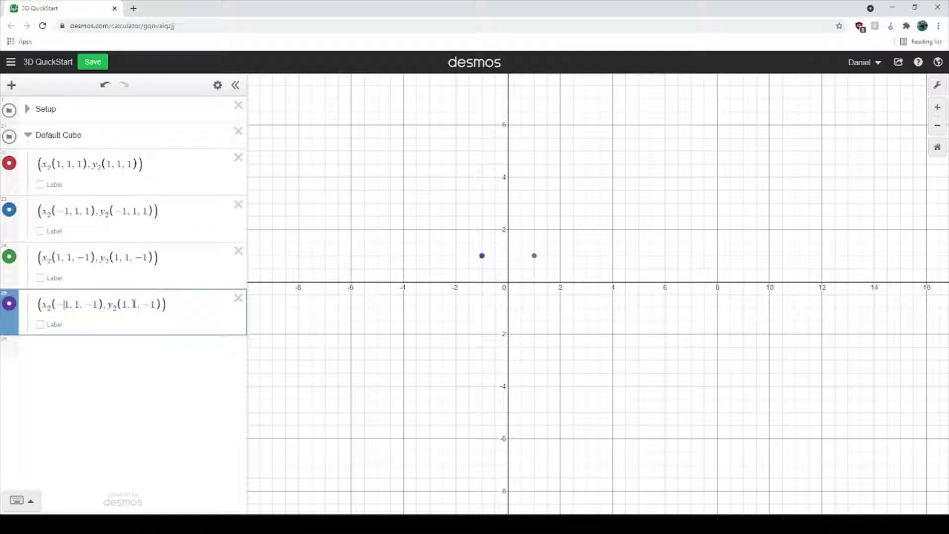
click(124, 304)
text(-)
In the Setup folder, set the rotation angle θ_x to 14.8 and θ_y to 21, and collapse the folder.
click(28, 109)
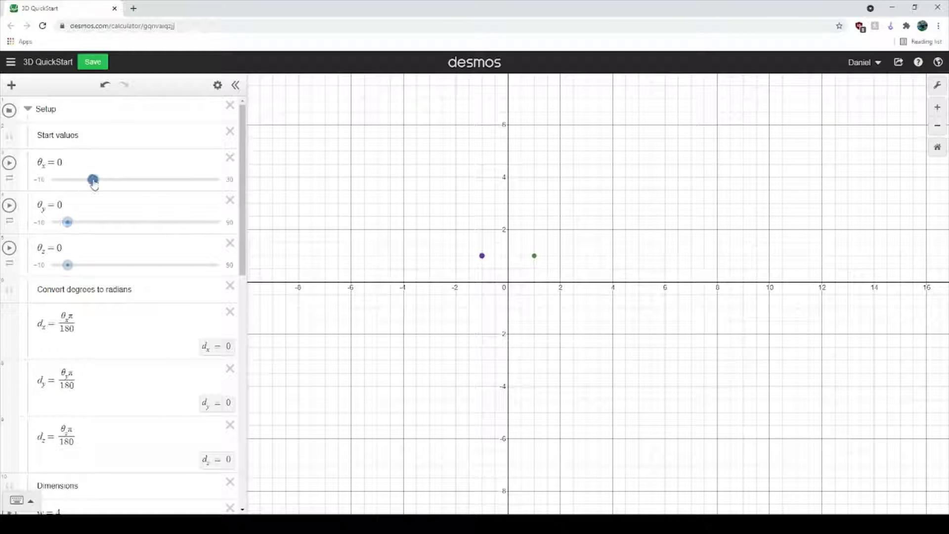
drag(95, 183, 157, 189)
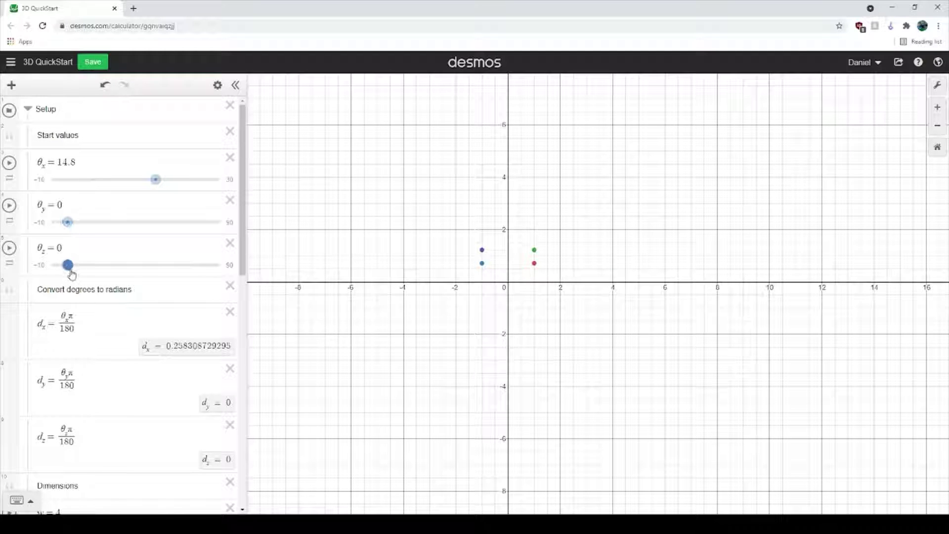
drag(73, 225, 109, 226)
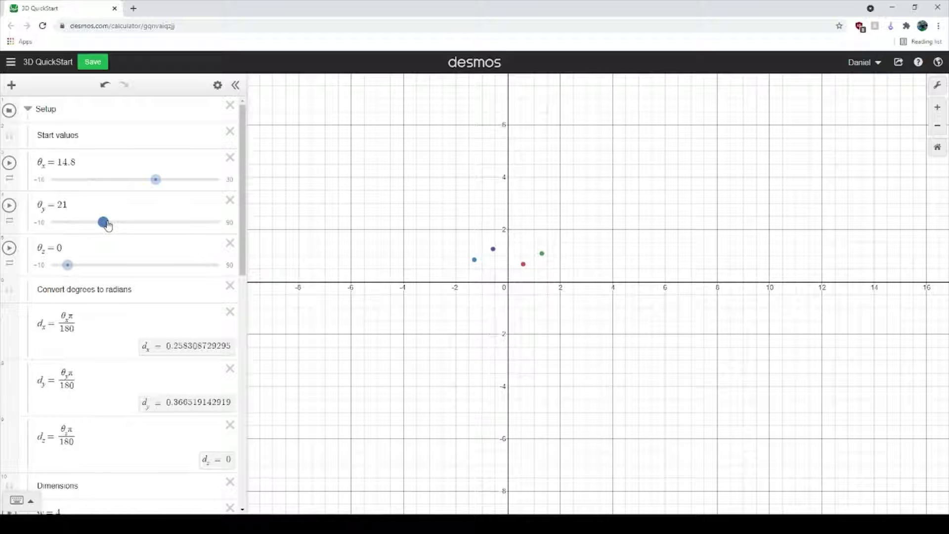
scroll(106, 313, down, 7)
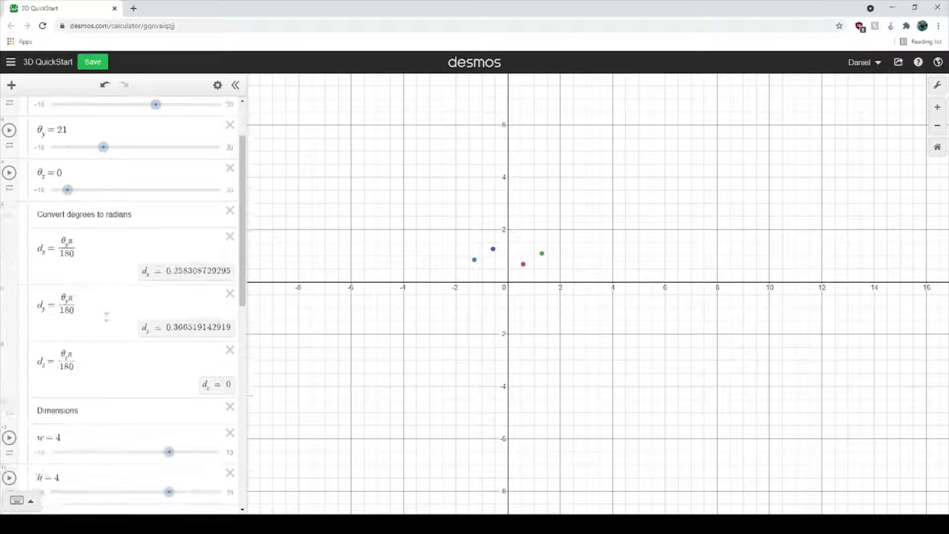
scroll(105, 324, down, 5)
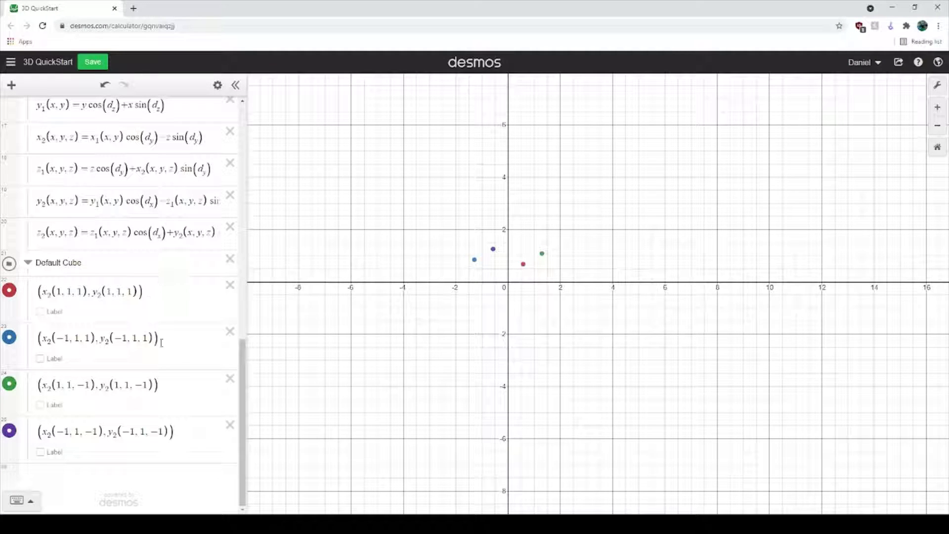
scroll(74, 217, up, 12)
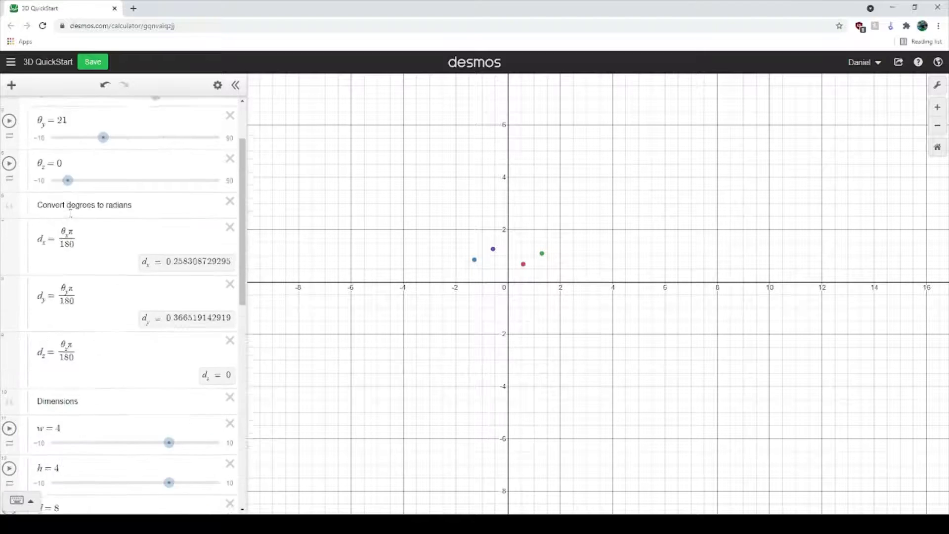
click(28, 108)
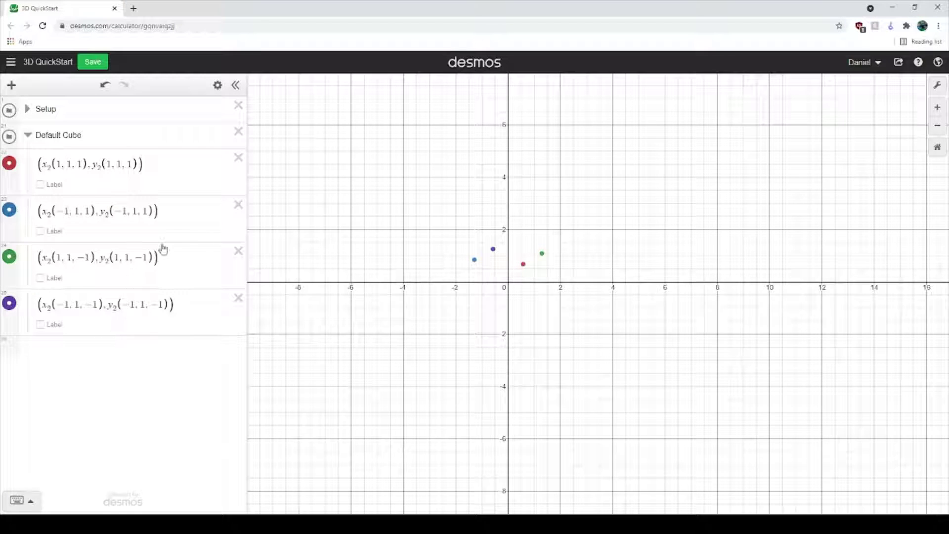
Duplicate the fourth corner's expression and negate its middle arguments to get (x_2(-1,-1,-1), y_2(-1,-1,-1)).
click(182, 305)
key(ctrl+a)
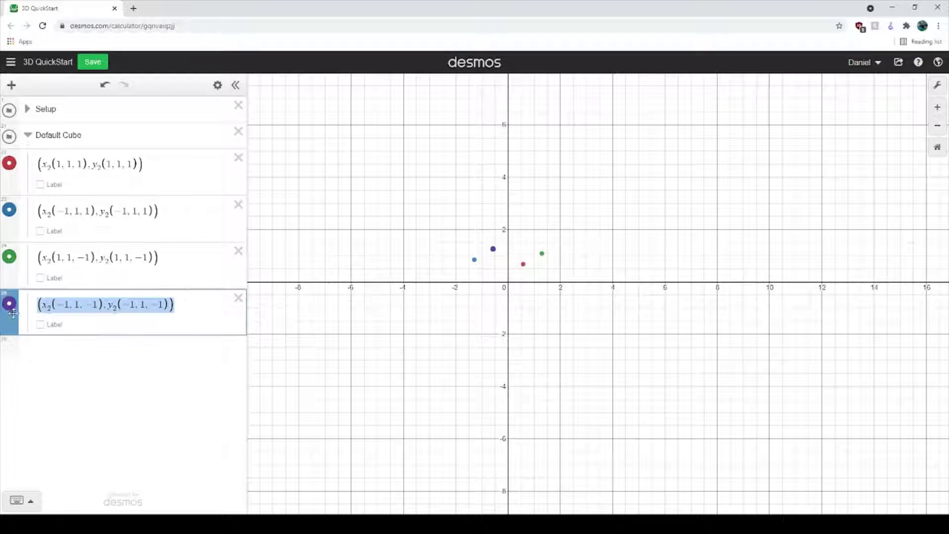
key(ctrl+c)
key(Return)
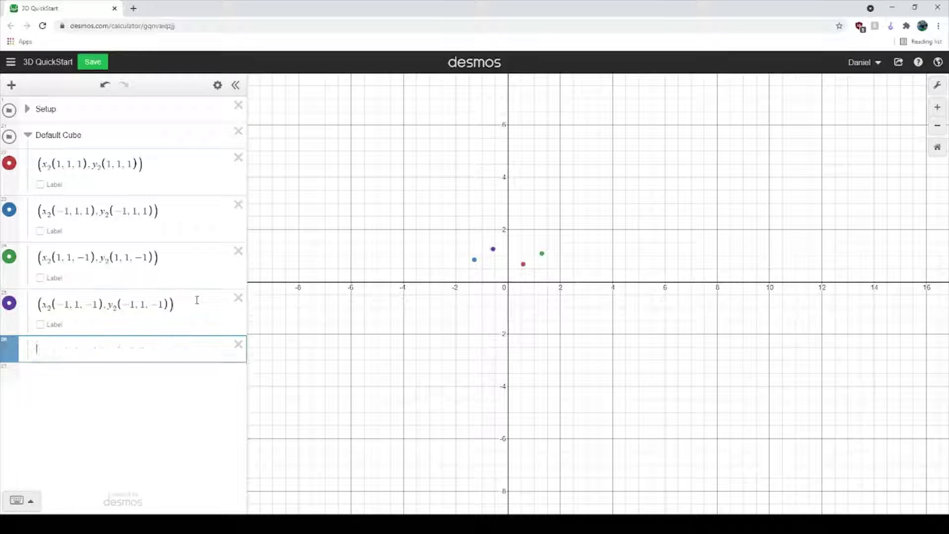
key(ctrl+v)
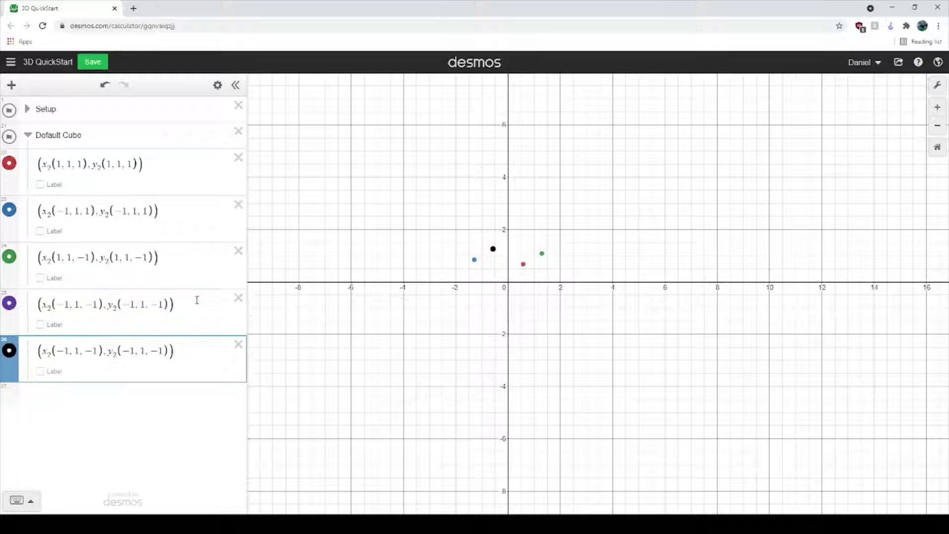
click(75, 352)
text(-)
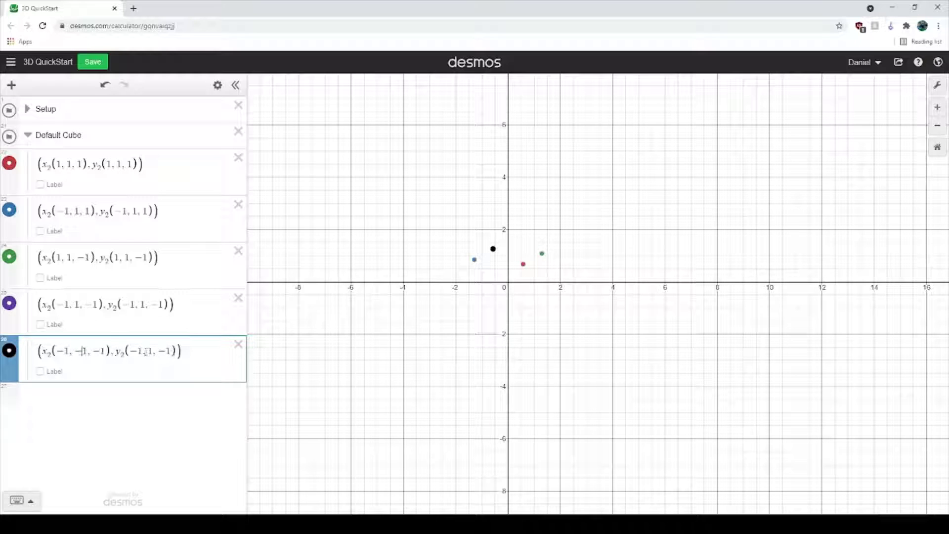
click(145, 352)
text(-)
Duplicate the fifth corner's expression and make its first arguments positive to get (x_2(1,-1,-1), y_2(1,-1,-1)).
key(ctrl+a)
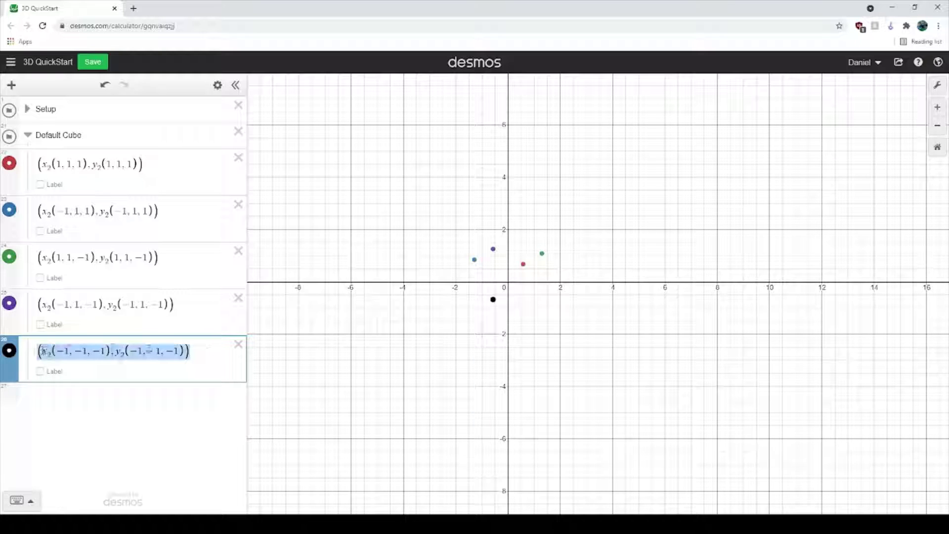
key(ctrl+c)
key(Return)
key(ctrl+v)
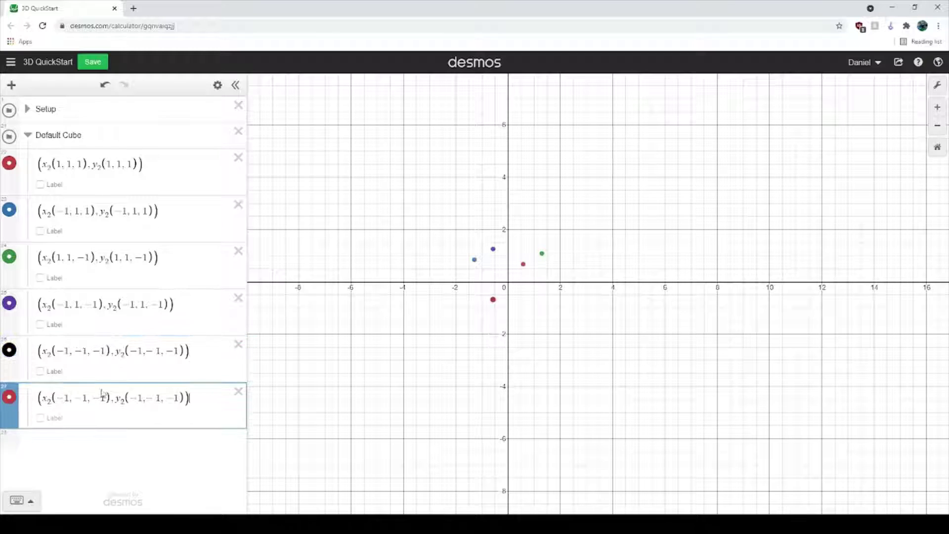
click(63, 396)
key(BackSpace)
click(131, 397)
key(BackSpace)
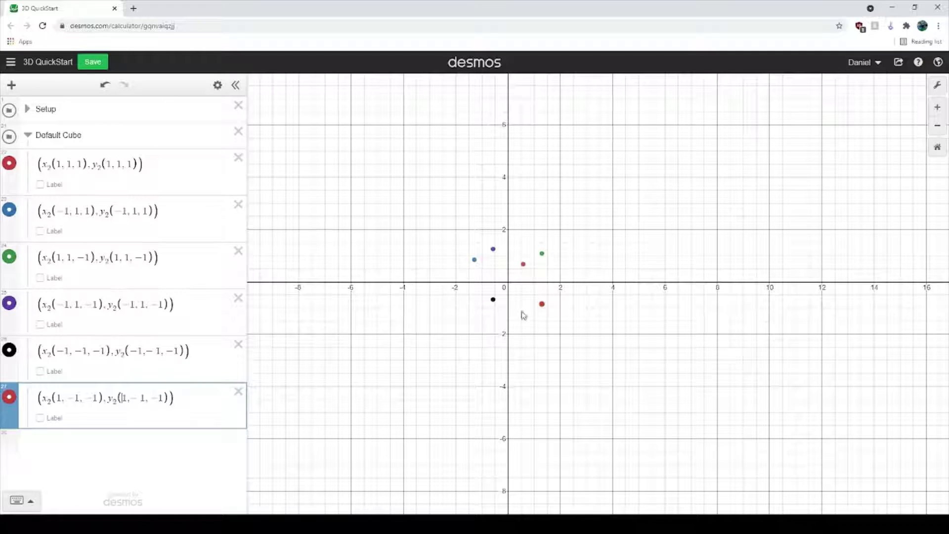
Copy the fifth corner's expression into a seventh row and change its y_2 arguments to (1,-1,1).
click(210, 356)
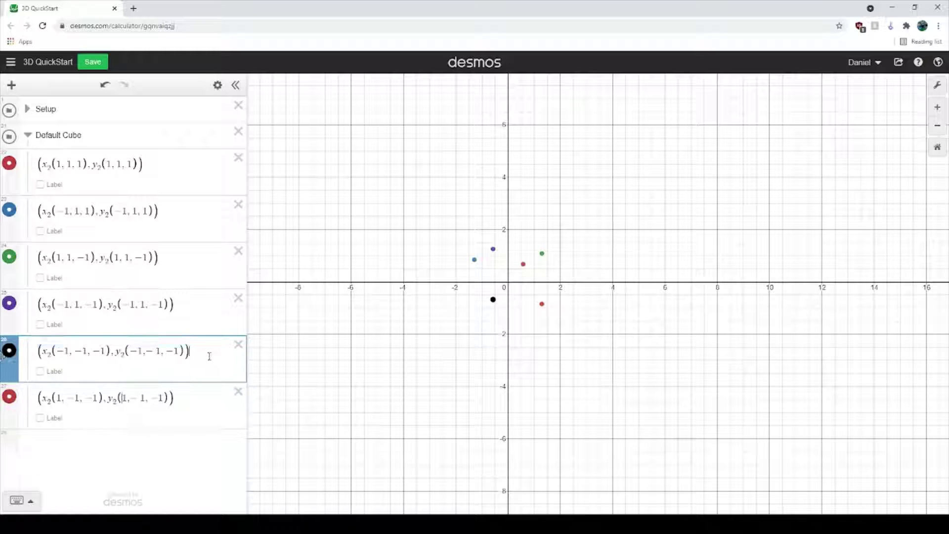
key(ctrl+a)
key(ctrl+c)
click(179, 400)
key(Return)
key(ctrl+v)
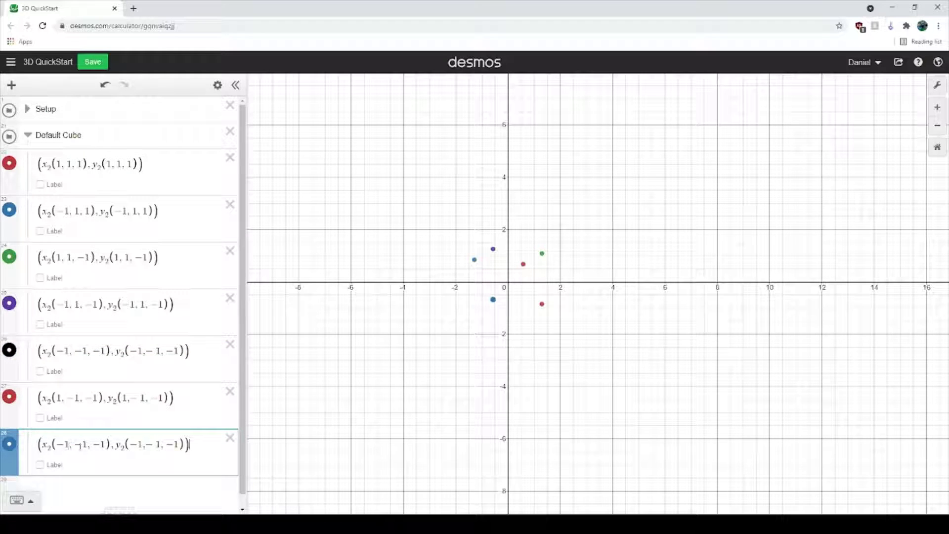
click(104, 443)
click(139, 444)
key(BackSpace)
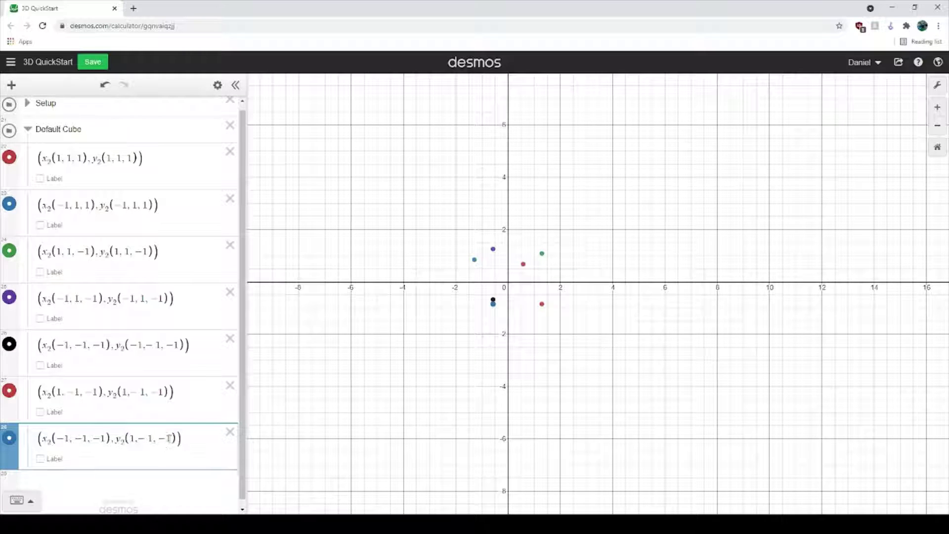
click(168, 438)
key(BackSpace)
Copy the sixth corner's expression into an eighth row and make its third arguments positive to get (x_2(1,-1,1), y_2(1,-1,1)).
drag(187, 390, 37, 392)
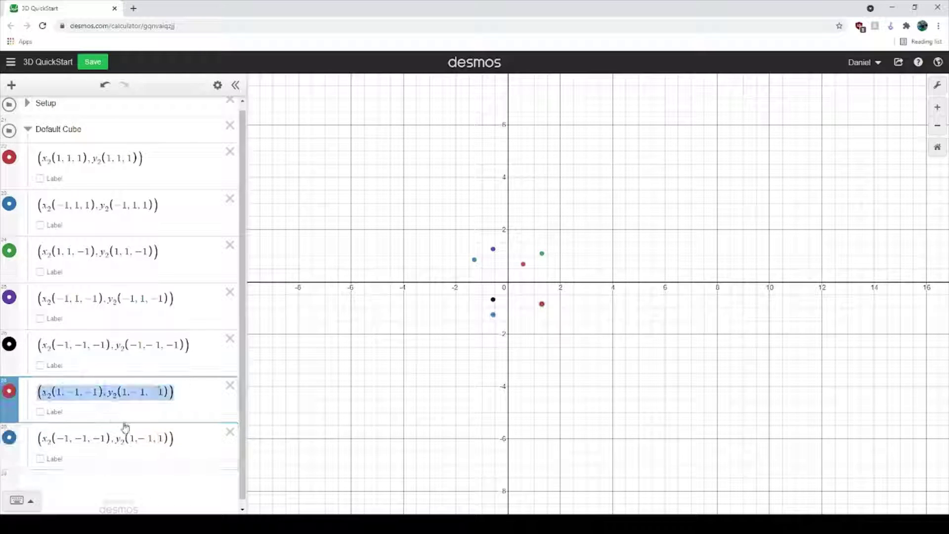
click(197, 438)
key(Return)
key(ctrl+v)
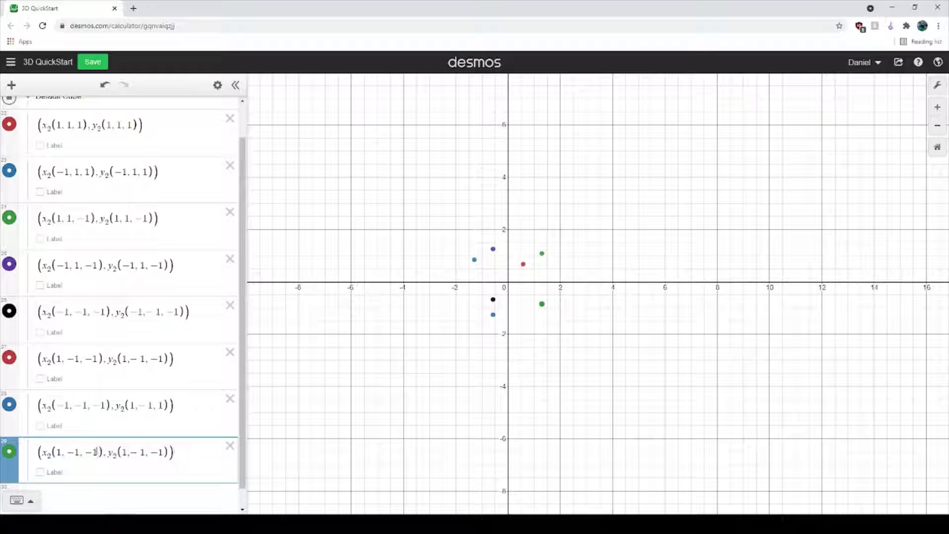
click(93, 451)
key(BackSpace)
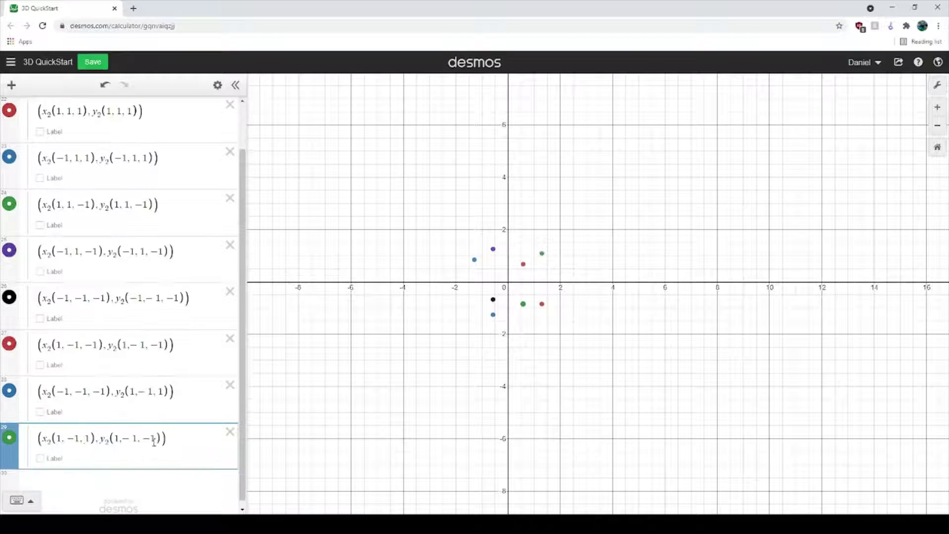
click(151, 438)
key(BackSpace)
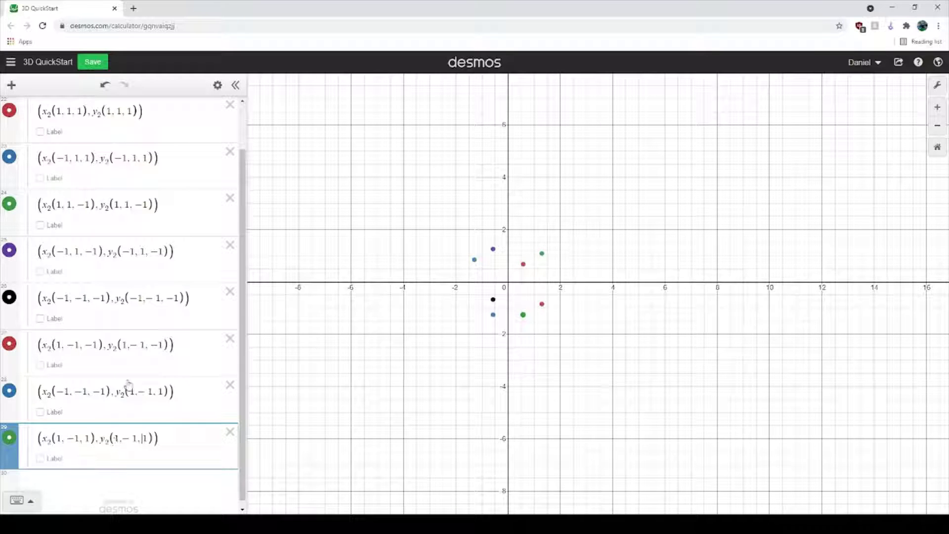
Delete the three corner expressions below (x_2(-1,-1,-1), y_2(-1,-1,-1)) in the Default Cube folder.
click(229, 433)
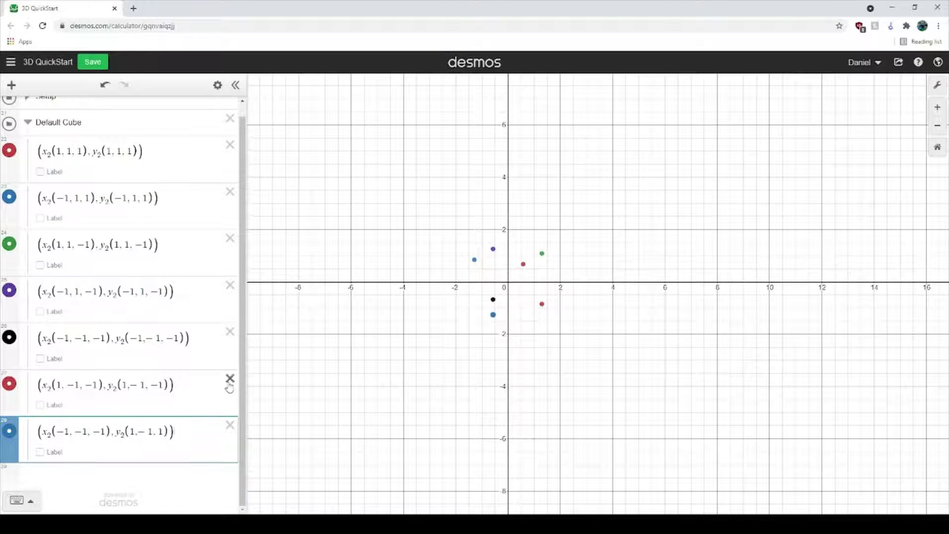
click(229, 383)
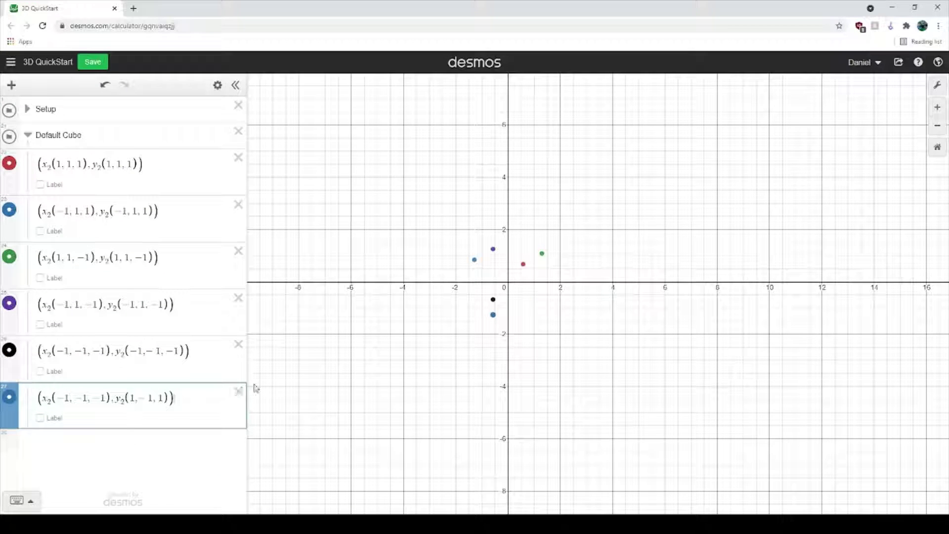
click(238, 392)
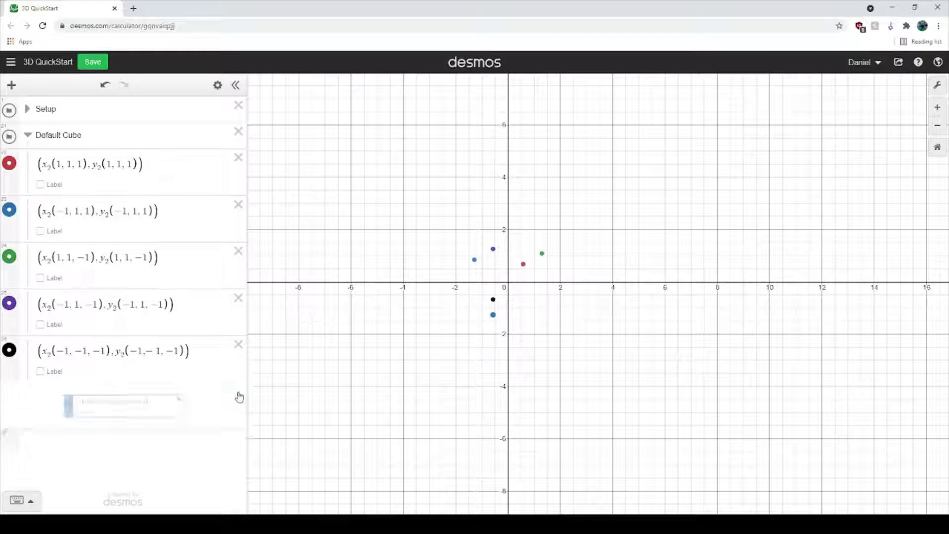
Duplicate the third corner's expression directly below it and negate its middle arguments to get (x_2(1,-1,-1), y_2(1,-1,-1)).
click(542, 253)
double_click(201, 256)
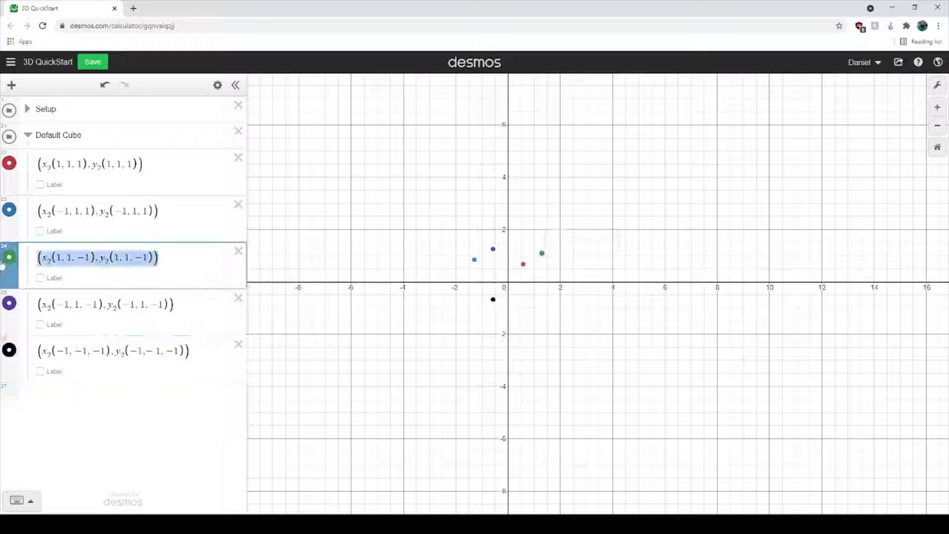
click(196, 263)
key(Return)
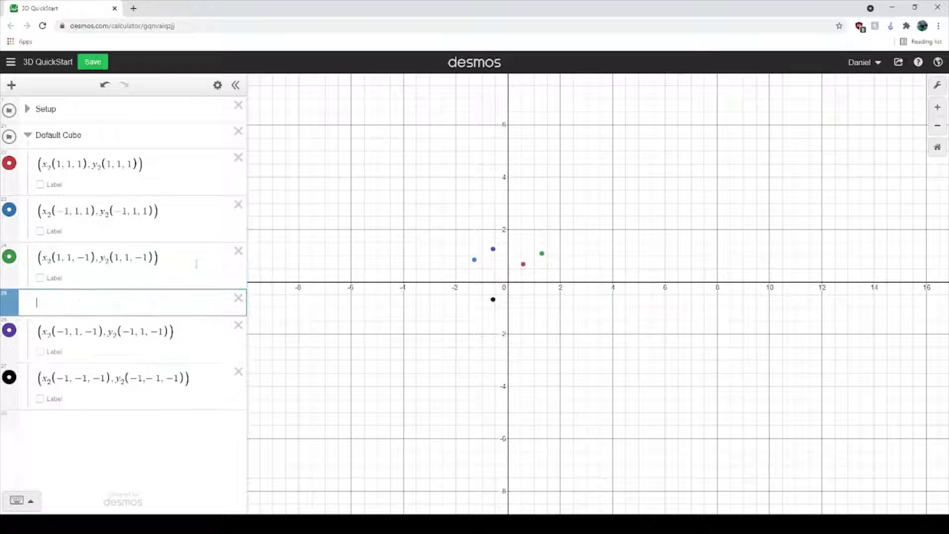
key(ctrl+v)
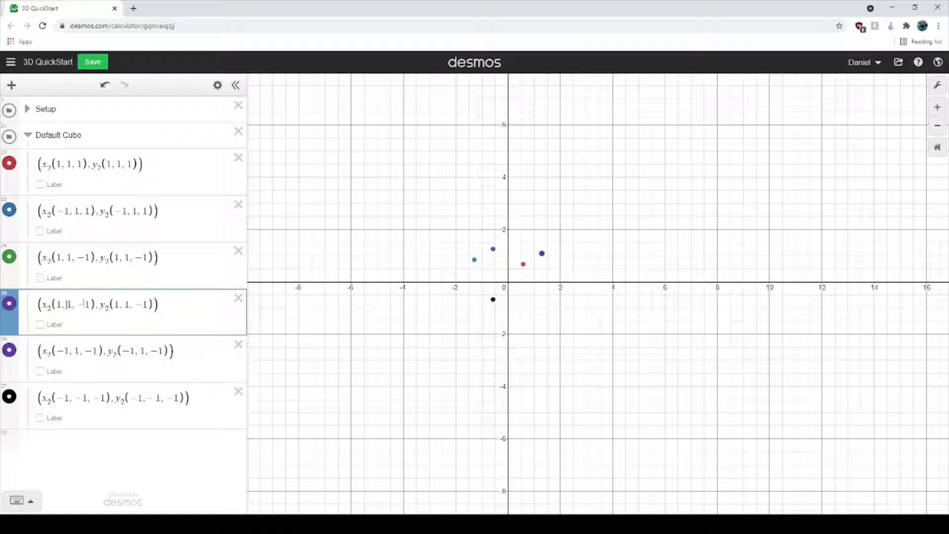
click(69, 304)
text(-)
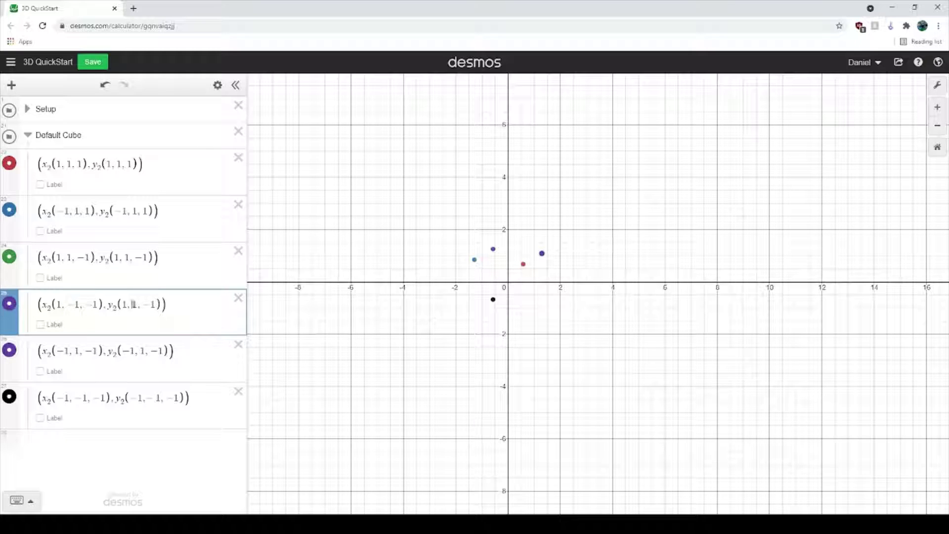
click(133, 304)
text(-)
Copy the second corner's expression to the end of the list and negate its middle arguments to get (x_2(-1,-1,1), y_2(-1,-1,1)).
click(493, 250)
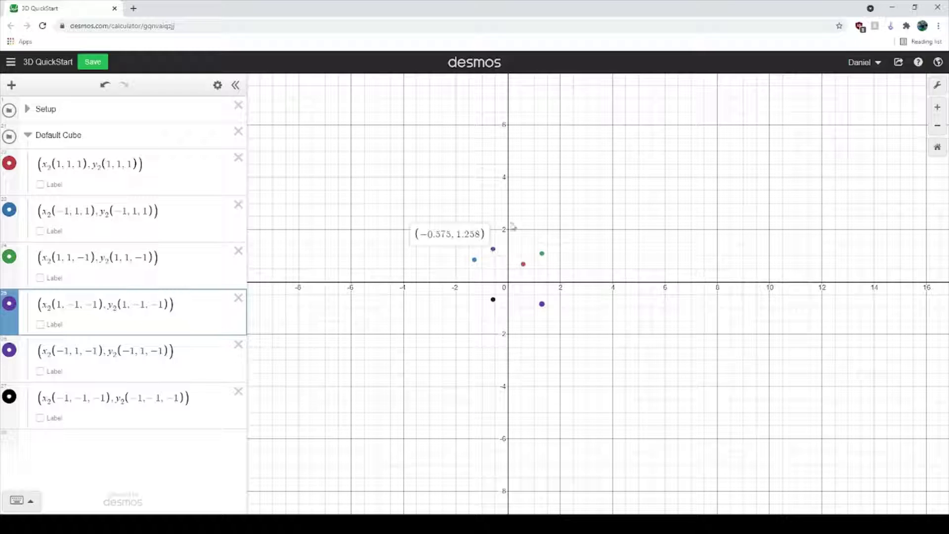
click(542, 255)
click(493, 299)
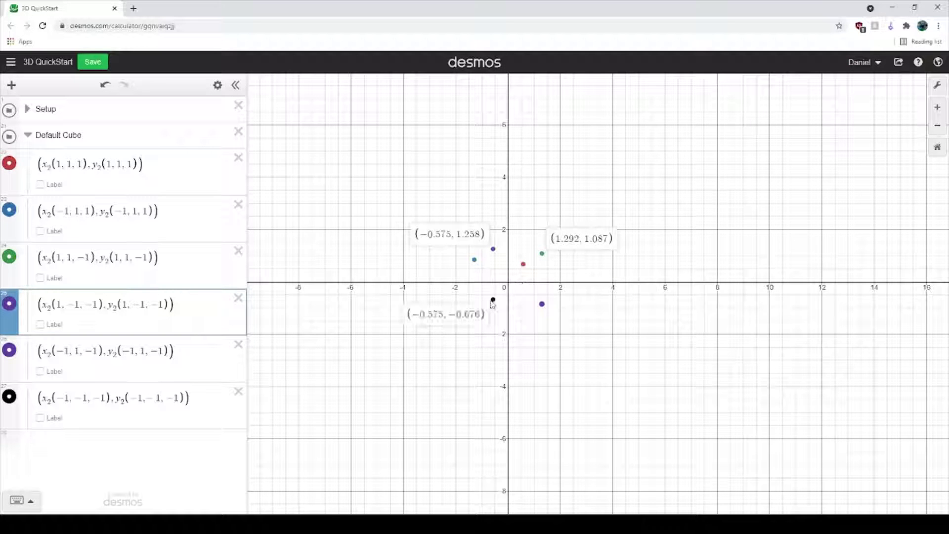
click(474, 261)
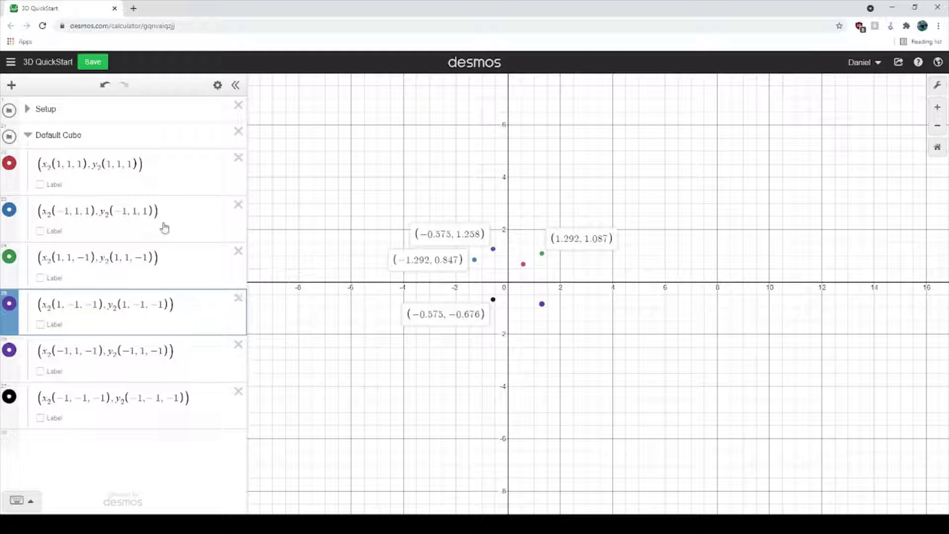
click(195, 209)
key(ctrl+a)
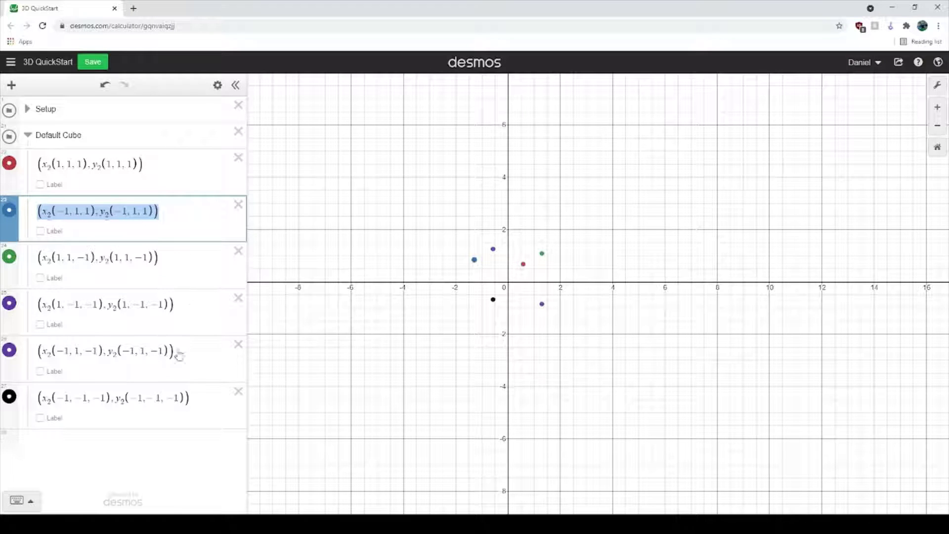
click(207, 394)
key(Return)
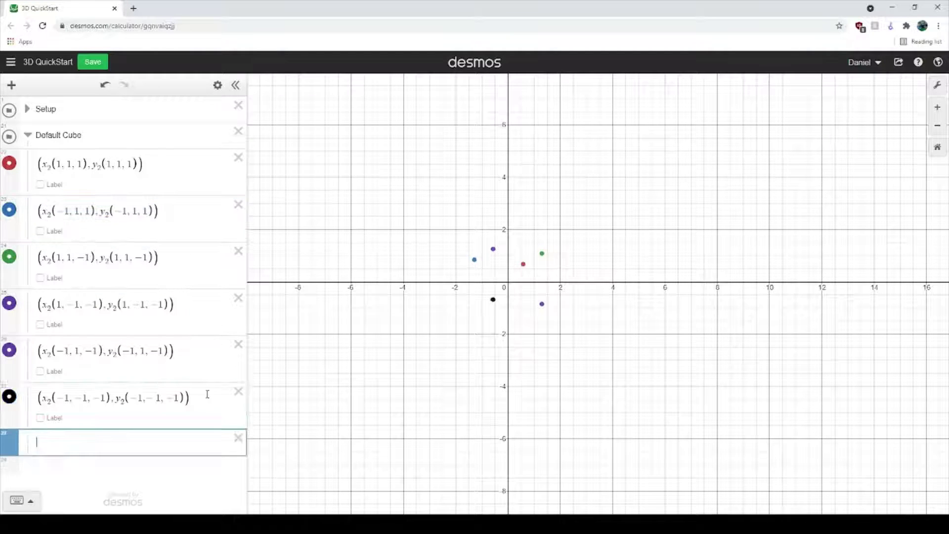
text((x_2(-1,1,1),y_2(-1,1,1)))
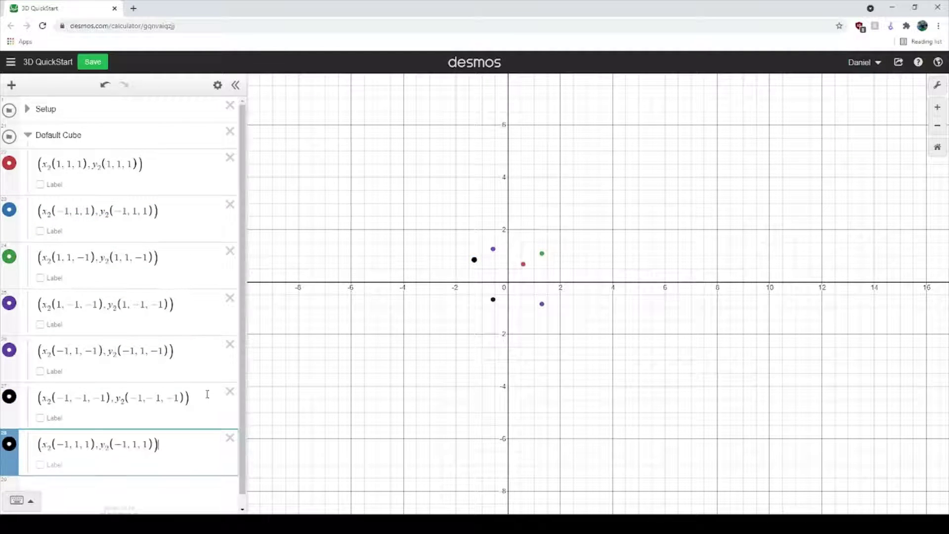
click(75, 444)
text(-)
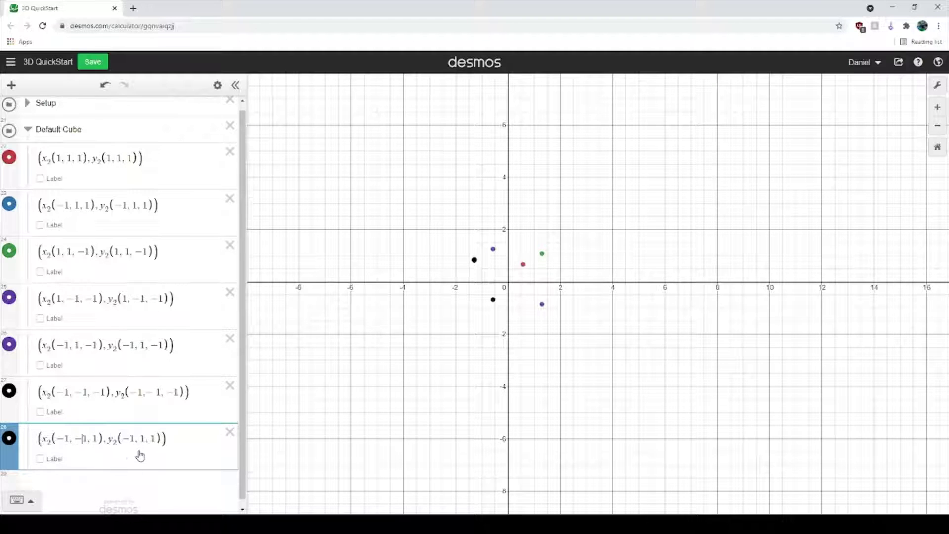
click(141, 439)
text(-)
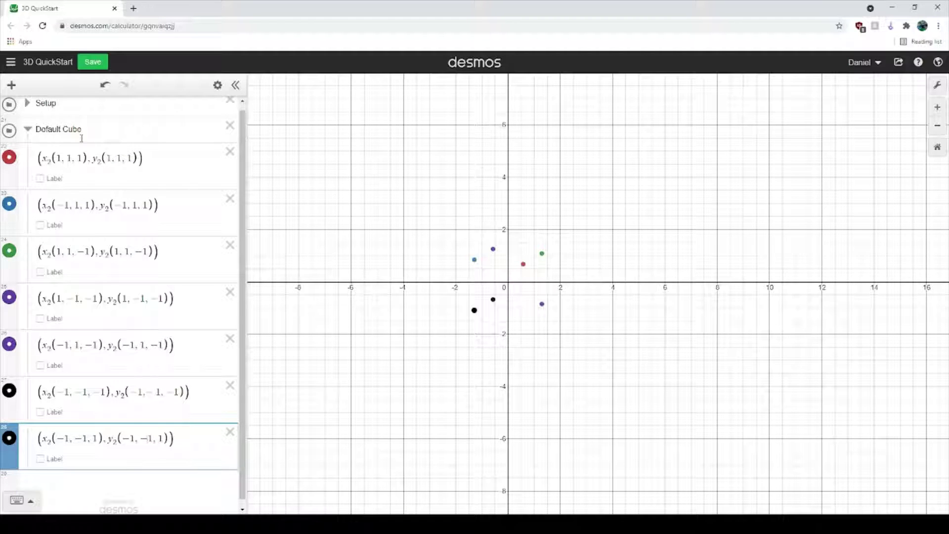
Copy the first corner's expression to the end of the list and negate its middle arguments to get (x_2(1,-1,1), y_2(1,-1,1)).
click(162, 158)
key(ctrl+a)
key(ctrl+c)
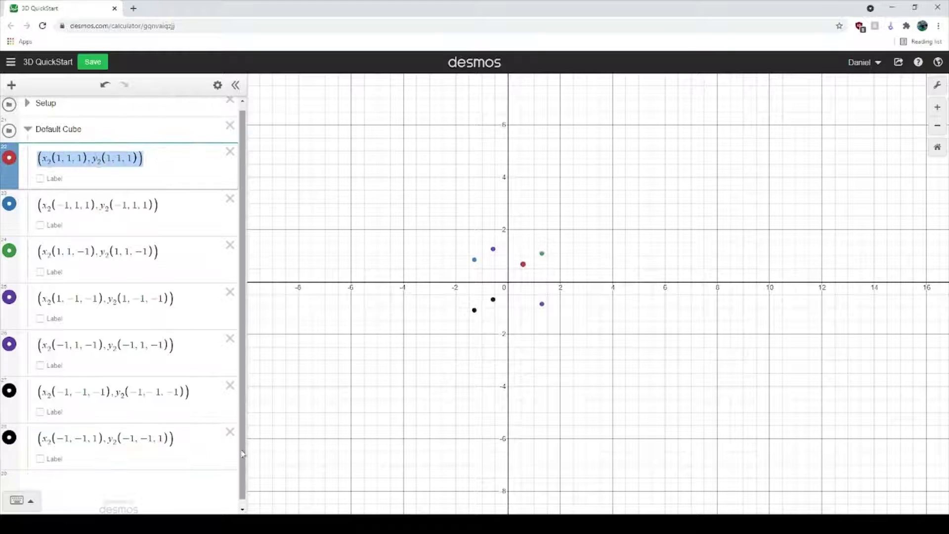
click(190, 446)
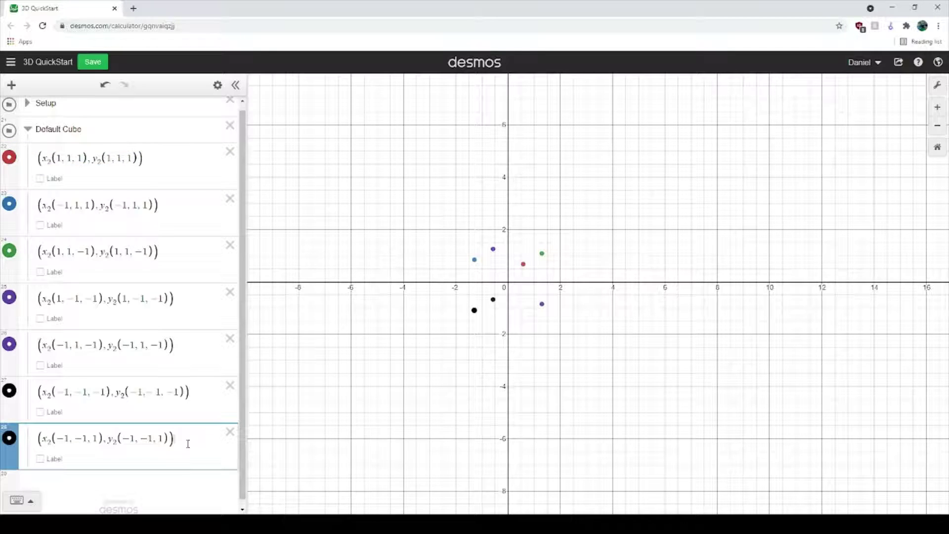
key(Return)
key(ctrl+v)
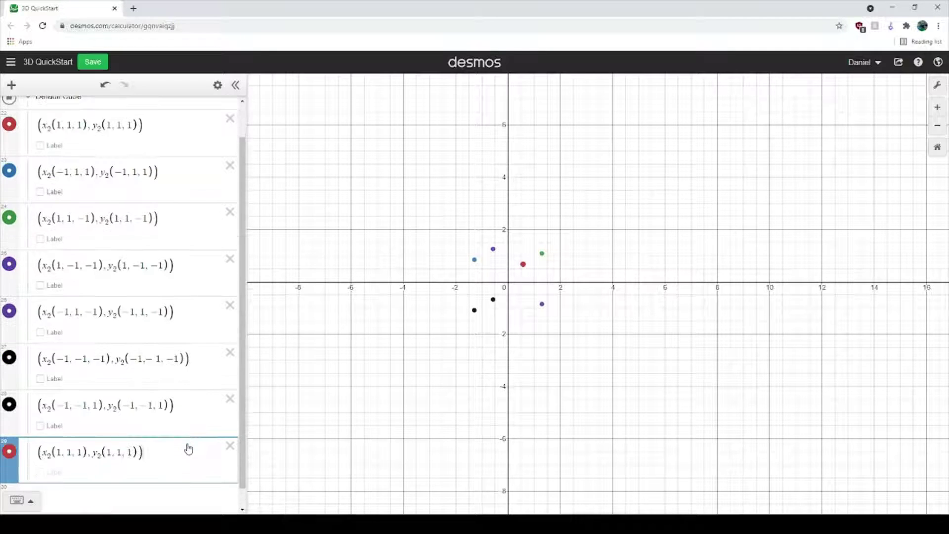
click(72, 450)
text(-)
click(128, 438)
text(-)
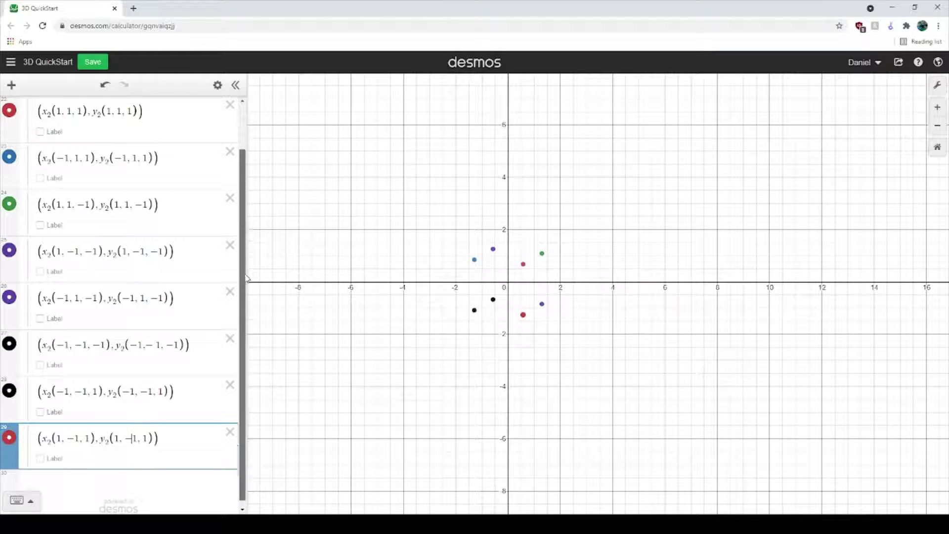
Examine the plotted cube corners on the graph and compare them with their expressions in the Default Cube folder.
scroll(246, 278, up, 2)
scroll(84, 394, down, 2)
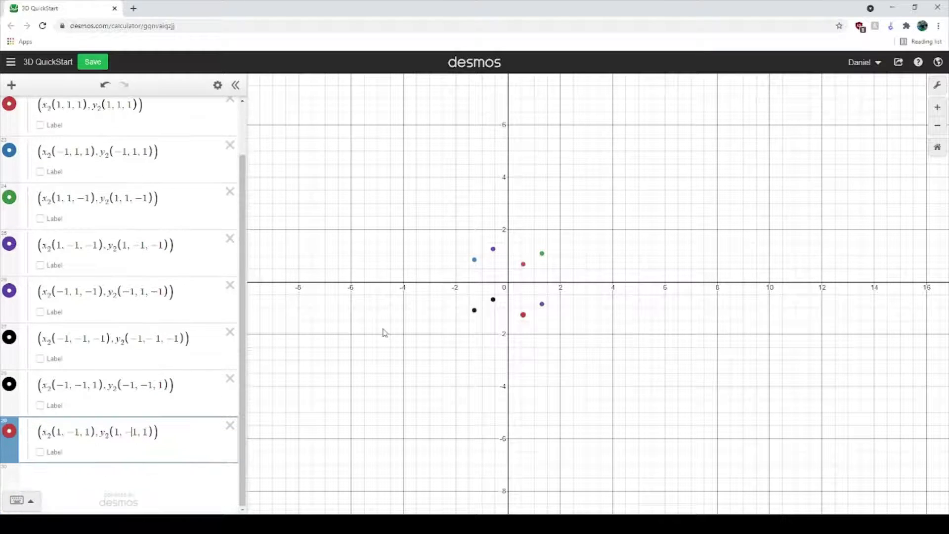
scroll(132, 427, up, 1)
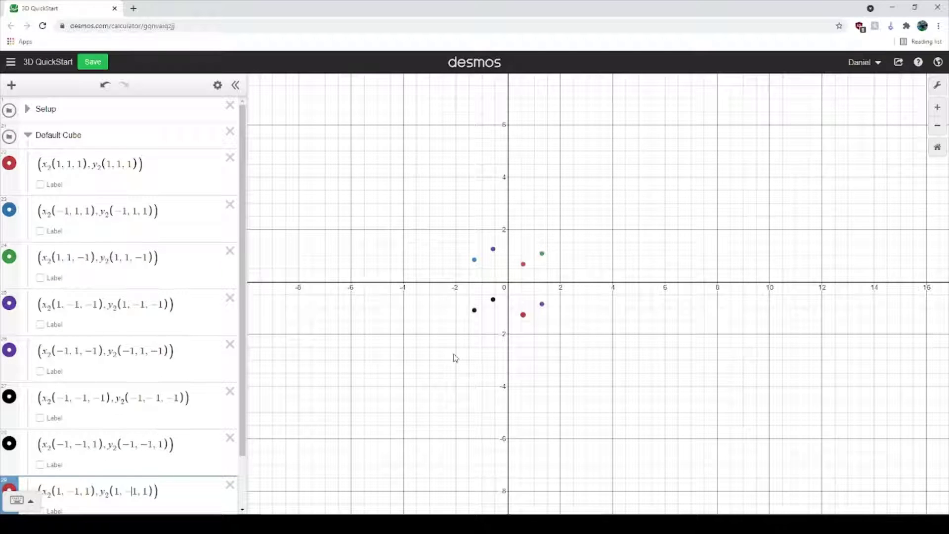
scroll(346, 435, down, 1)
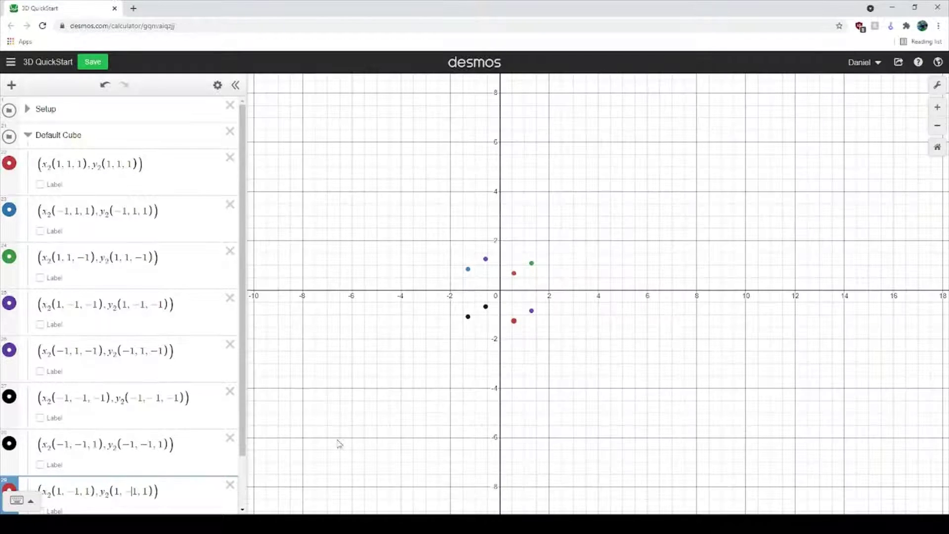
scroll(520, 464, up, 2)
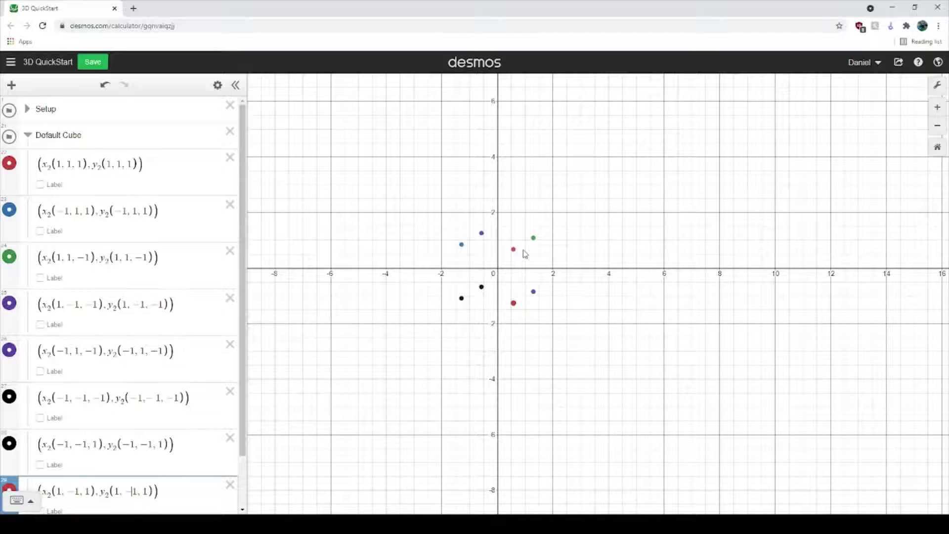
scroll(142, 406, down, 1)
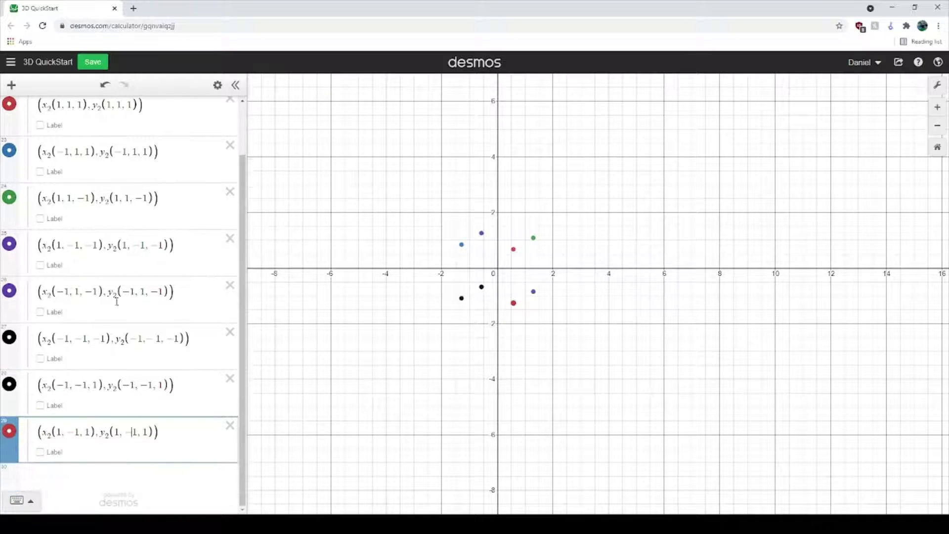
scroll(119, 299, up, 1)
click(183, 157)
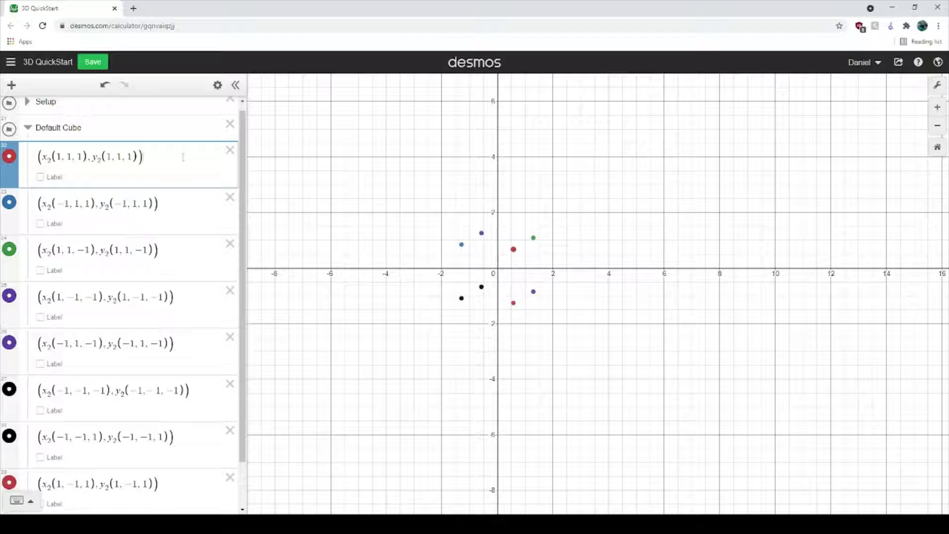
click(190, 211)
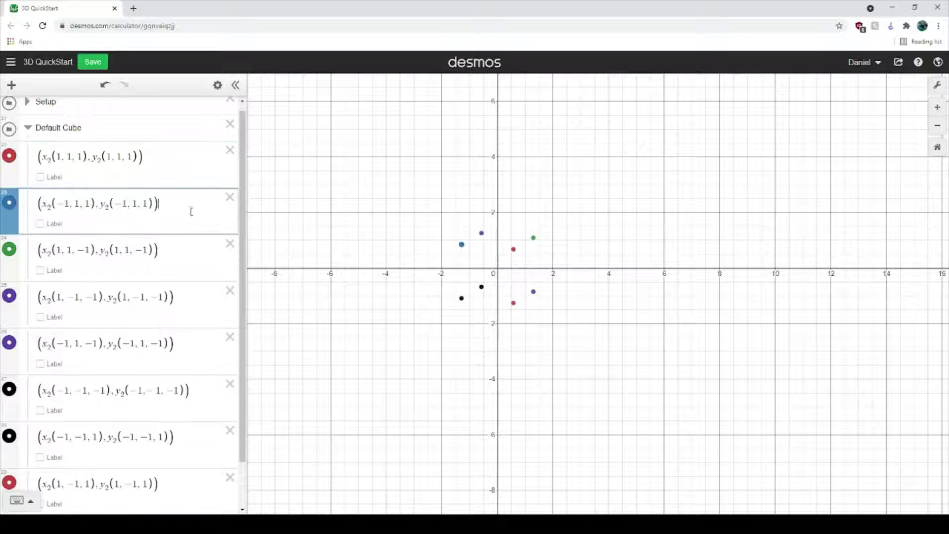
click(191, 176)
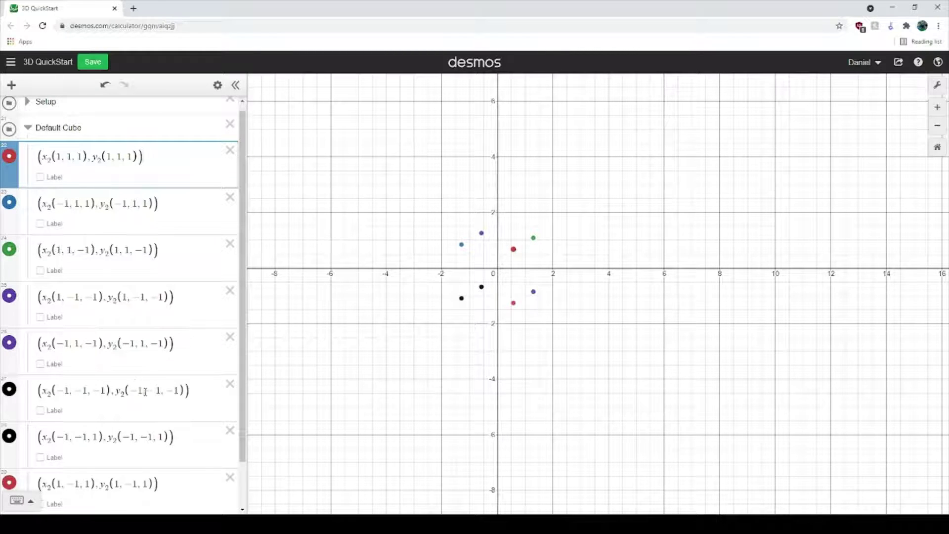
scroll(100, 336, down, 1)
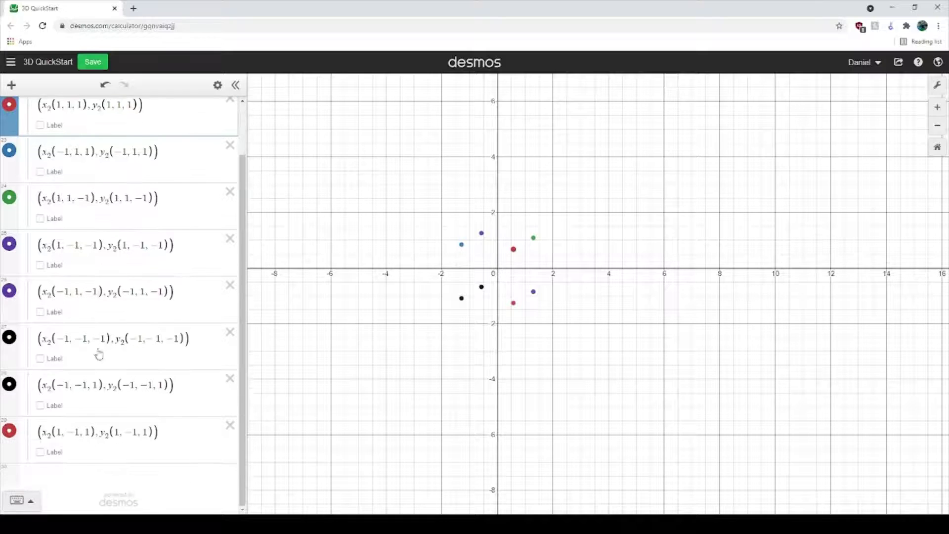
Enter the point-slope equation y-y_1=m(x-x_1) in a new expression below the last cube corner.
click(198, 434)
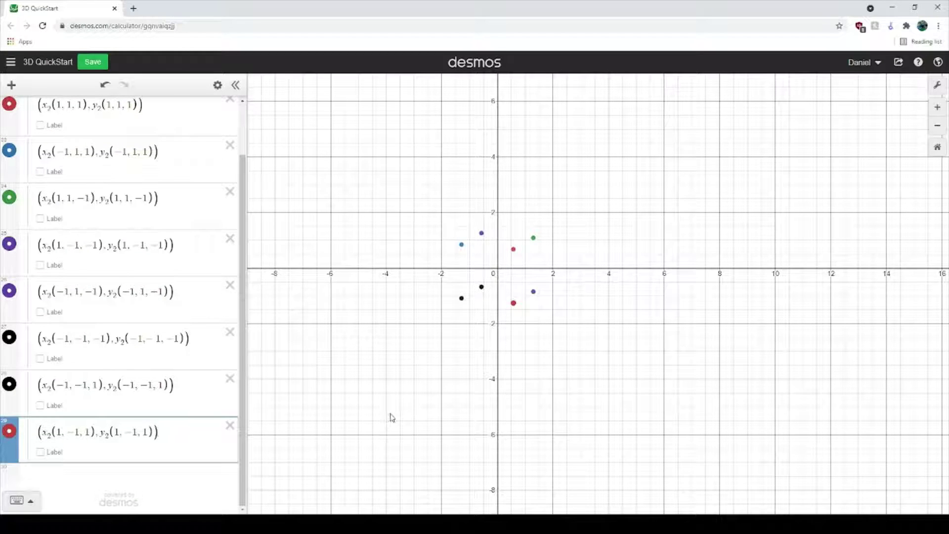
key(Return)
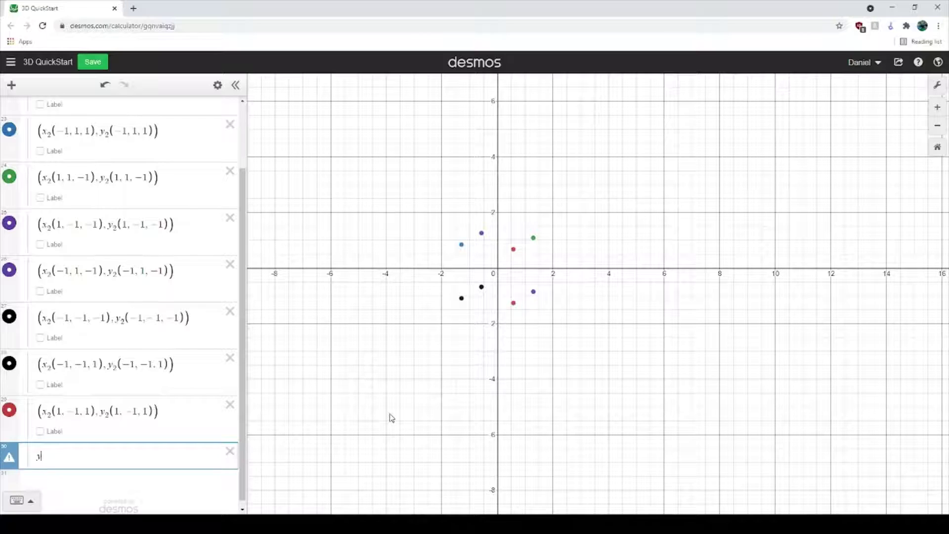
text(y-y_1)
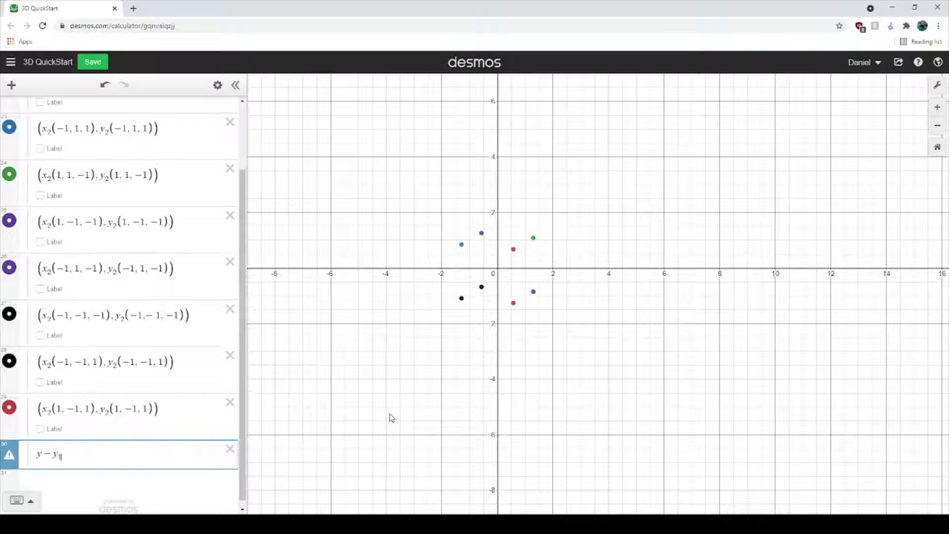
text(=m(x-x_1)
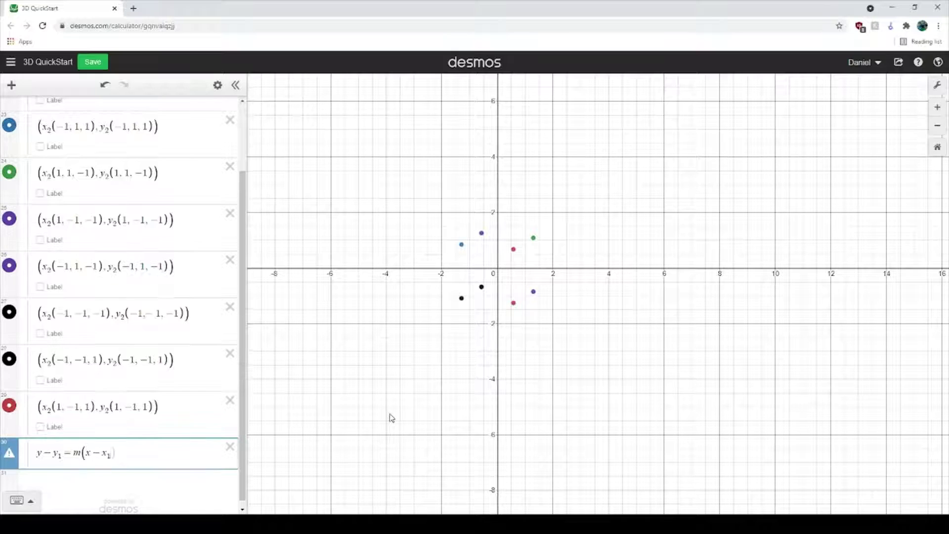
text())
Rearrange the line equation into y=m(x-x_1)+y_1 by moving y_1 to the other side.
click(60, 454)
key(BackSpace)
key(BackSpace)
key(BackSpace)
click(159, 448)
text(+)
Examine the first two corner expressions to identify the coordinates needed for the line's slope m.
double_click(55, 453)
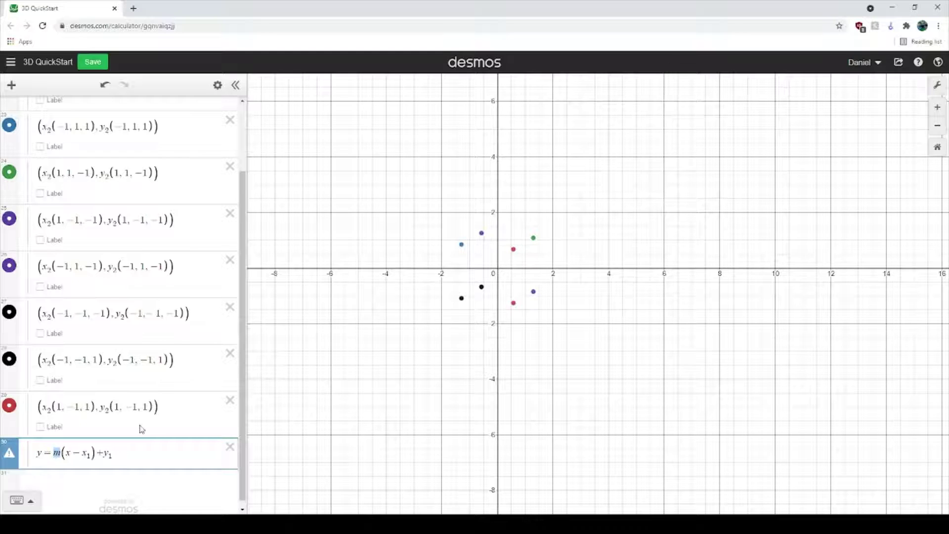
scroll(141, 428, up, 3)
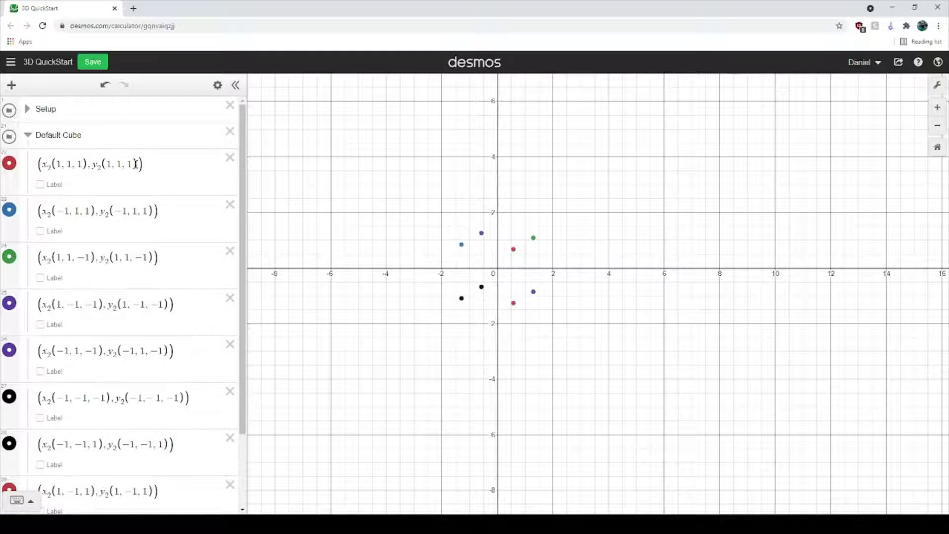
drag(142, 165, 95, 169)
scroll(109, 385, down, 2)
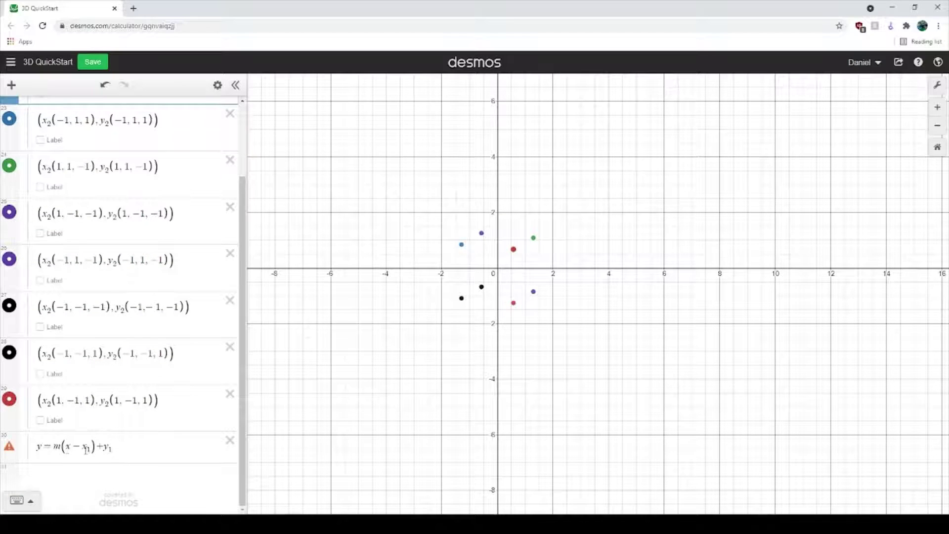
scroll(123, 323, up, 2)
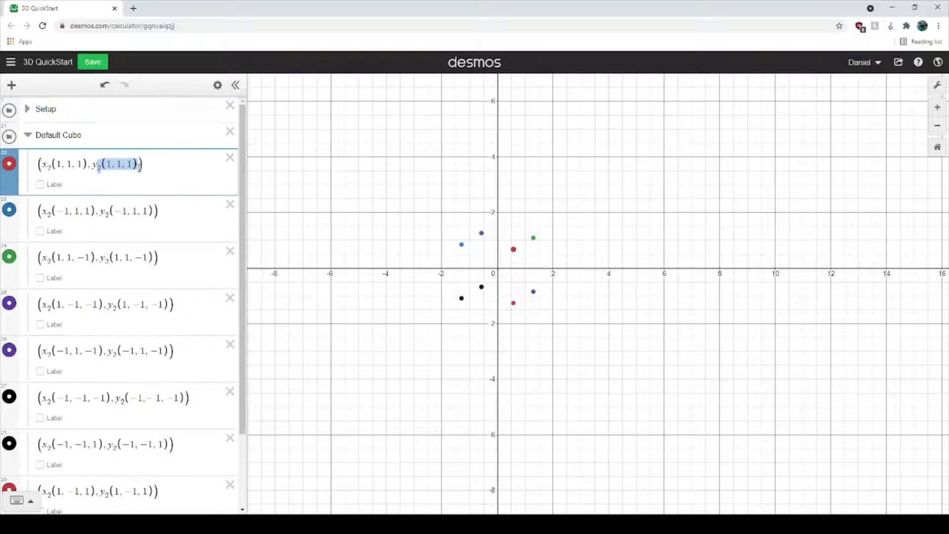
mouse_move(143, 163)
mouse_down()
mouse_move(118, 165)
mouse_move(142, 164)
mouse_up()
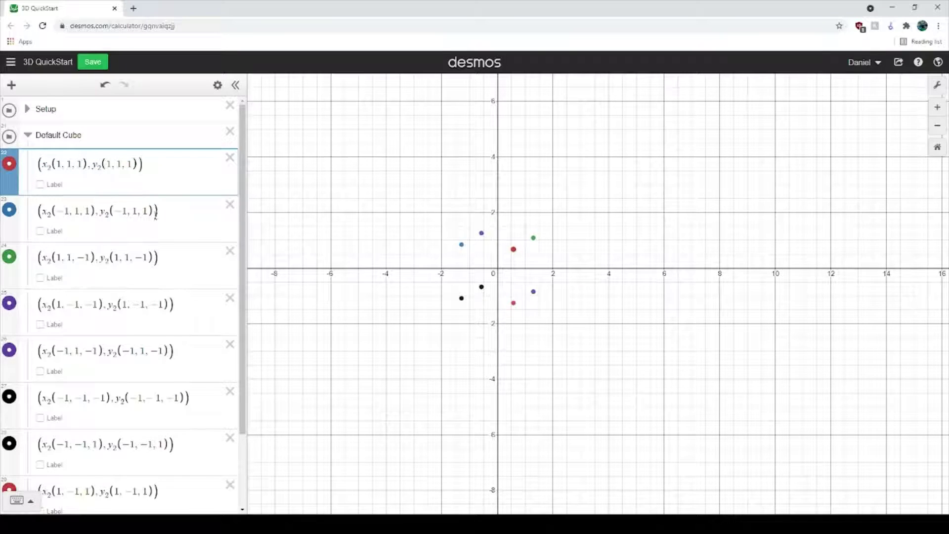
drag(156, 213, 125, 203)
drag(144, 164, 91, 165)
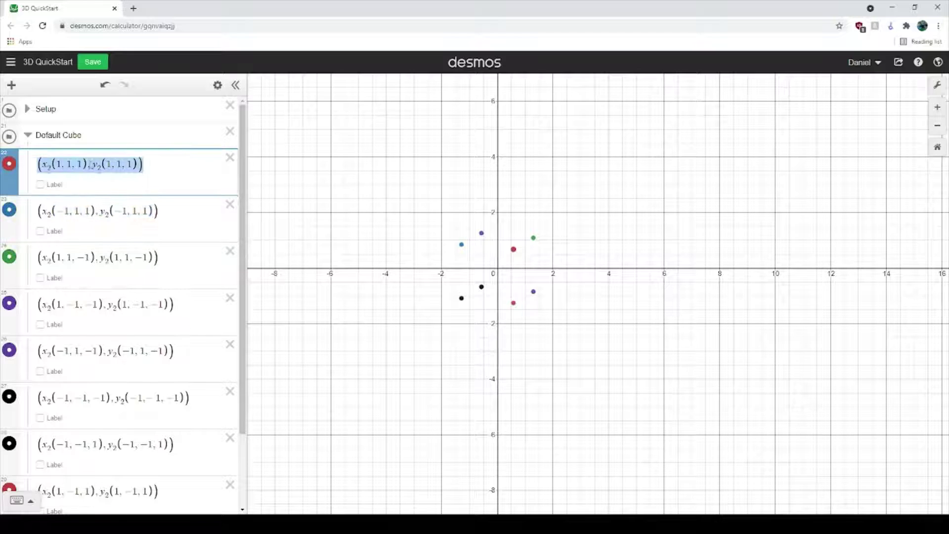
click(95, 200)
scroll(99, 321, down, 2)
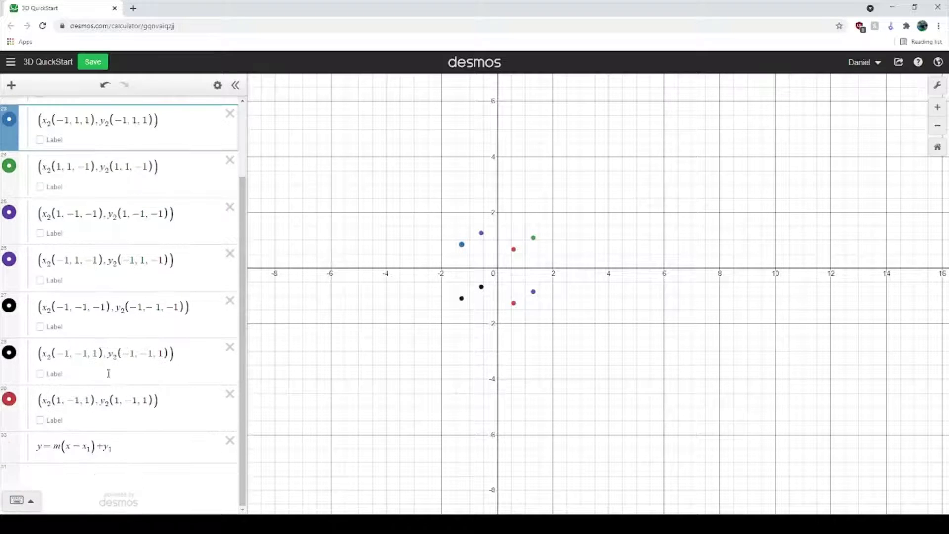
Replace the slope m in the line equation with y_2(1,1,1) from the first corner.
click(55, 445)
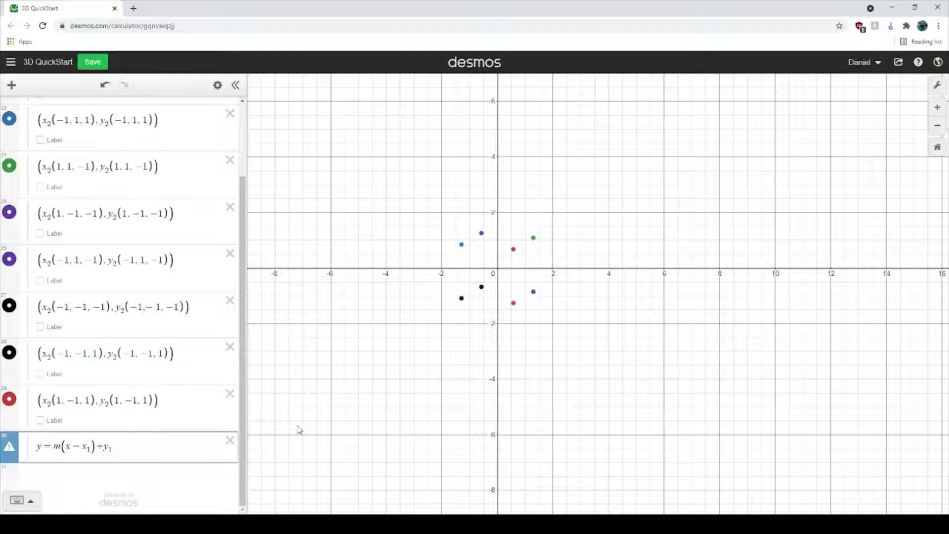
key(Delete)
text(y_2(1,1,1))
key(ctrl+z)
scroll(99, 415, up, 5)
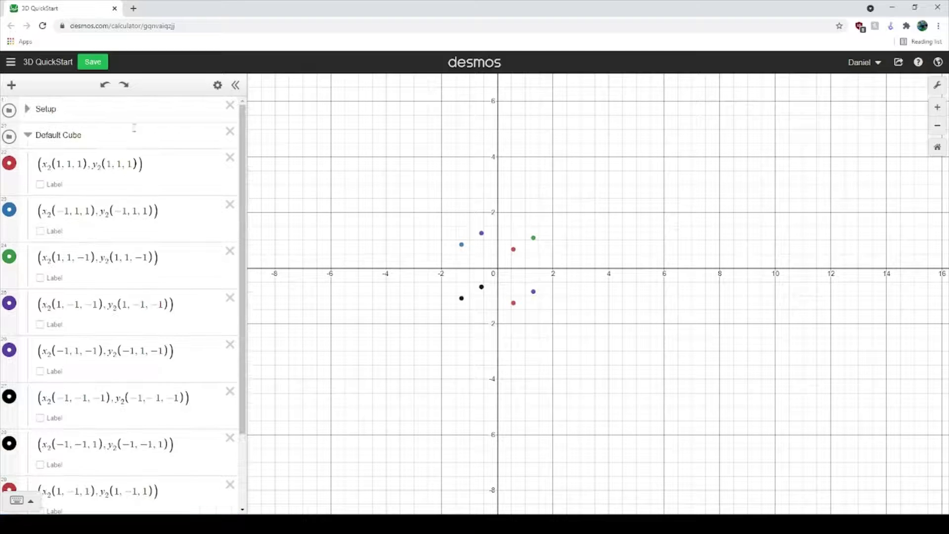
drag(96, 163, 141, 168)
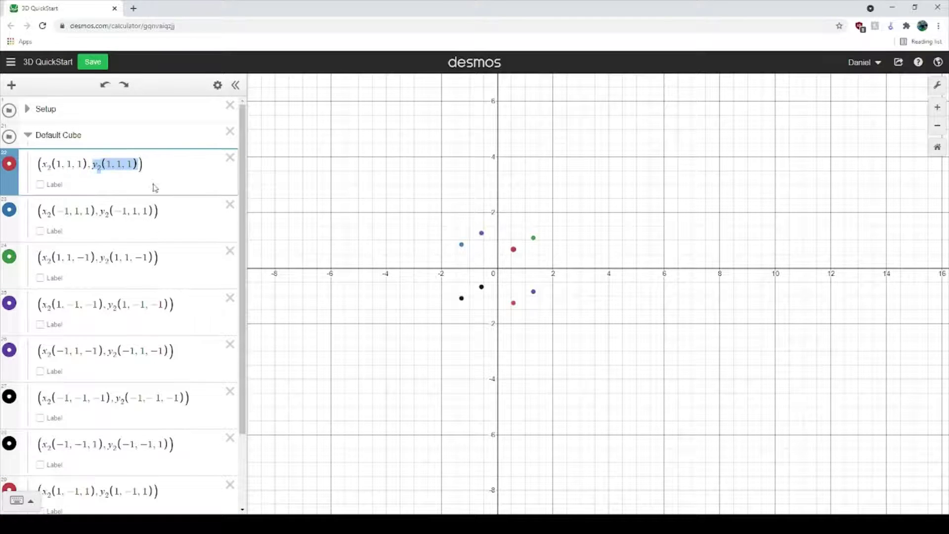
scroll(153, 296, down, 5)
click(55, 446)
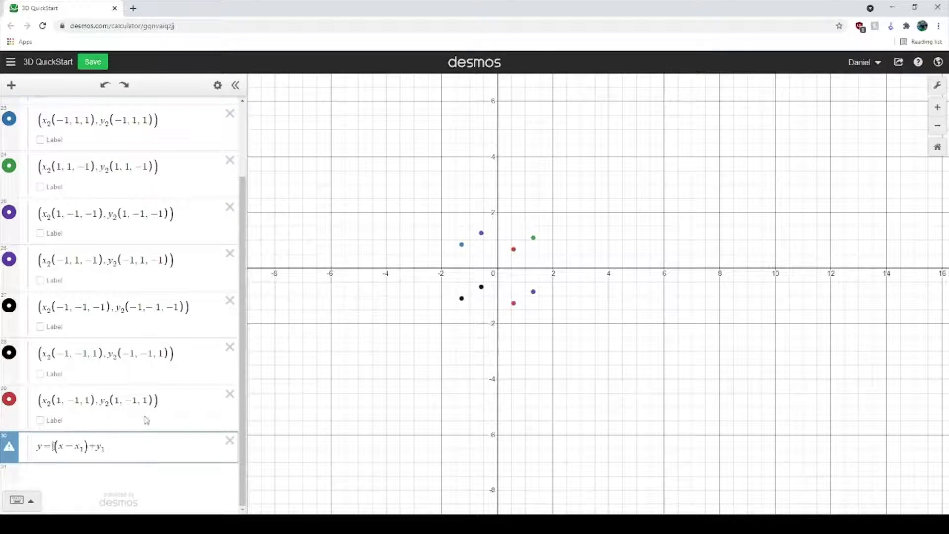
text(y_2(1,1,1))
Subtract the second corner's y_2(-1,1,1) from y_2(1,1,1) in the line equation.
scroll(212, 402, up, 3)
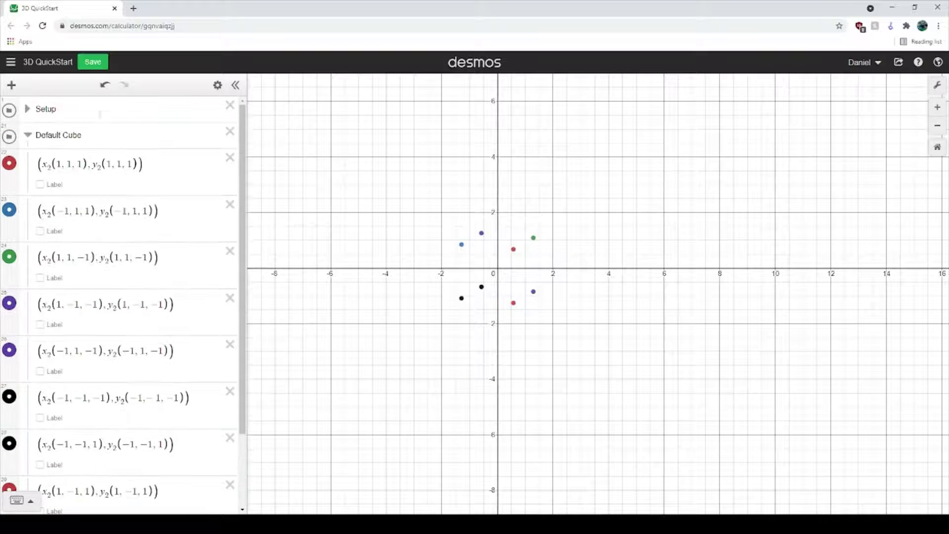
drag(98, 212, 134, 214)
key(ctrl+c)
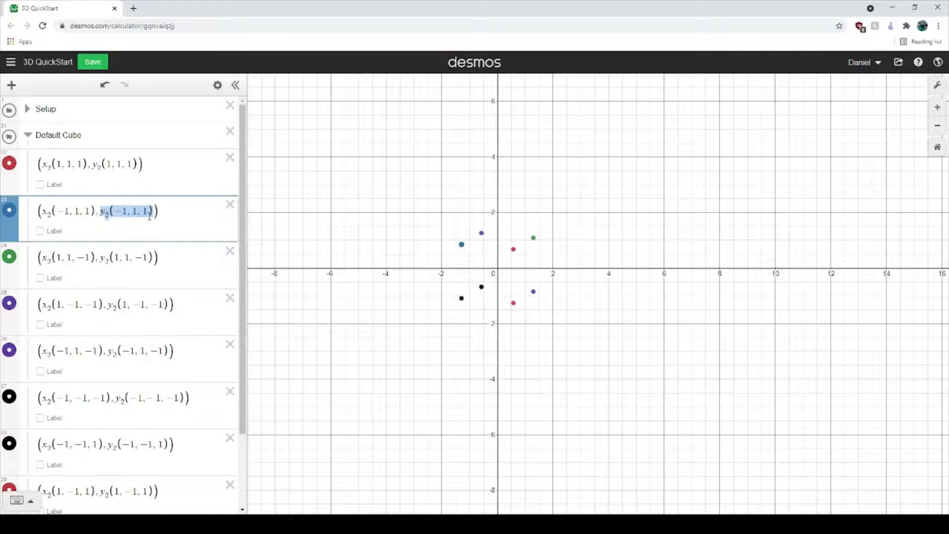
scroll(178, 256, down, 3)
click(97, 447)
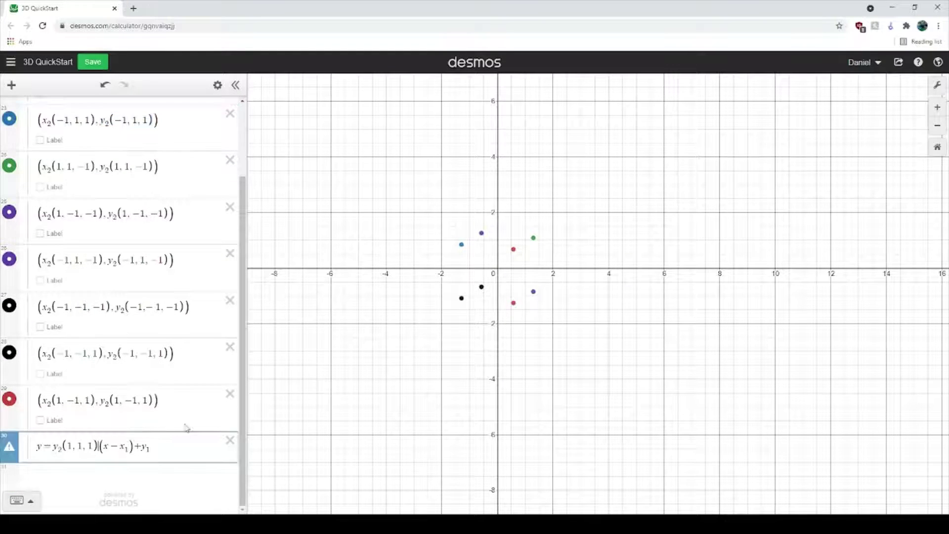
text(-)
key(ctrl+v)
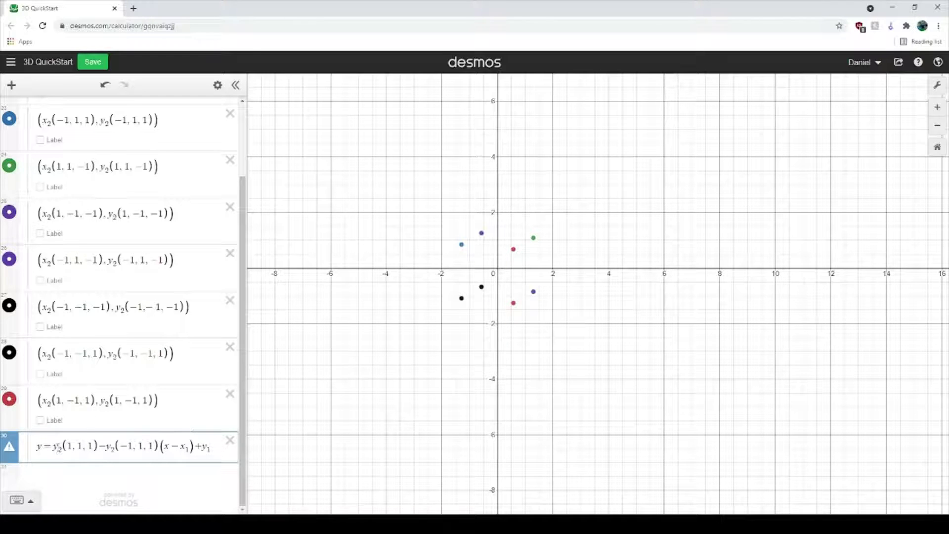
Make the difference y_2(1,1,1)-y_2(-1,1,1) the numerator of a fraction.
drag(53, 446, 162, 451)
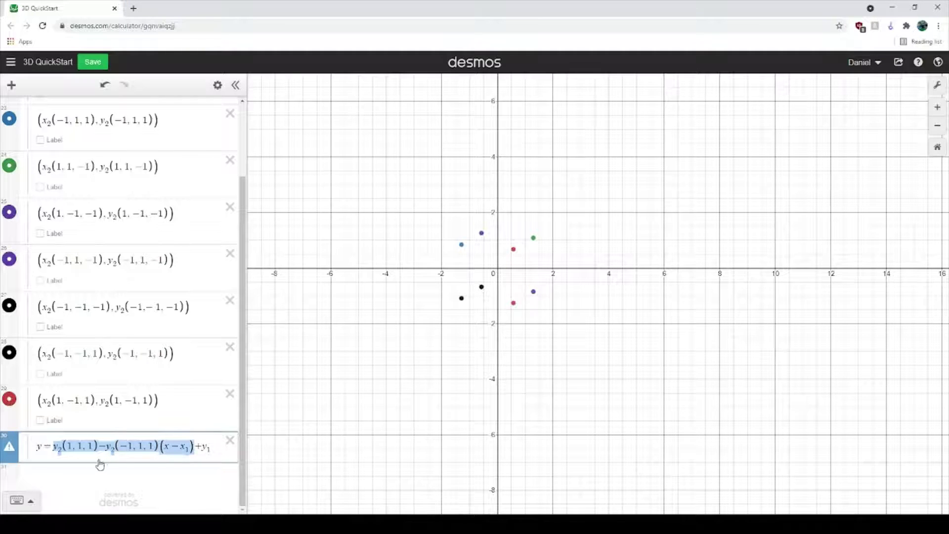
click(53, 445)
drag(53, 446, 158, 447)
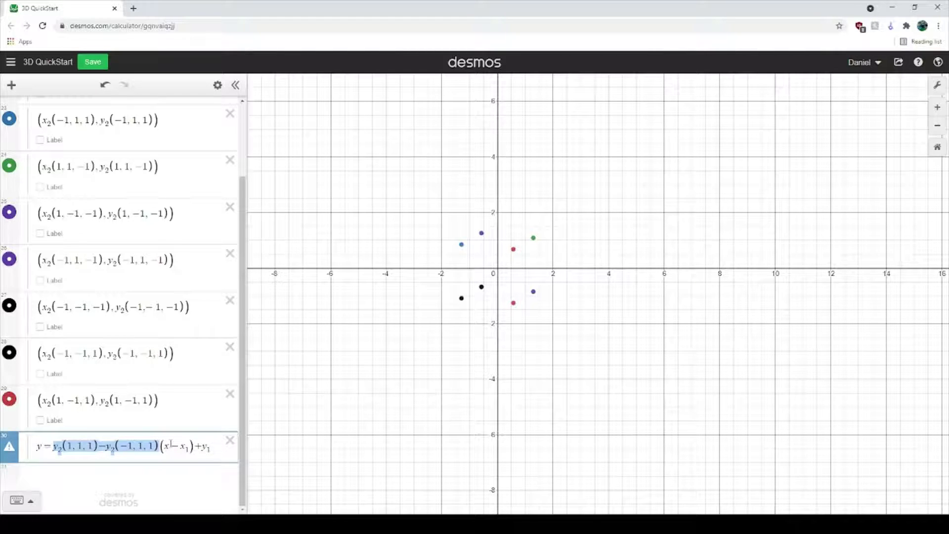
text(/)
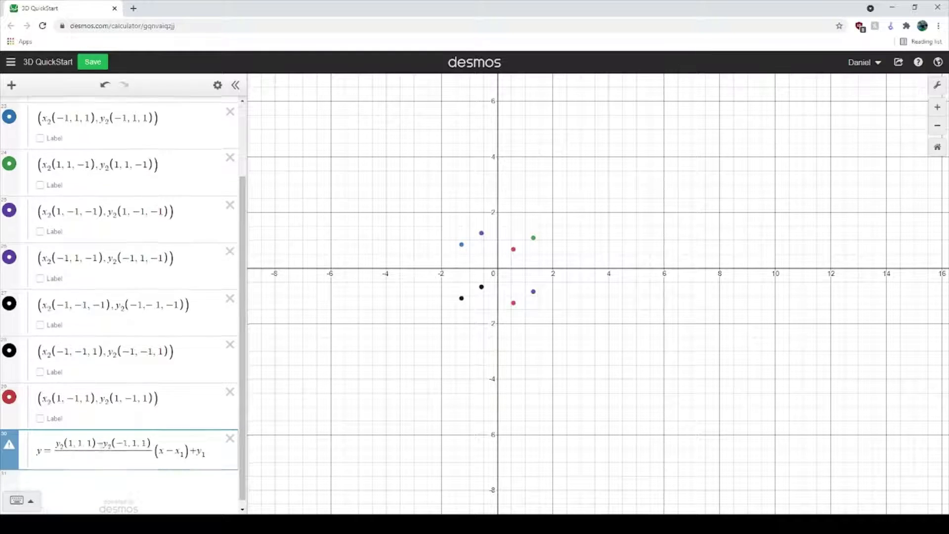
Copy x_2(1,1,1) from the first corner into the denominator of the slope fraction.
scroll(51, 101, up, 2)
click(89, 164)
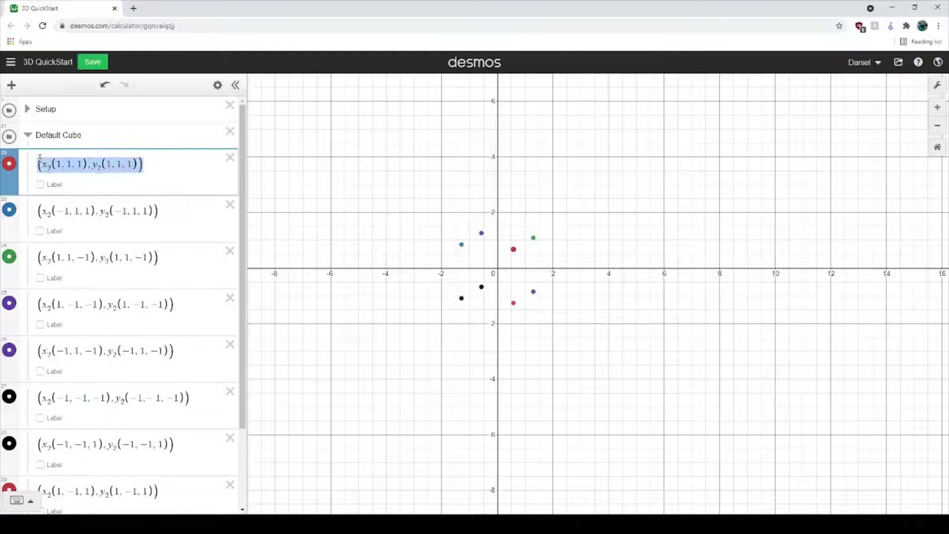
click(97, 165)
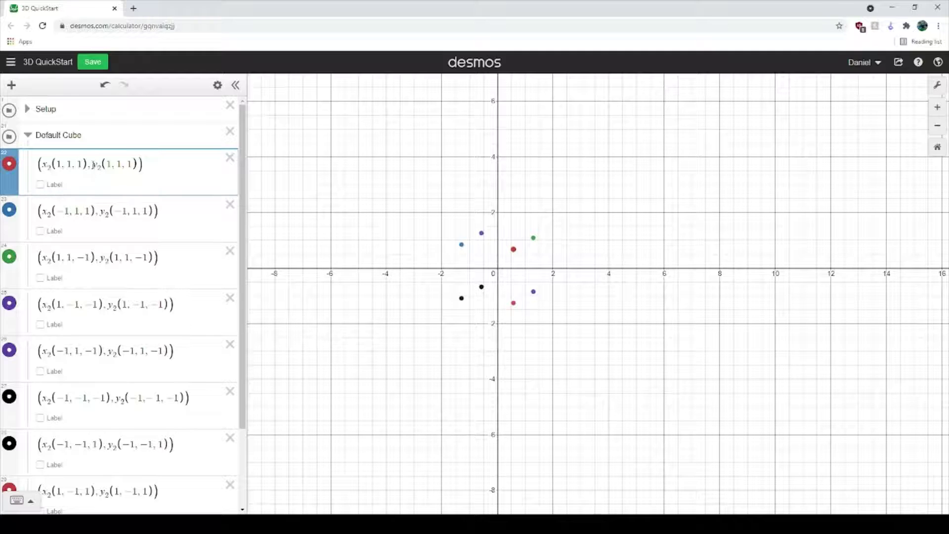
mouse_move(98, 165)
mouse_down()
mouse_move(148, 166)
mouse_move(108, 179)
mouse_up()
click(107, 179)
drag(40, 164, 89, 165)
click(73, 166)
key(ctrl+c)
scroll(115, 360, down, 2)
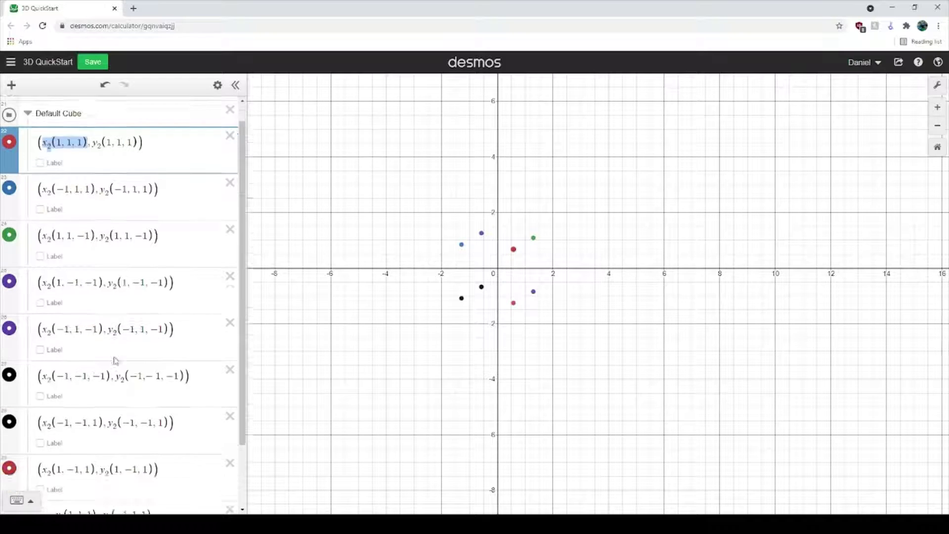
click(103, 450)
key(ctrl+v)
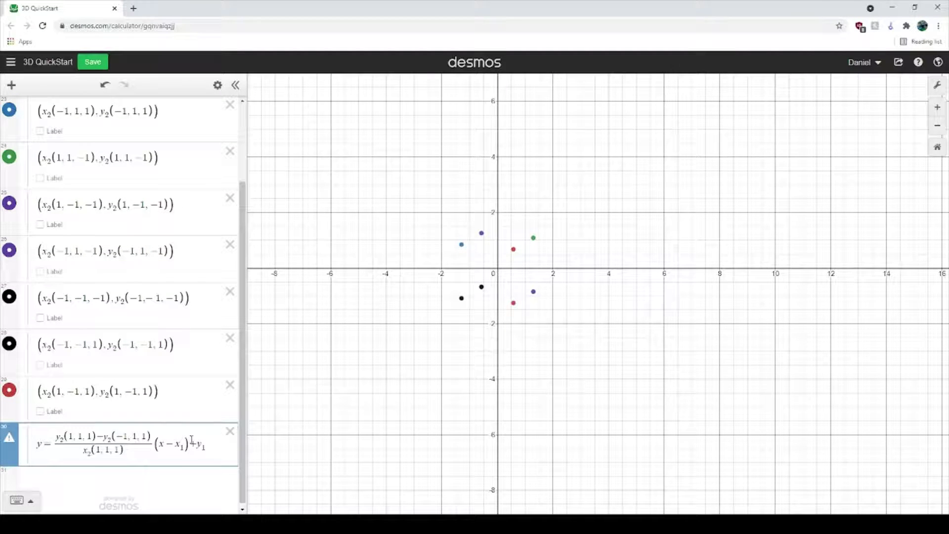
Complete the slope's denominator as x_2(1,1,1)-x_2(-1,1,1) using the second corner's x-coordinate.
scroll(113, 231, up, 3)
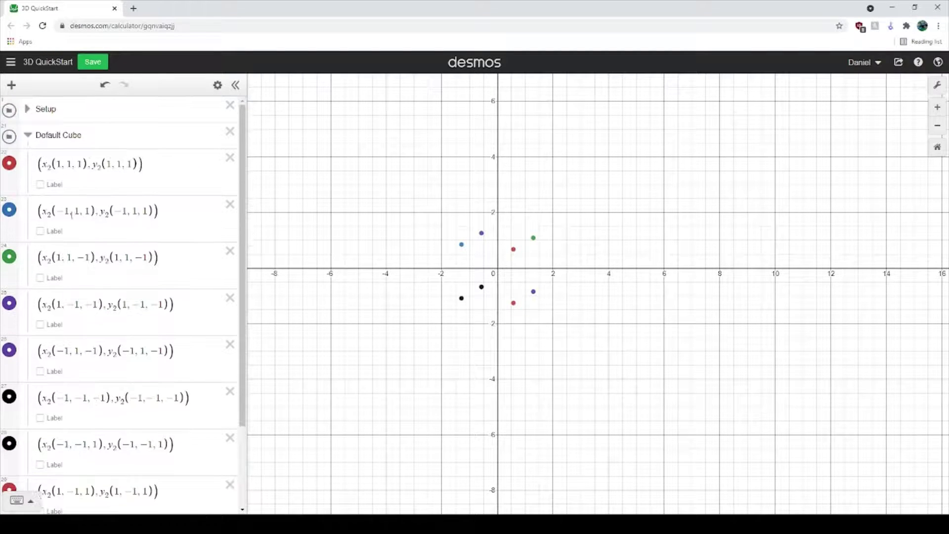
drag(43, 211, 95, 212)
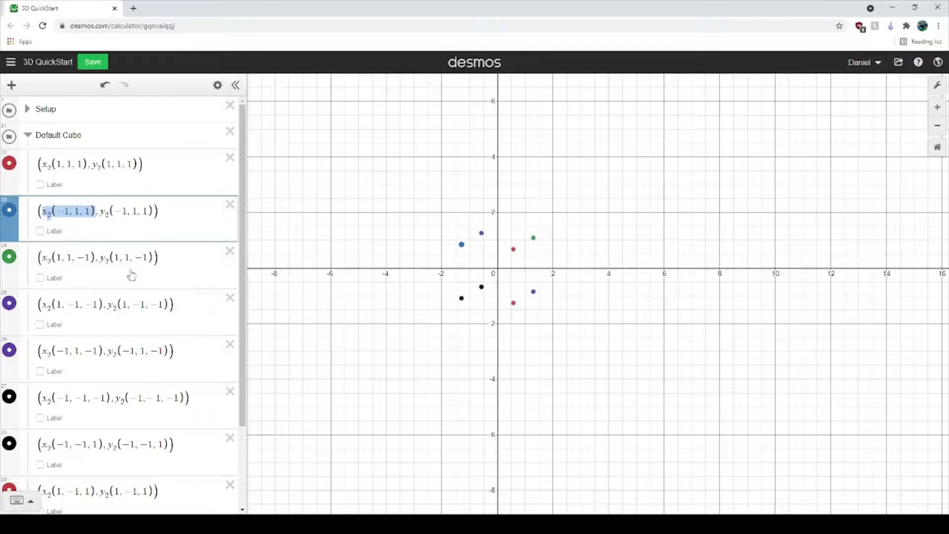
scroll(129, 272, down, 2)
key(ctrl+c)
click(143, 445)
key(ctrl+v)
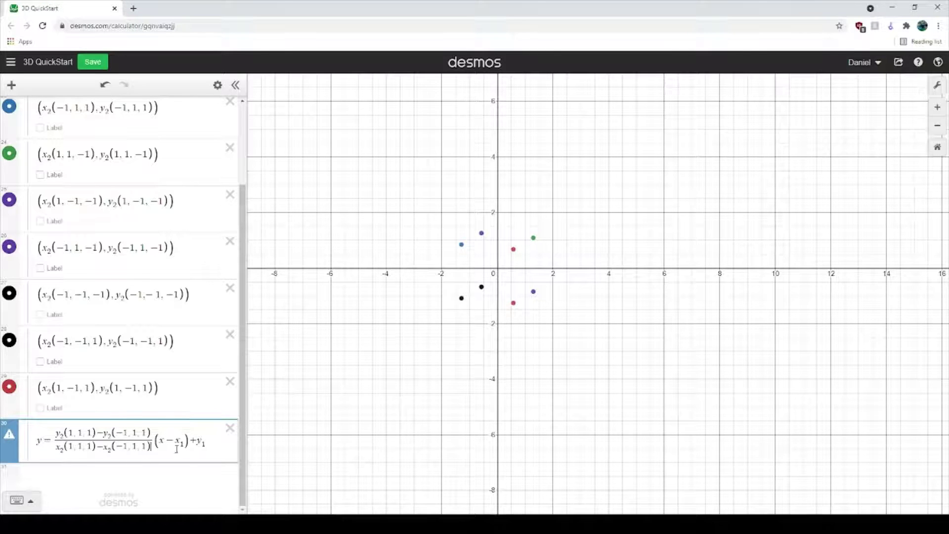
Replace x_1 in the line equation with the first corner's x_2(1,1,1).
scroll(67, 431, up, 2)
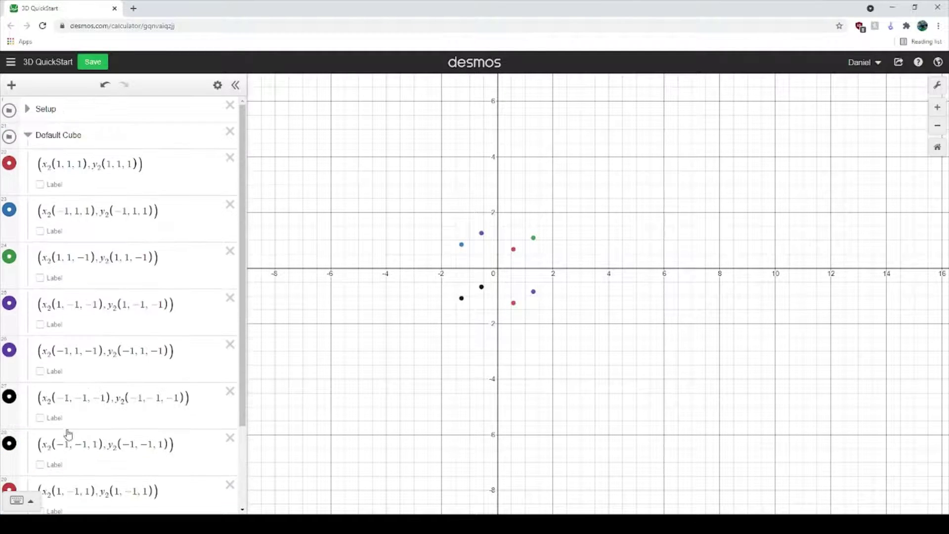
drag(48, 164, 86, 170)
click(64, 172)
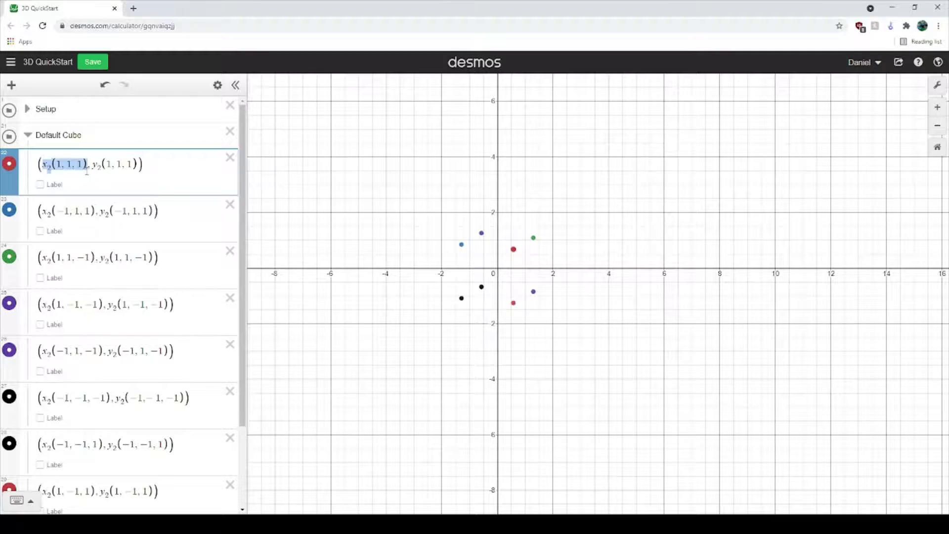
scroll(103, 330, down, 2)
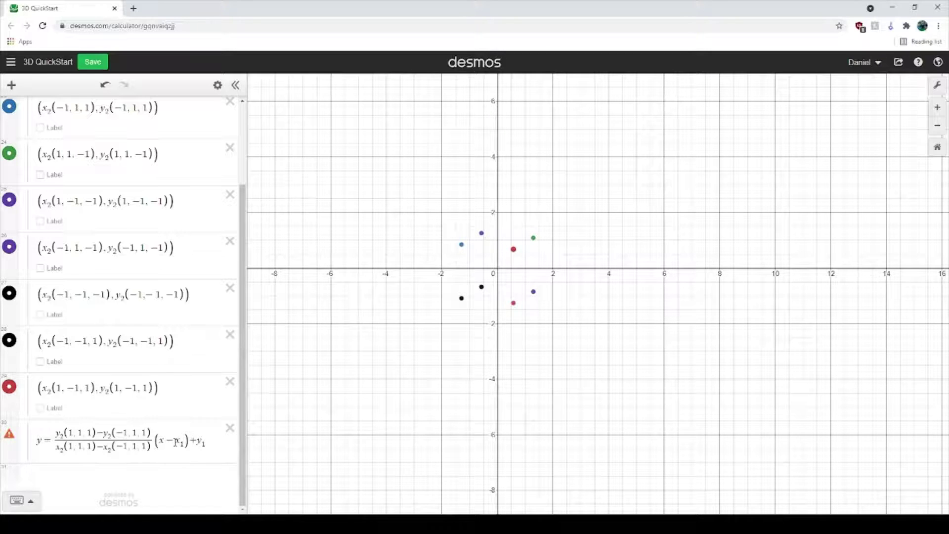
drag(175, 442, 186, 442)
key(ctrl+v)
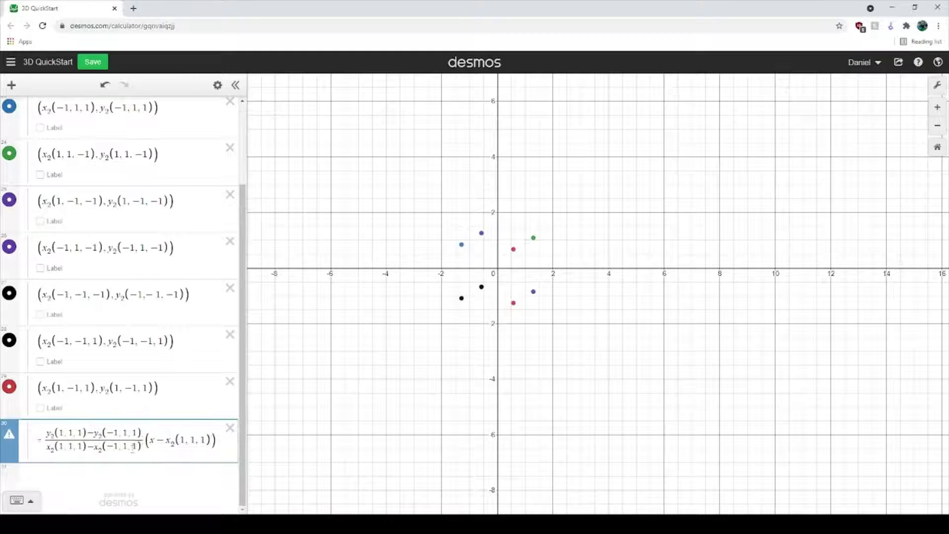
Replace y_1 at the end of the line equation with the first corner's y_2(1,1,1).
scroll(119, 220, up, 2)
drag(93, 165, 125, 166)
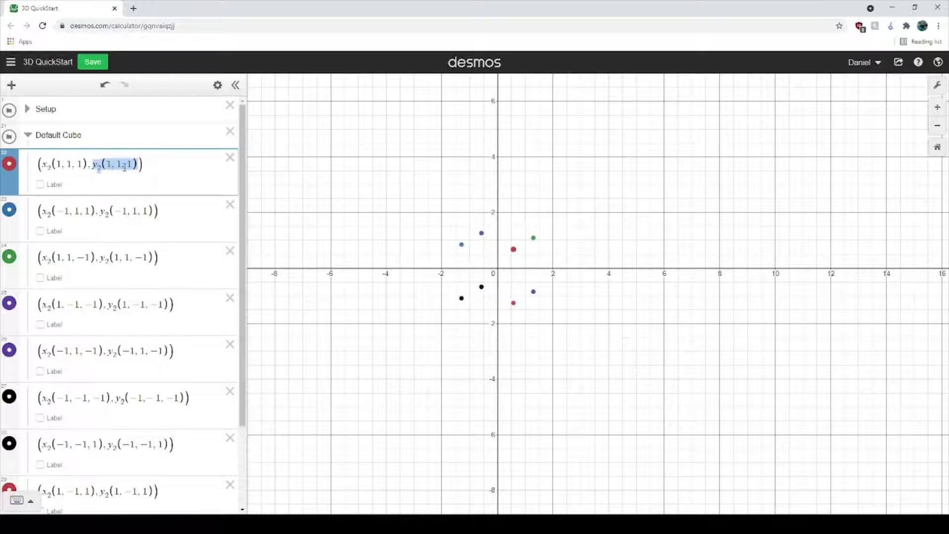
scroll(121, 238, down, 2)
mouse_move(218, 442)
mouse_down()
mouse_move(177, 441)
mouse_move(216, 441)
mouse_up()
click(178, 441)
key(ctrl+v)
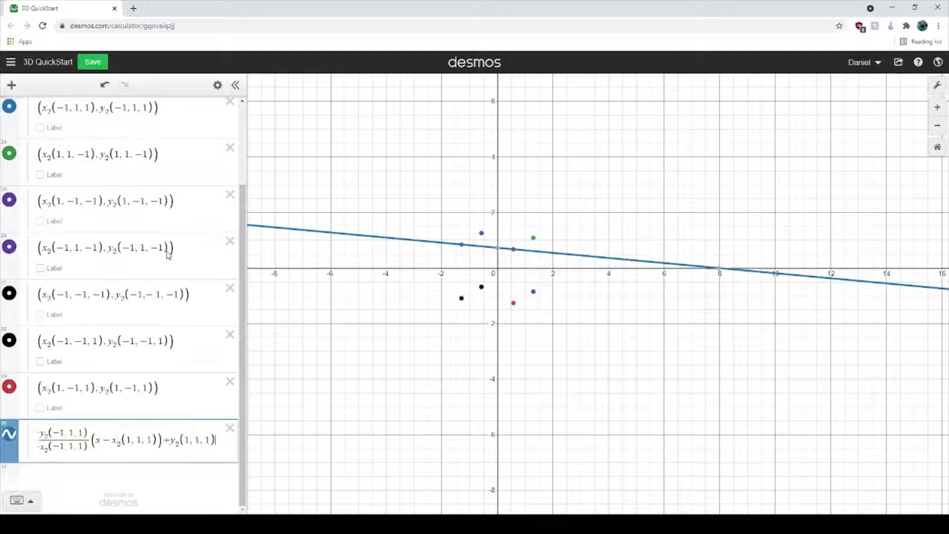
Change the line equation's line style to dashed.
click(217, 85)
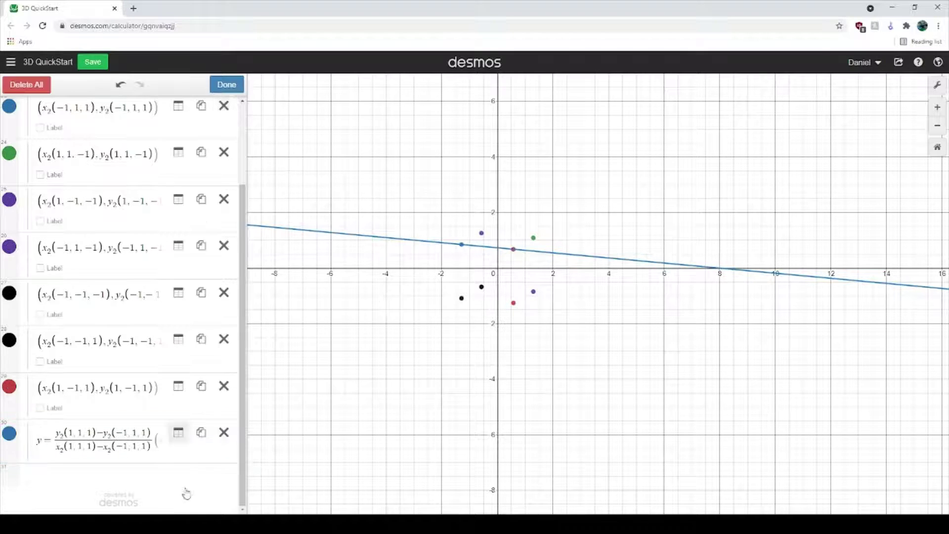
click(10, 433)
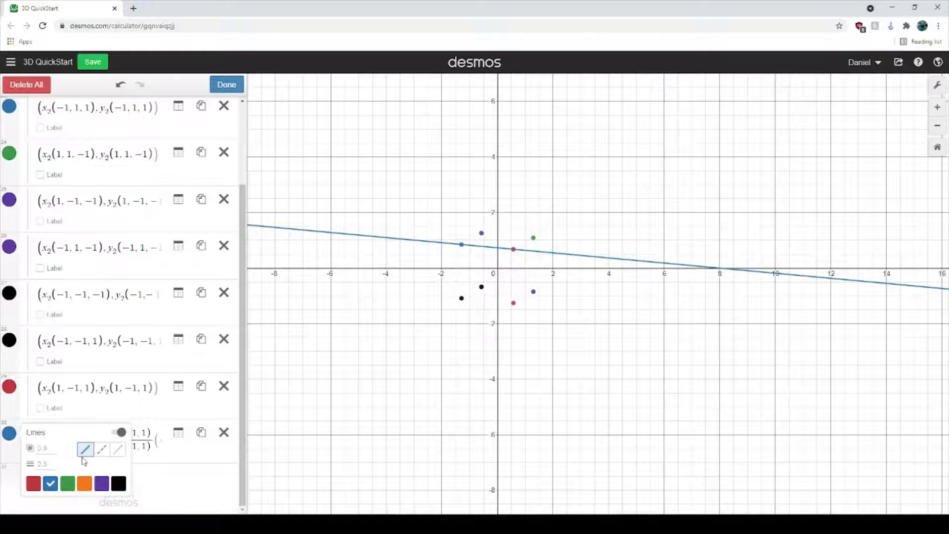
click(101, 449)
click(227, 85)
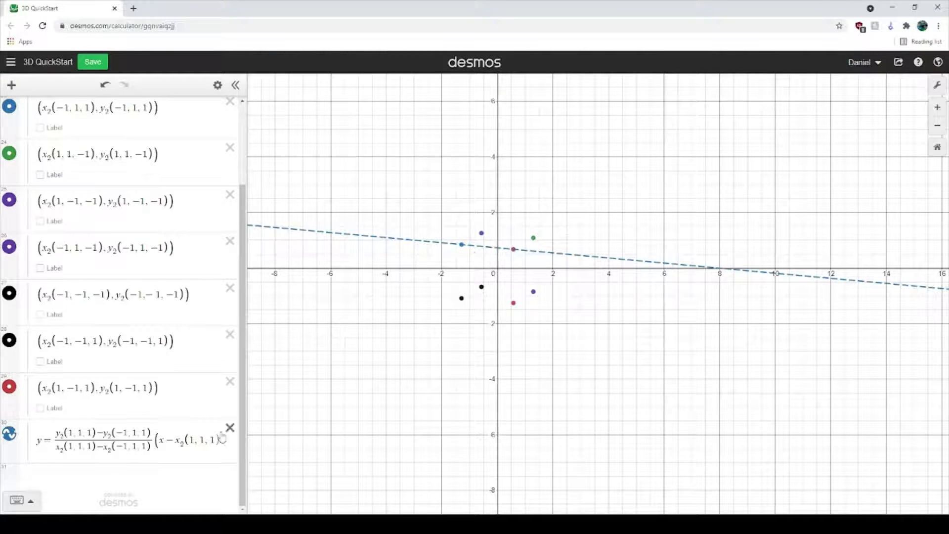
Inspect the coordinates of the two corner points that the dashed line passes through.
click(461, 244)
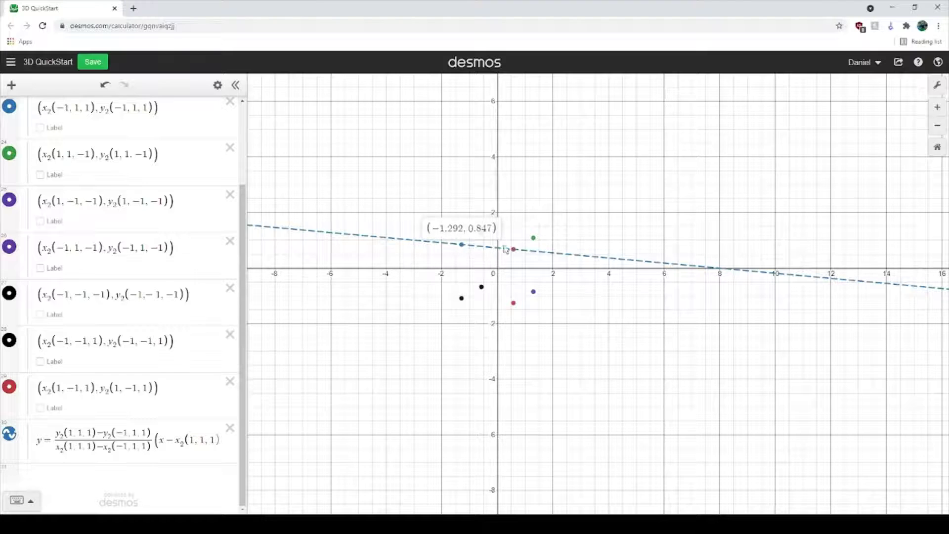
click(514, 250)
click(692, 455)
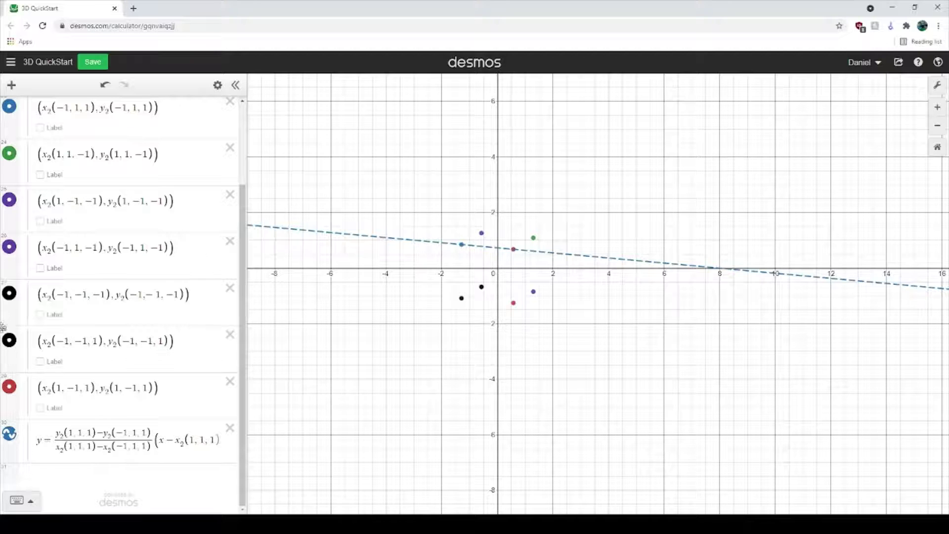
Append the start of a domain restriction, {x_2(-1,1,1)≤x≤, to the line equation using the second corner's x-coordinate.
scroll(20, 187, up, 2)
drag(42, 211, 95, 216)
scroll(103, 341, down, 2)
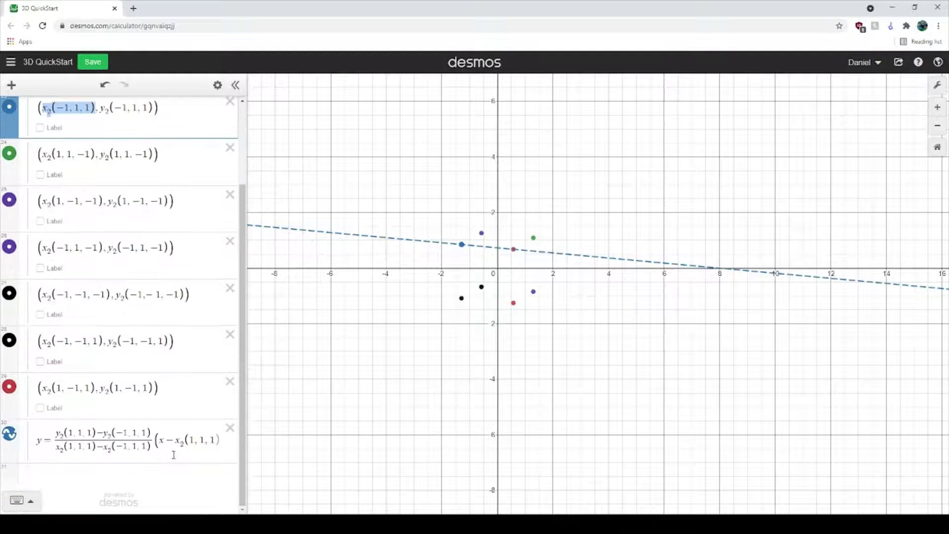
drag(178, 452, 250, 445)
click(213, 445)
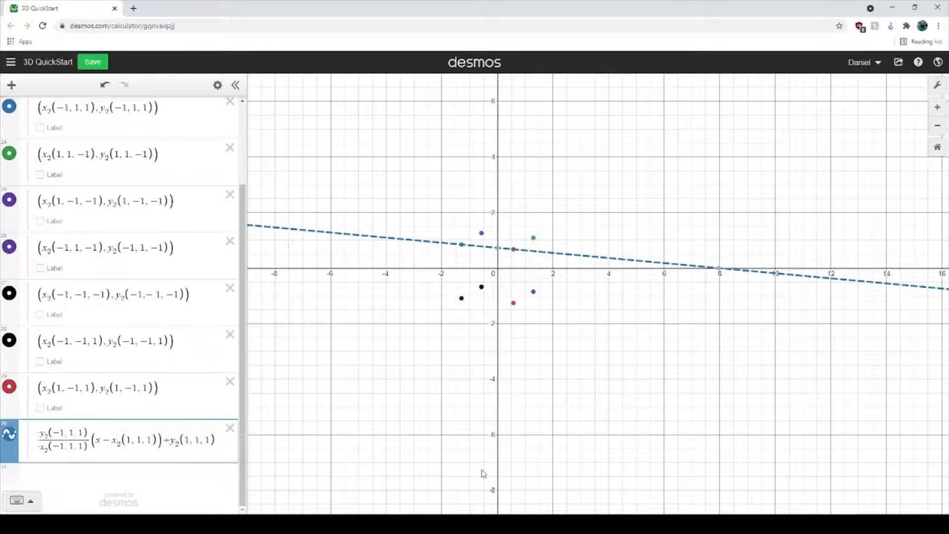
text({x_2(-1,1,1))
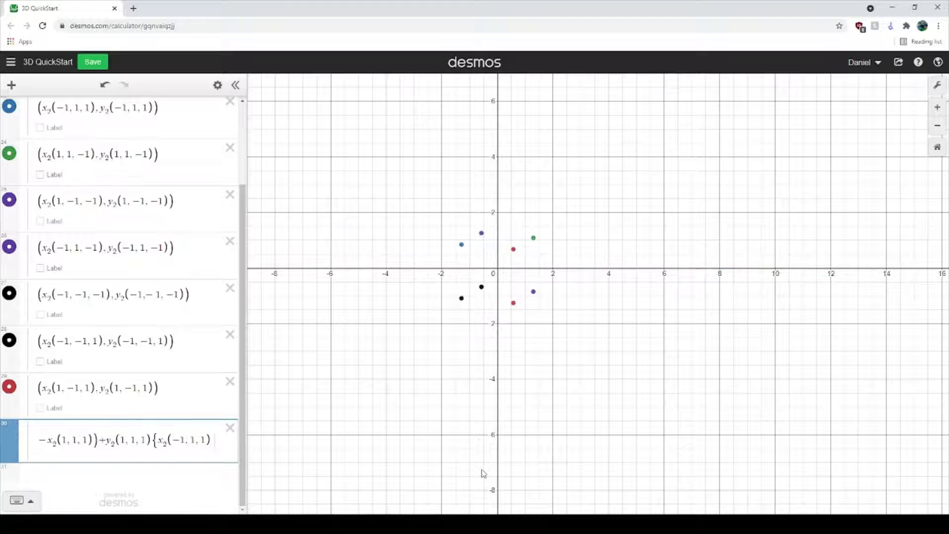
text(<=x<=)
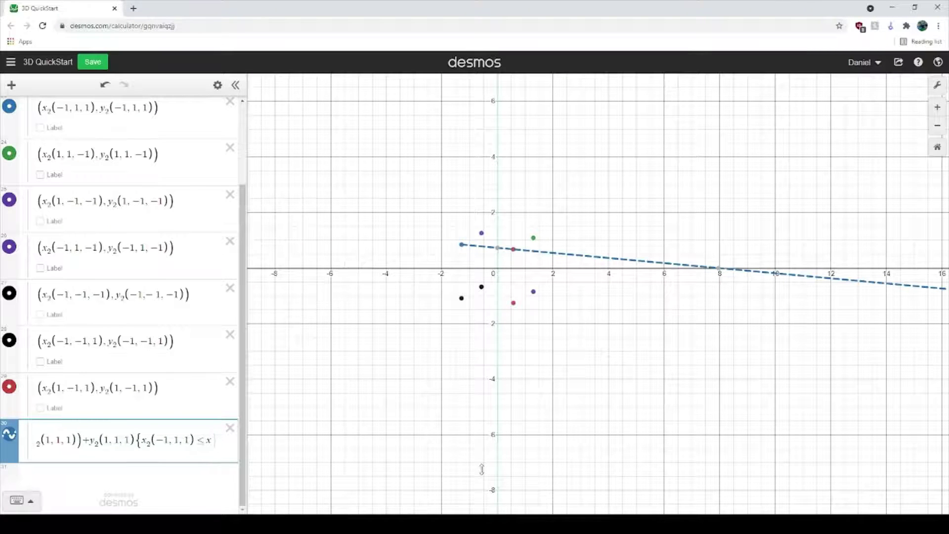
Complete the domain restriction's upper bound with x_2(1,1,1) copied from the first corner.
scroll(23, 158, up, 3)
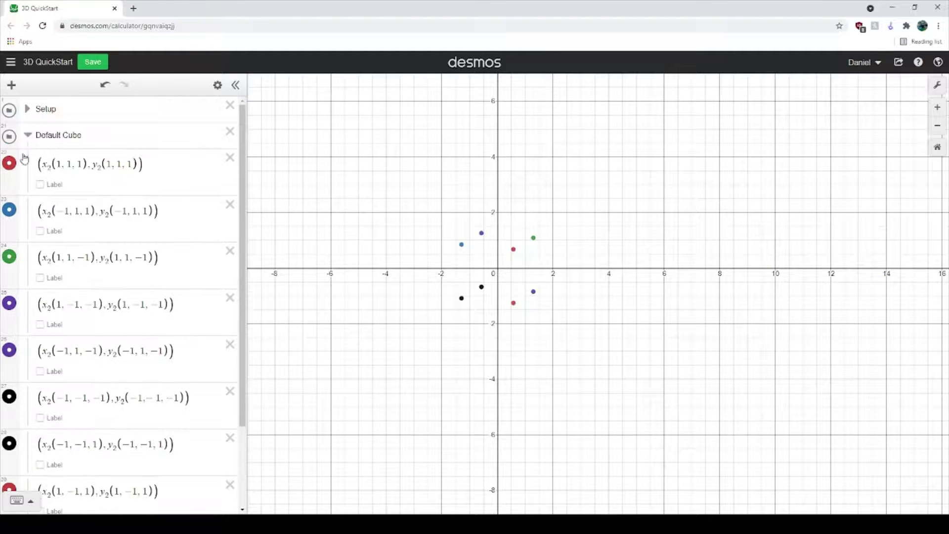
drag(42, 165, 86, 166)
key(ctrl+c)
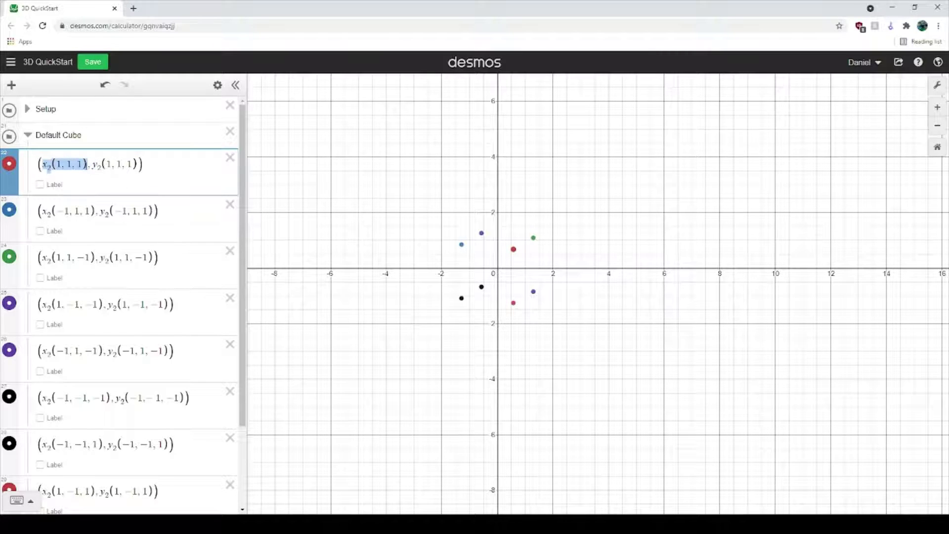
scroll(142, 369, down, 2)
drag(192, 440, 312, 455)
key(ctrl+z)
key(ctrl+z)
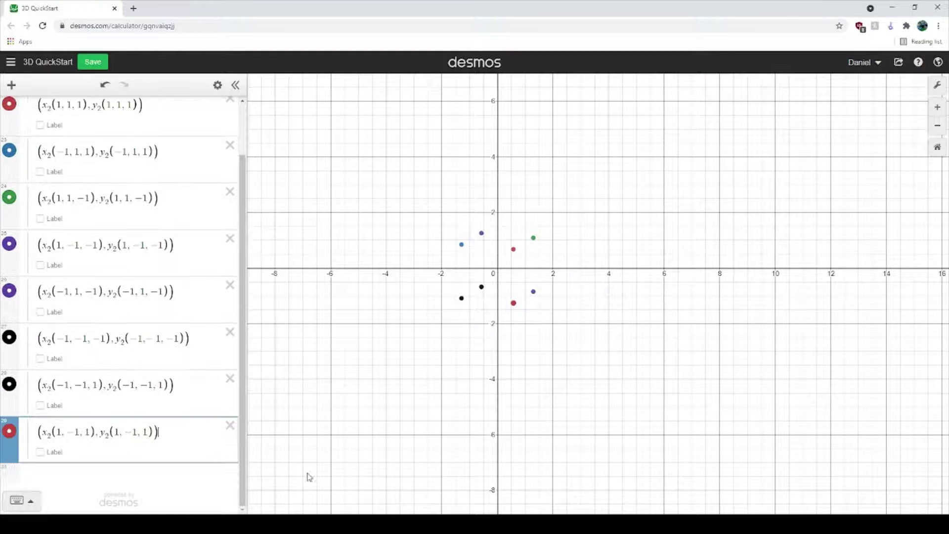
click(186, 473)
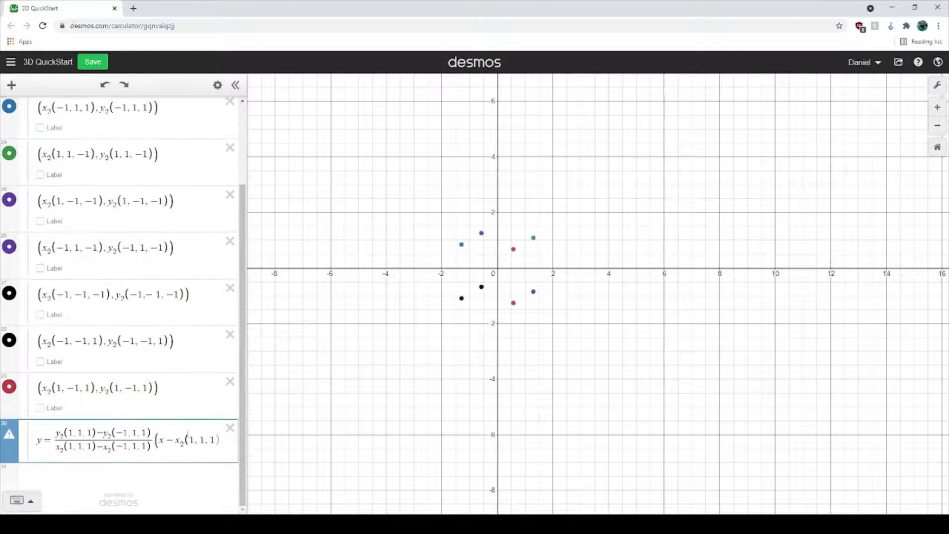
drag(133, 447, 252, 445)
key(Right)
key(Right)
key(Right)
key(Right)
key(Right)
key(Right)
key(Right)
key(Right)
key(Right)
key(Right)
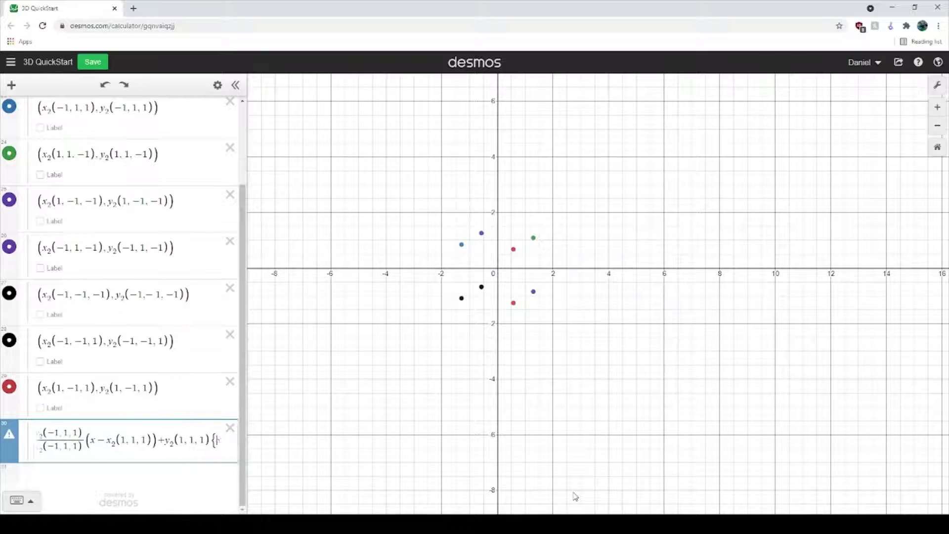
key(Right)
key(Right)
key(Right)
key(Right)
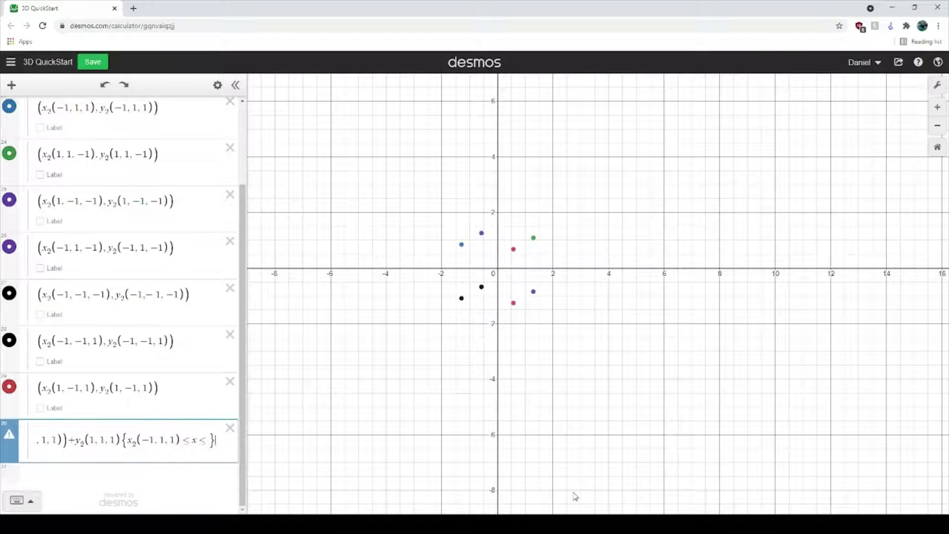
key(ctrl+v)
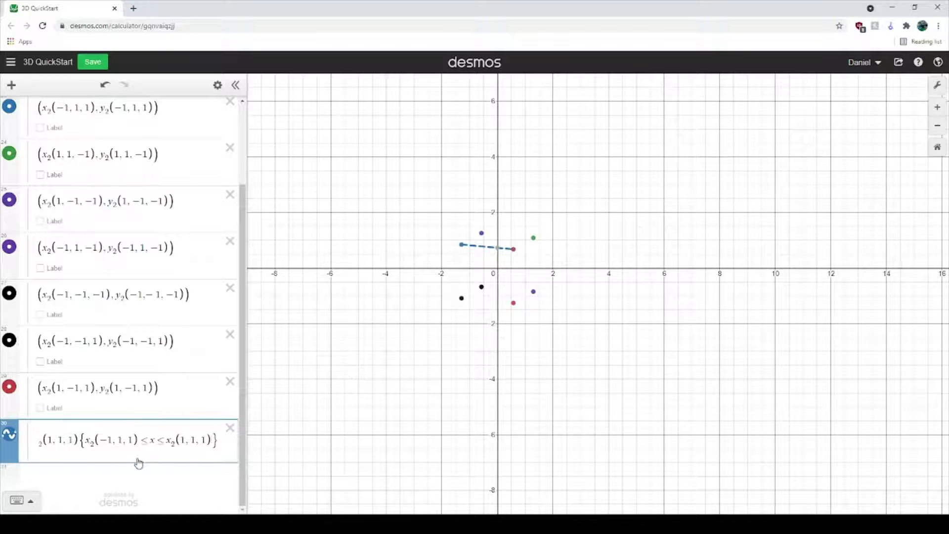
Review the upper and lower x-bounds in the line equation's domain restriction.
drag(163, 439, 203, 440)
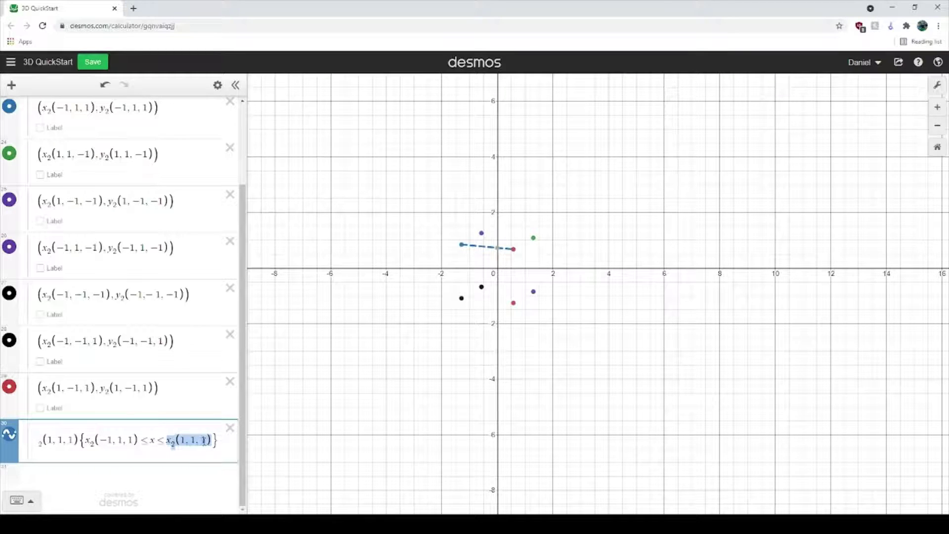
click(113, 440)
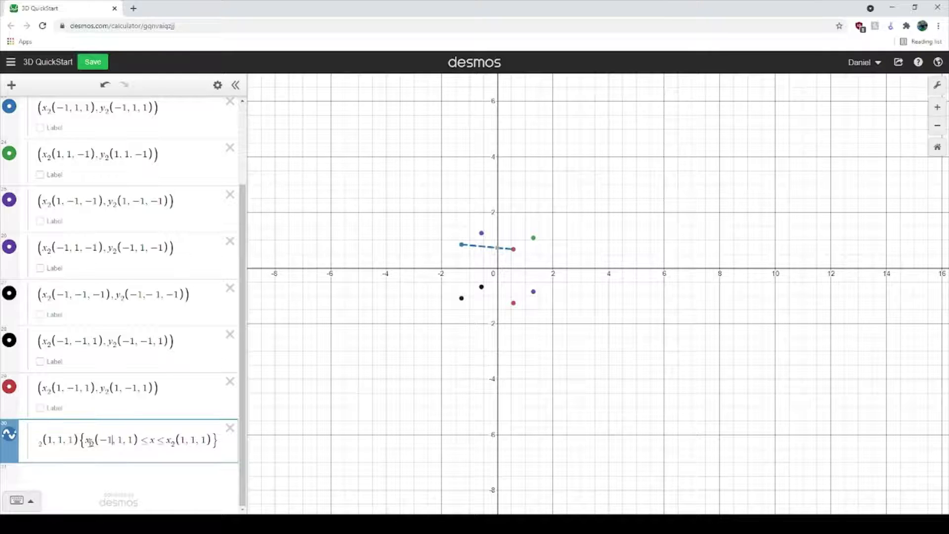
drag(88, 442, 139, 443)
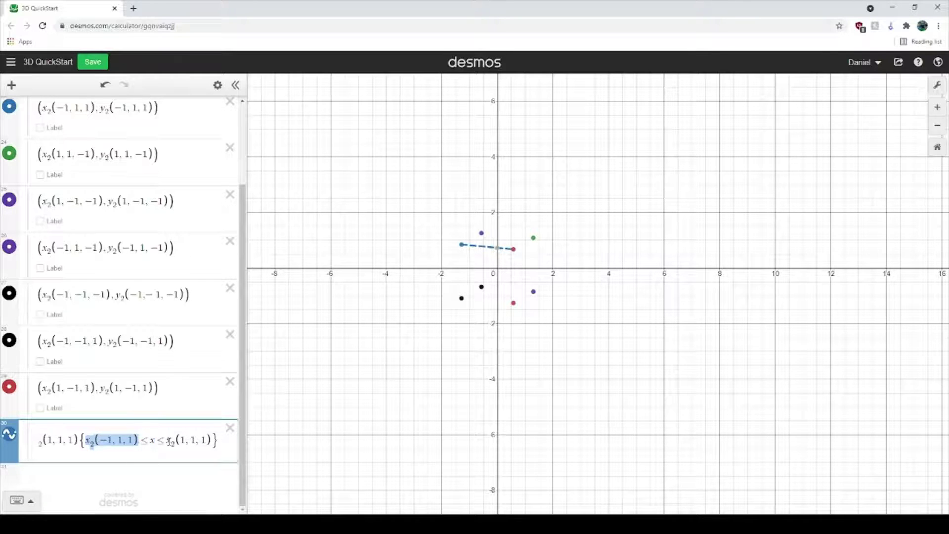
Add a comma inside the restriction and start a second condition with x_2(1,1,1)≤x≤.
click(214, 440)
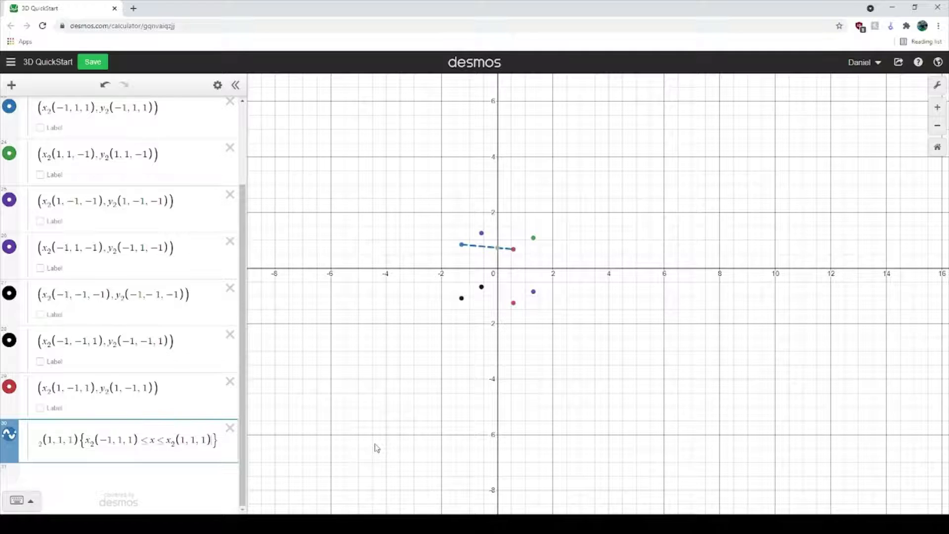
text(,)
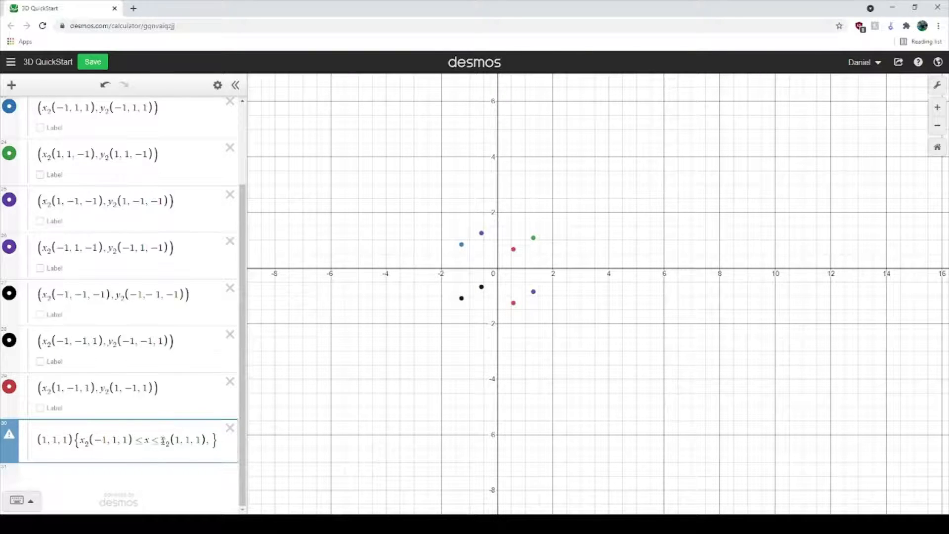
drag(162, 442, 205, 439)
key(ctrl+c)
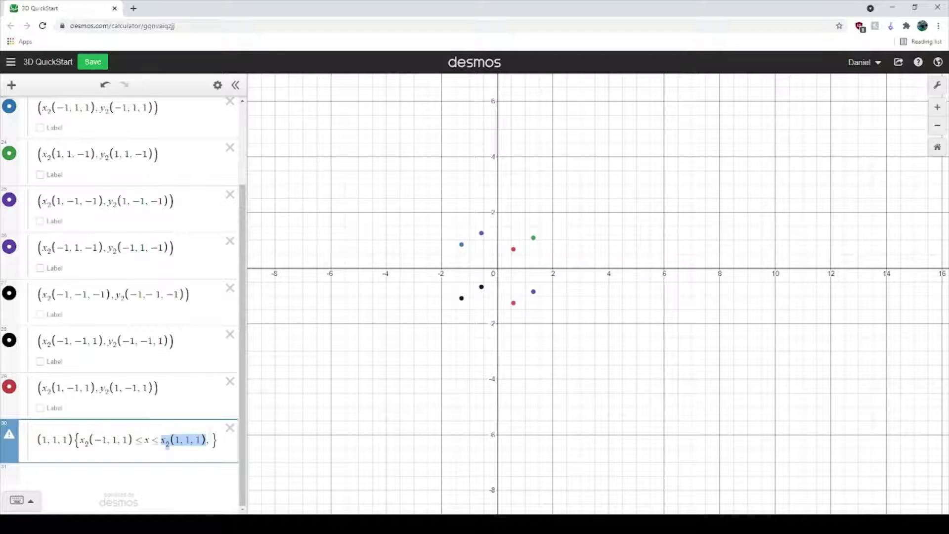
click(215, 444)
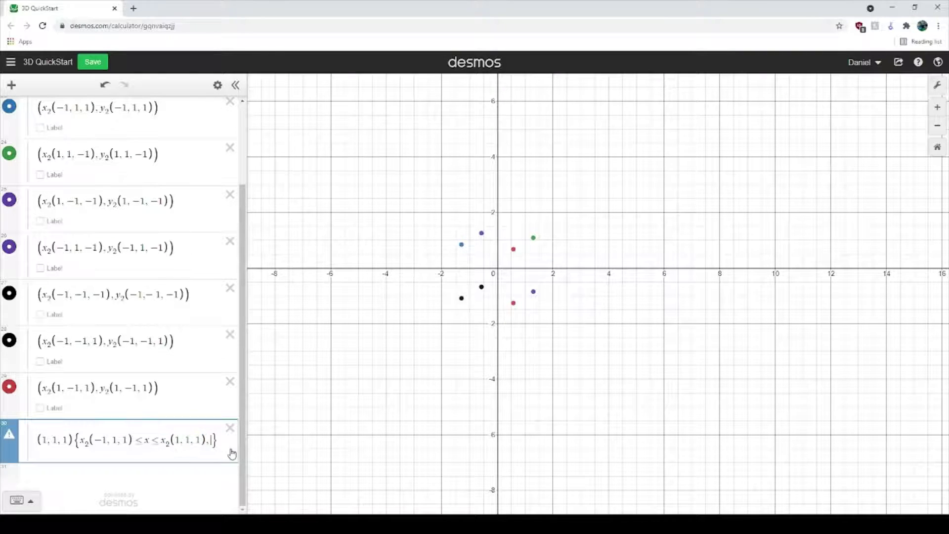
key(ctrl+v)
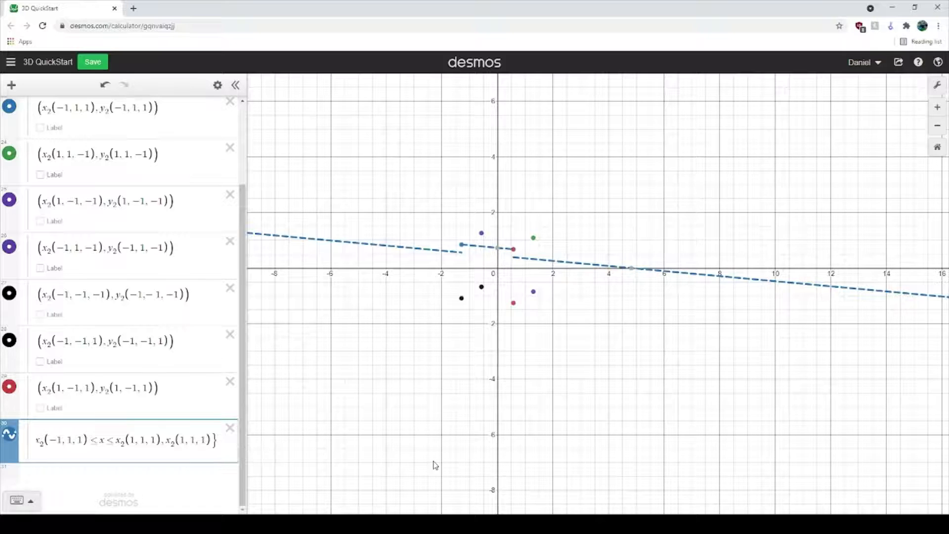
text(<=x<=)
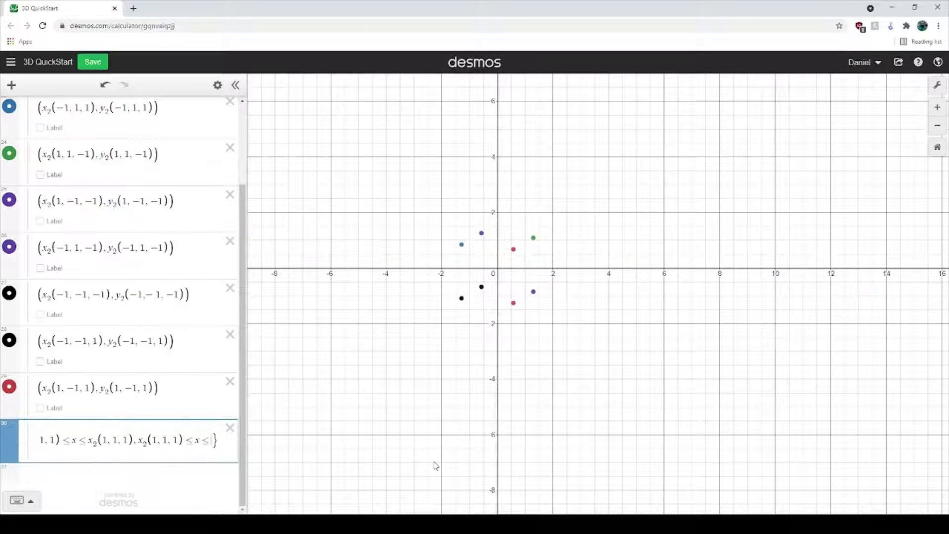
Finish the second condition with the upper bound x_2(-1,1,1).
key(ctrl+v)
key(Left)
key(Left)
key(Left)
key(Left)
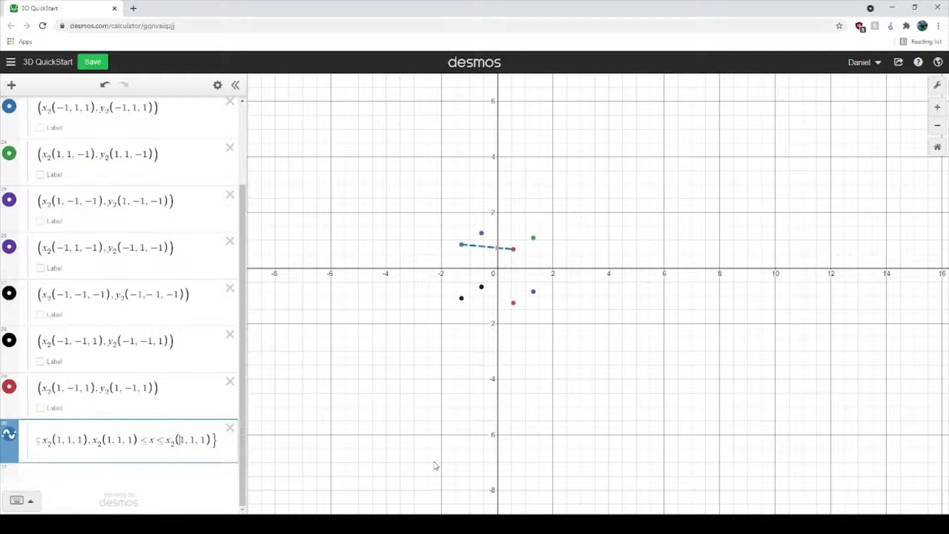
text(-)
Review both x-range conditions in the line equation's restriction.
drag(94, 445, 37, 440)
click(117, 438)
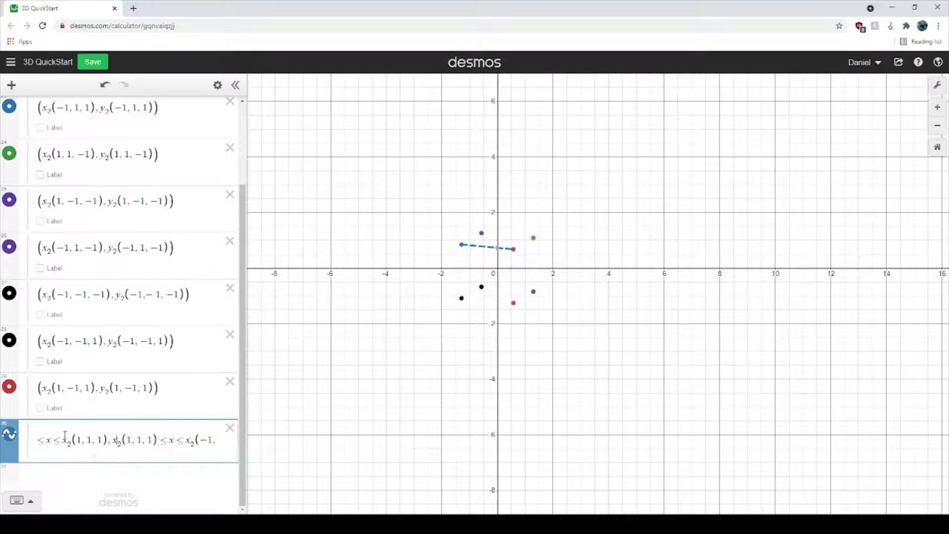
drag(64, 437, 35, 425)
click(118, 439)
drag(118, 440, 184, 462)
Duplicate the complete restricted line equation into a new expression below it and hide the copy's graph.
click(87, 431)
click(104, 431)
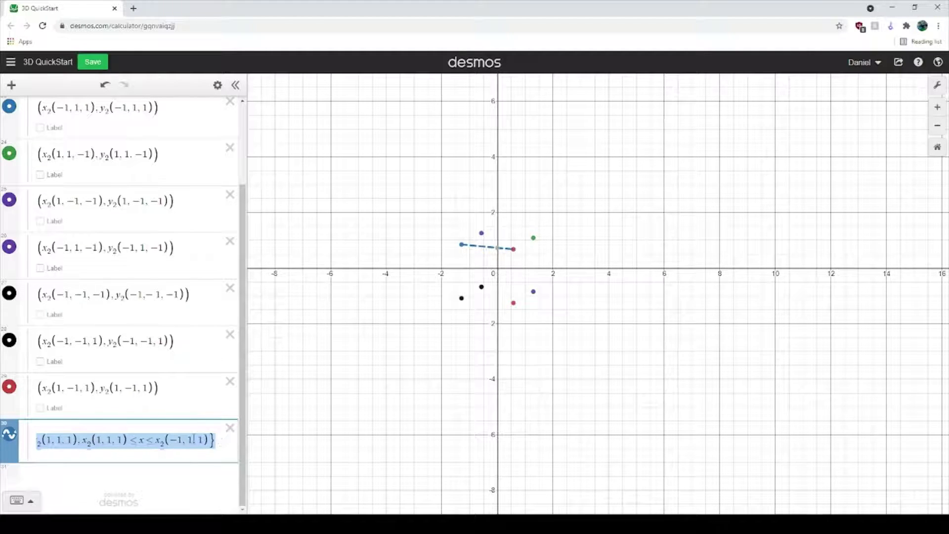
key(Right)
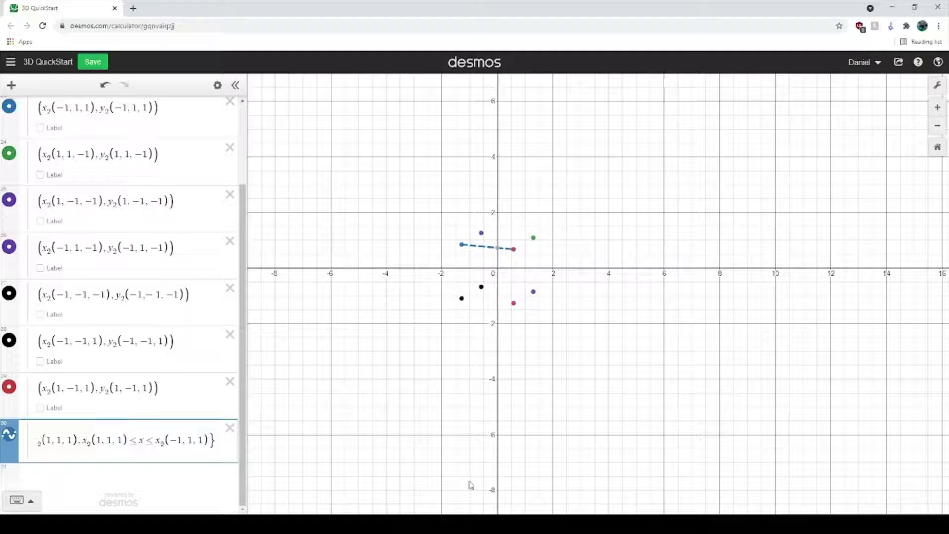
key(Return)
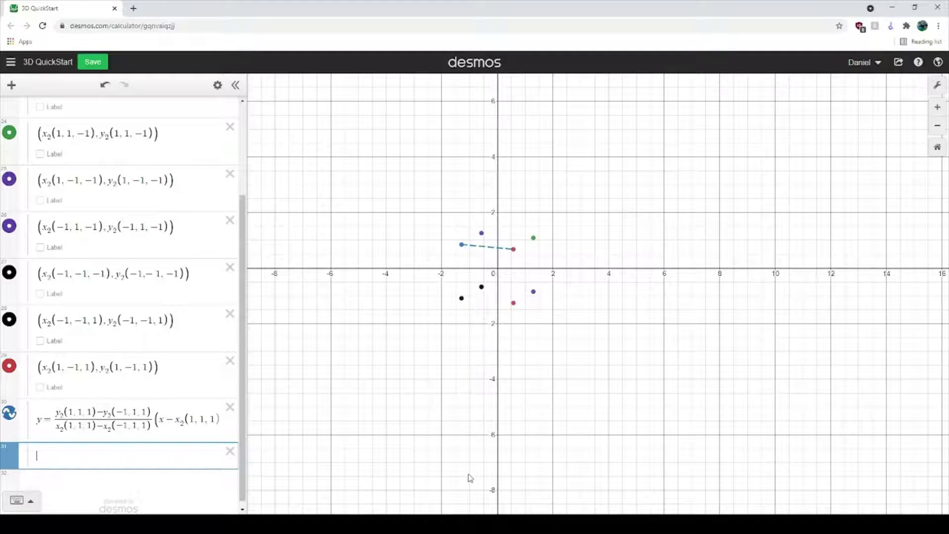
key(ctrl+v)
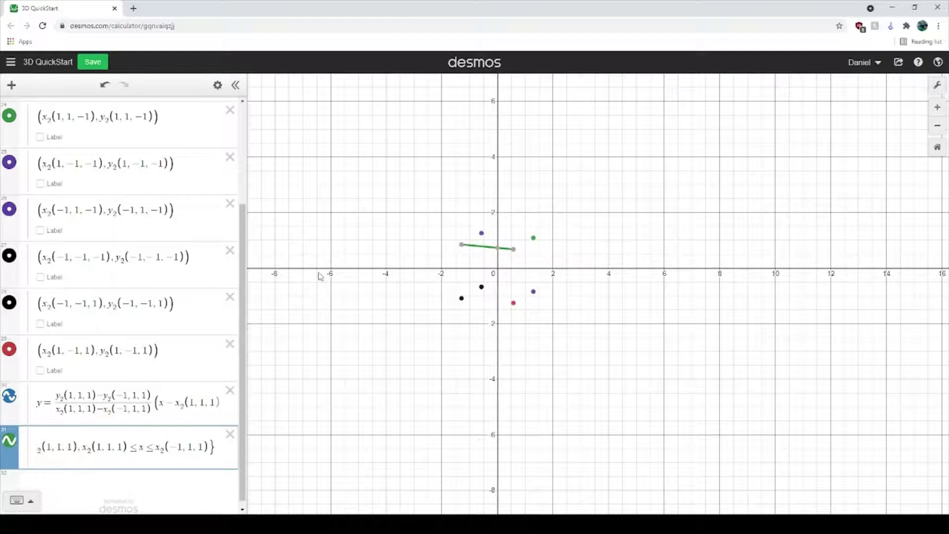
click(9, 440)
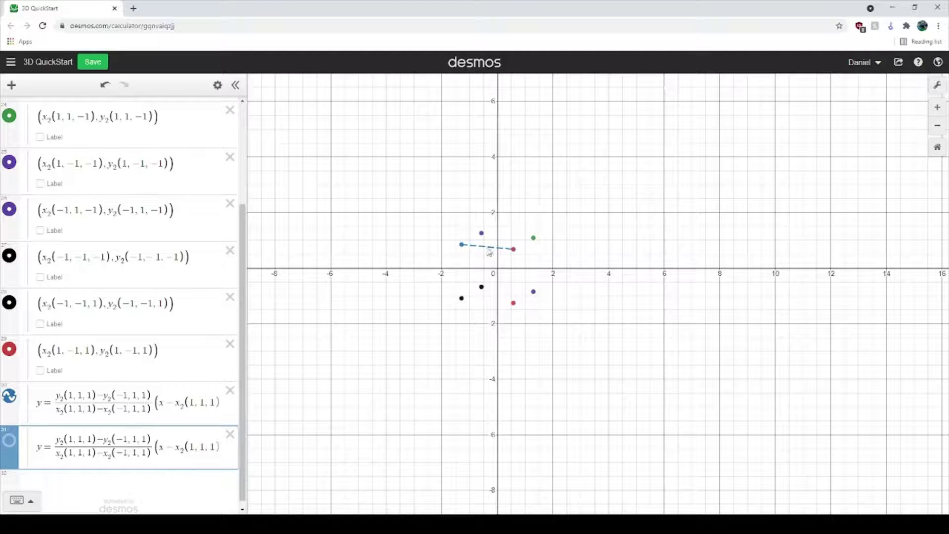
Inspect the coordinates of the (1,1,1), (1,-1,1) and (-1,1,1) corner points on the graph.
click(513, 249)
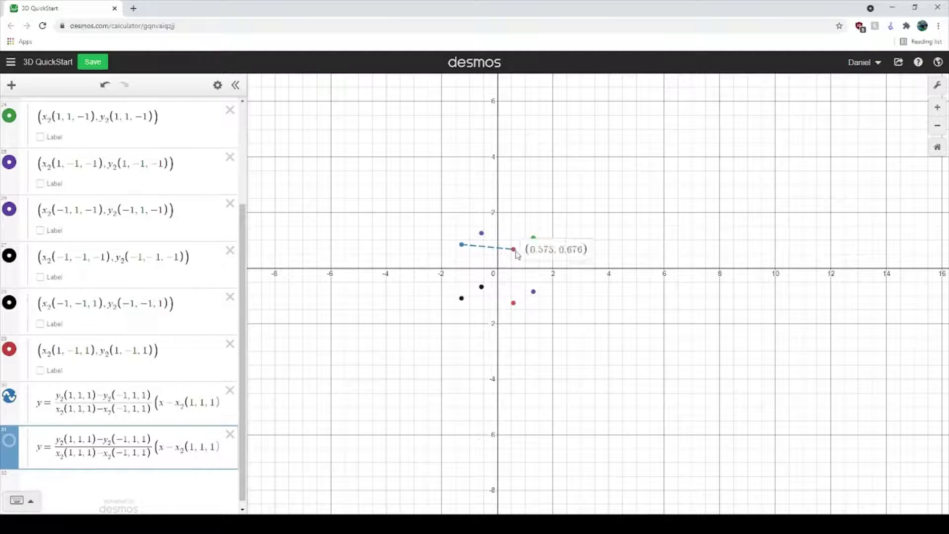
click(513, 303)
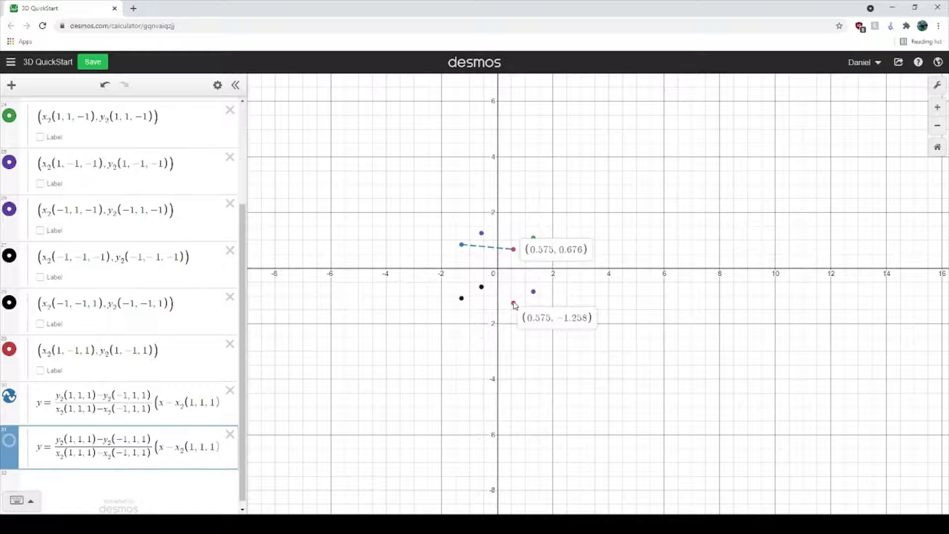
click(630, 450)
click(462, 245)
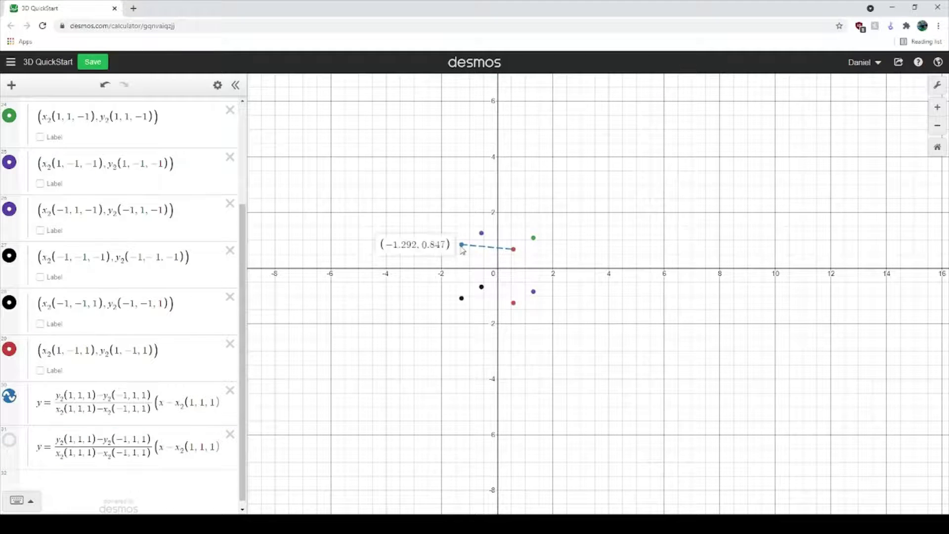
Examine which plotted corners belong to the (-1,1,1), (-1,-1,-1) and (-1,-1,1) point expressions.
click(461, 299)
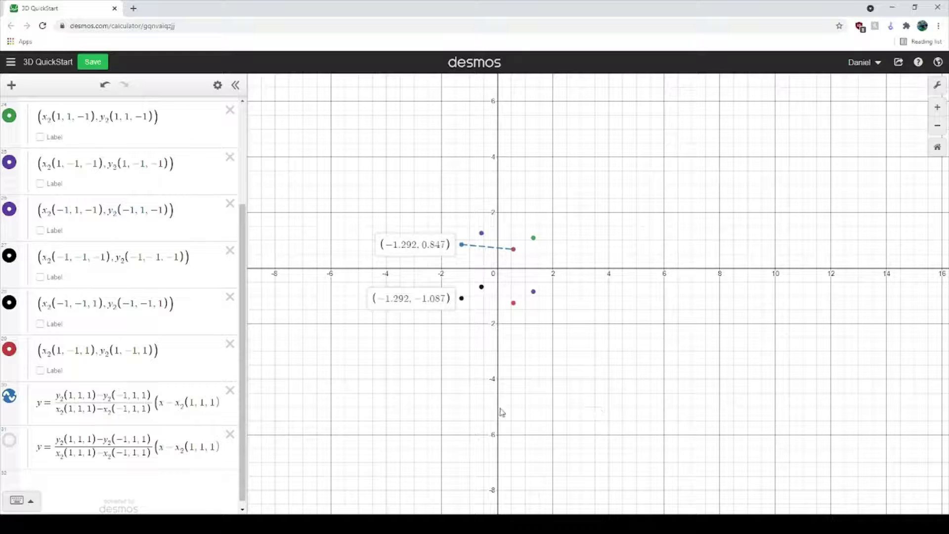
scroll(94, 340, up, 3)
scroll(94, 340, down, 2)
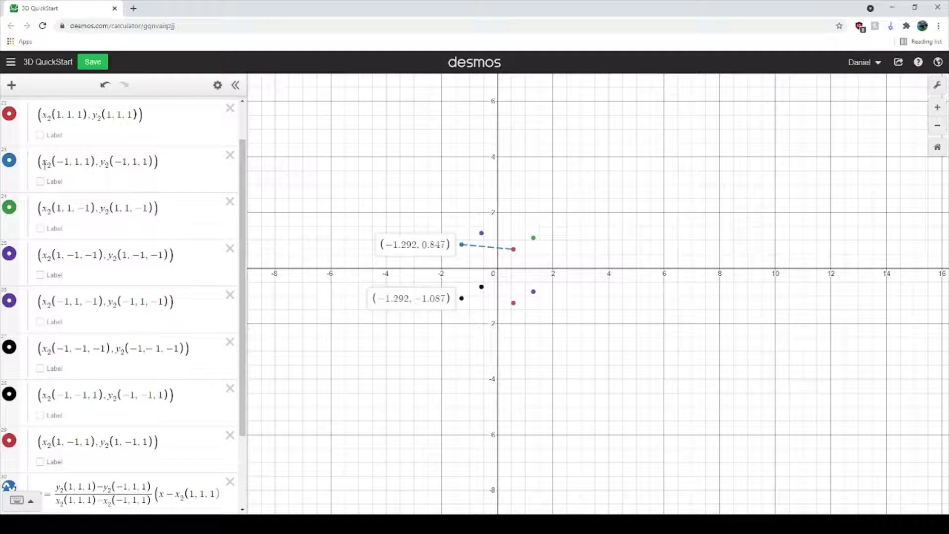
click(192, 176)
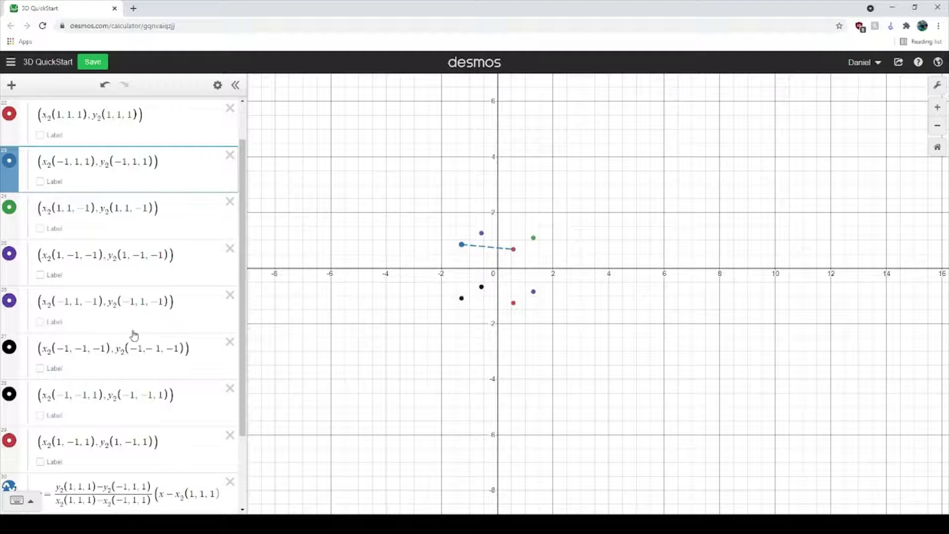
scroll(132, 334, down, 1)
click(203, 303)
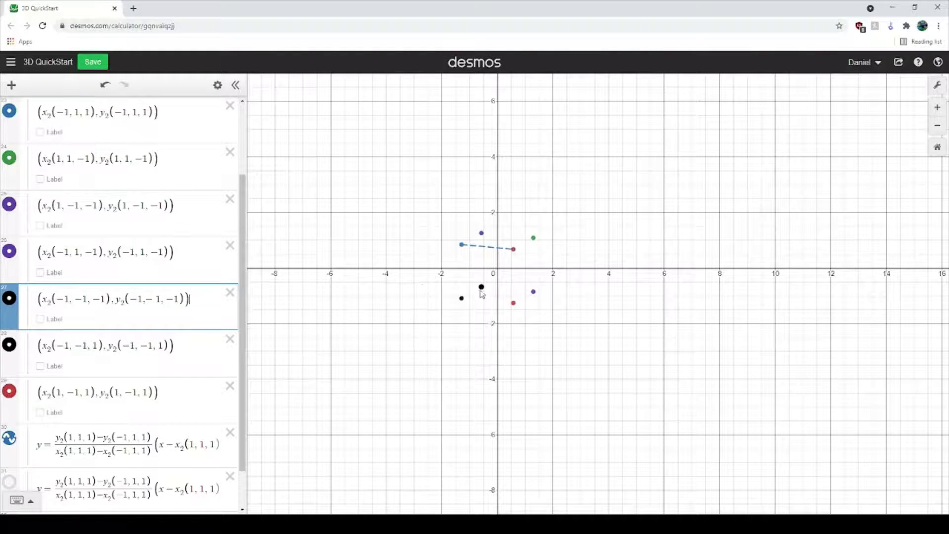
click(188, 351)
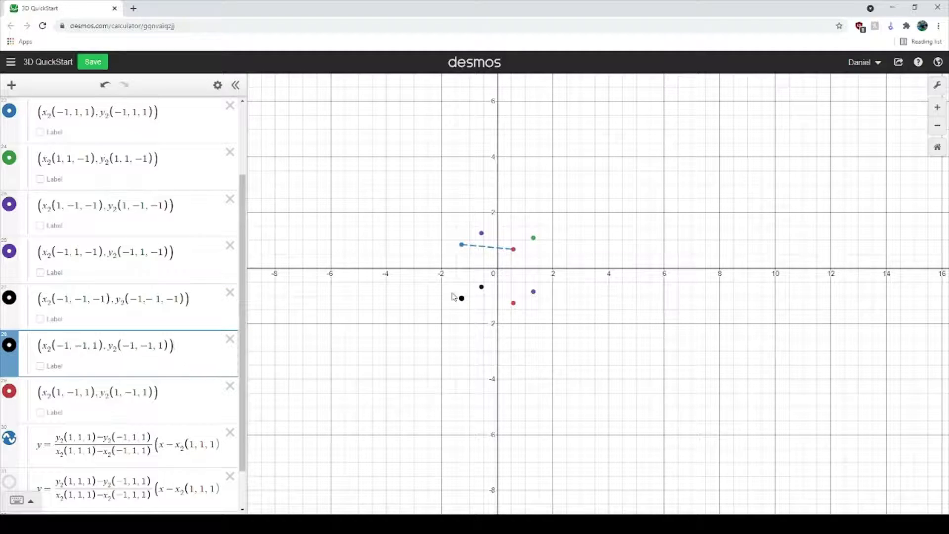
scroll(66, 352, up, 2)
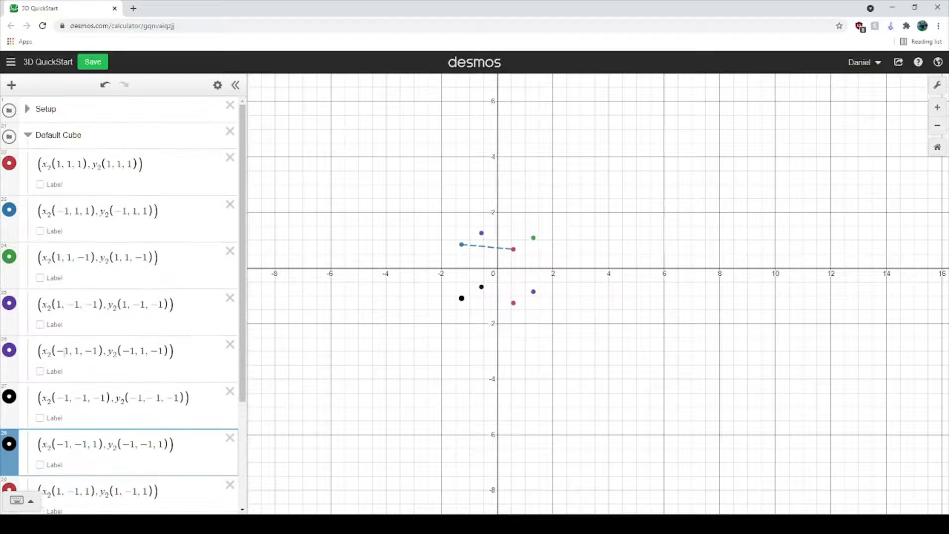
Show the duplicated line's graph and replace the first term of its slope numerator with y_2(-1,1,1).
drag(97, 212, 44, 212)
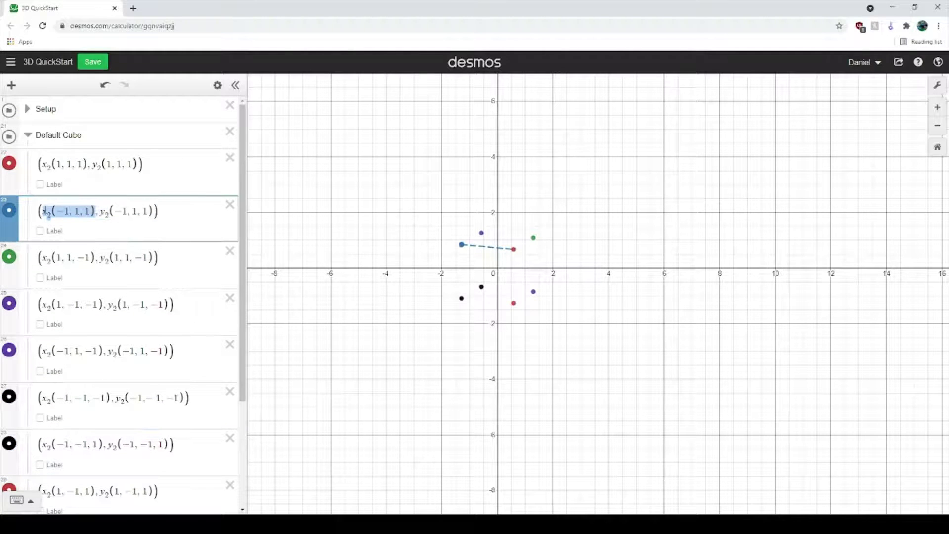
scroll(117, 318, down, 3)
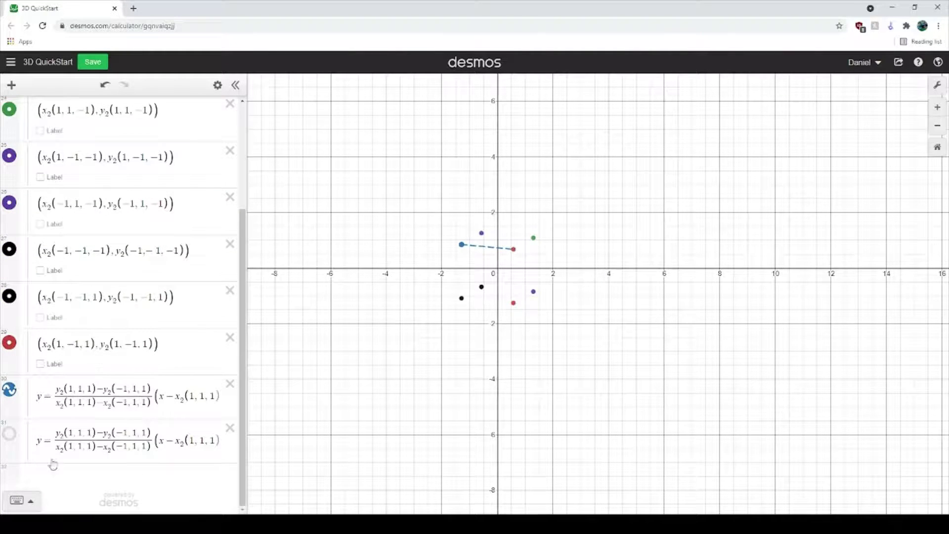
click(8, 434)
scroll(102, 232, up, 3)
click(103, 232)
drag(98, 212, 154, 212)
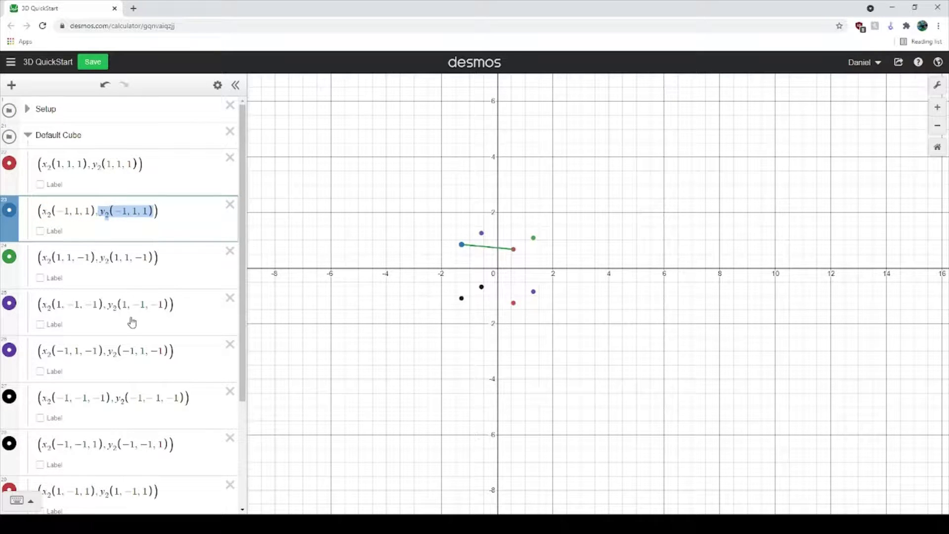
scroll(130, 324, down, 3)
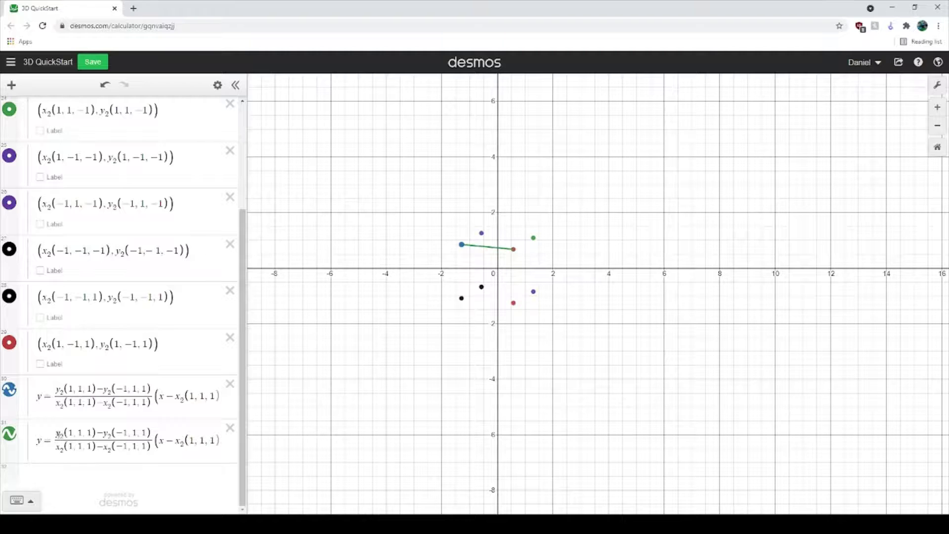
drag(56, 435, 97, 432)
text(y₂(−1,1,1))
Replace the second term of the duplicated equation's slope numerator with y_2(-1,-1,1), copied from that corner's point expression.
scroll(144, 439, up, 2)
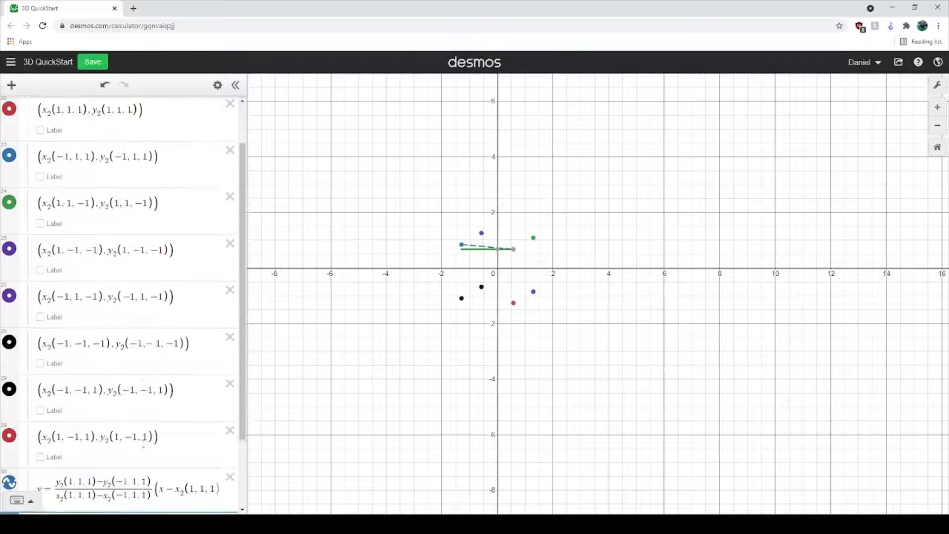
scroll(144, 440, up, 1)
scroll(92, 375, down, 2)
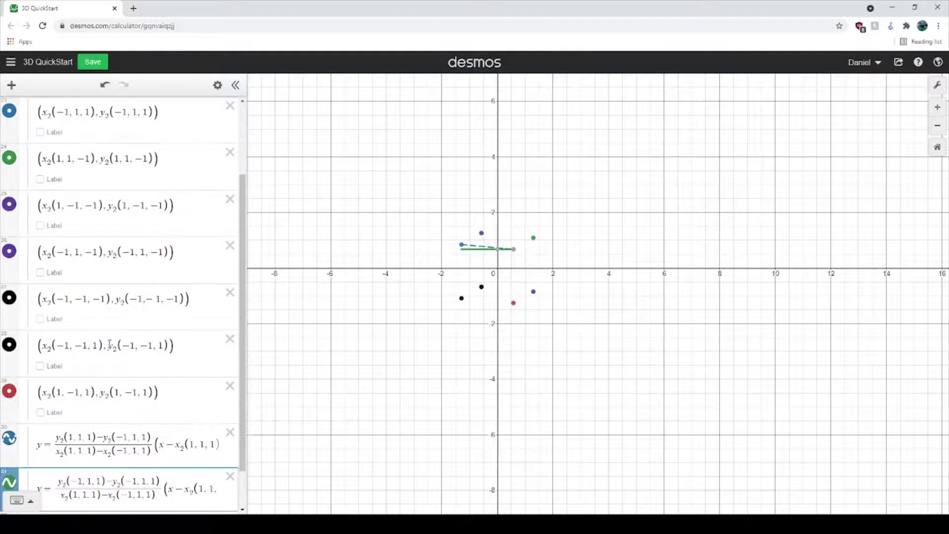
drag(109, 345, 168, 346)
key(ctrl+c)
scroll(131, 413, down, 1)
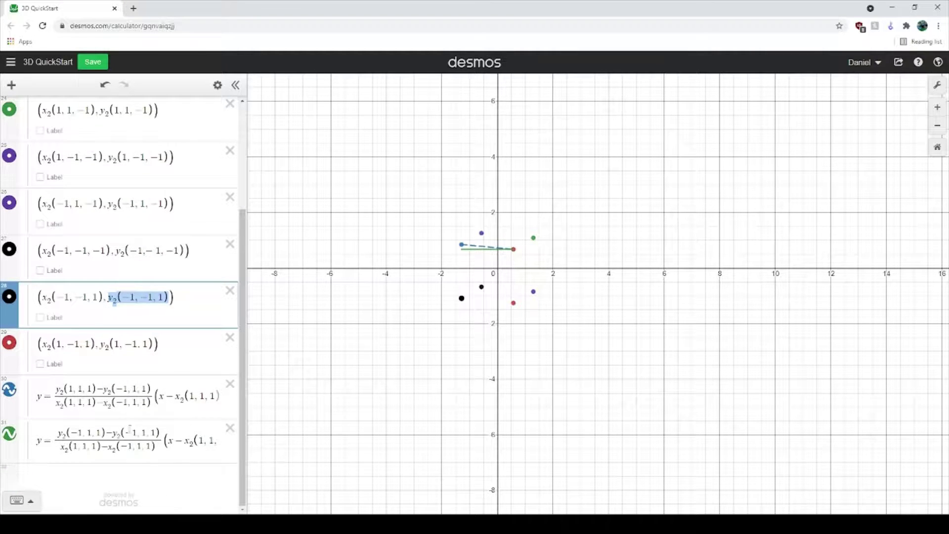
drag(113, 434, 156, 432)
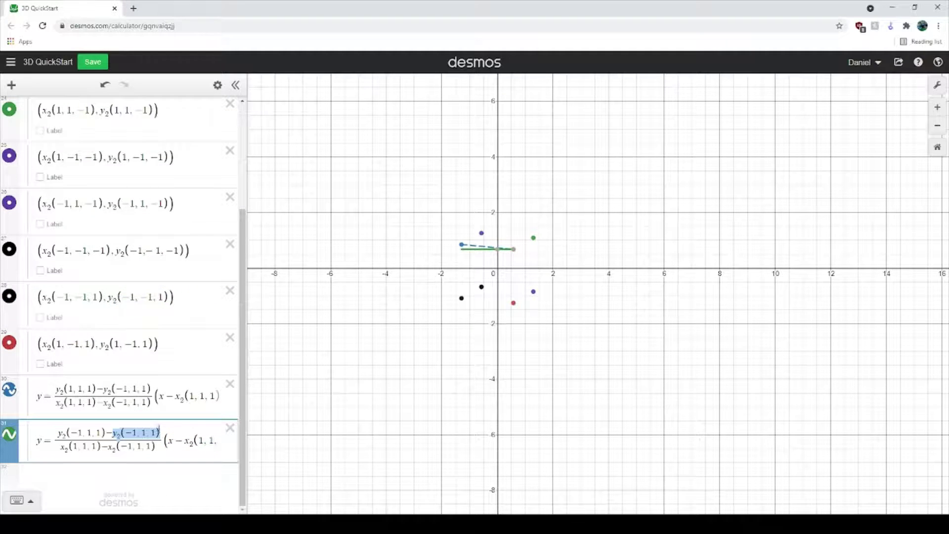
key(ctrl+v)
Replace the first term of the duplicated equation's slope denominator with x_2(-1,1,1), copied from that corner's point expression.
scroll(131, 435, up, 5)
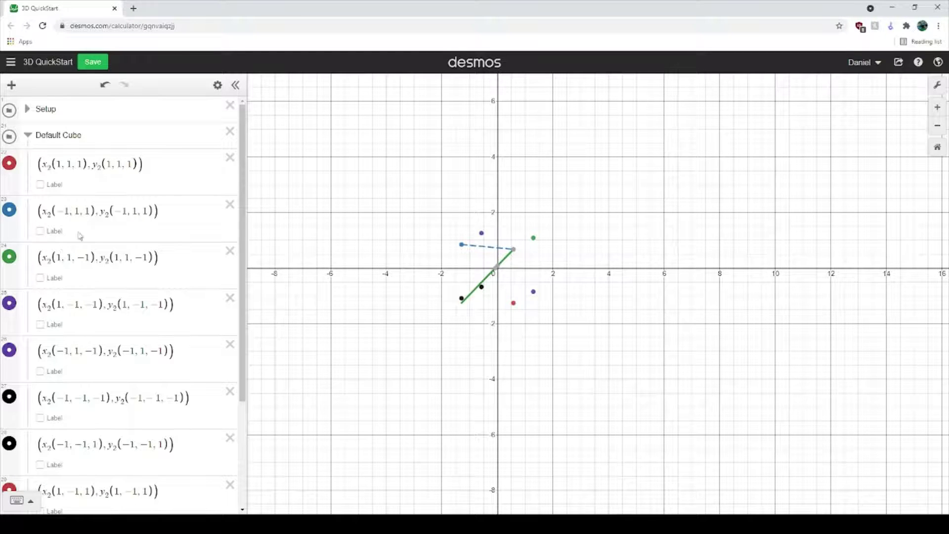
click(40, 208)
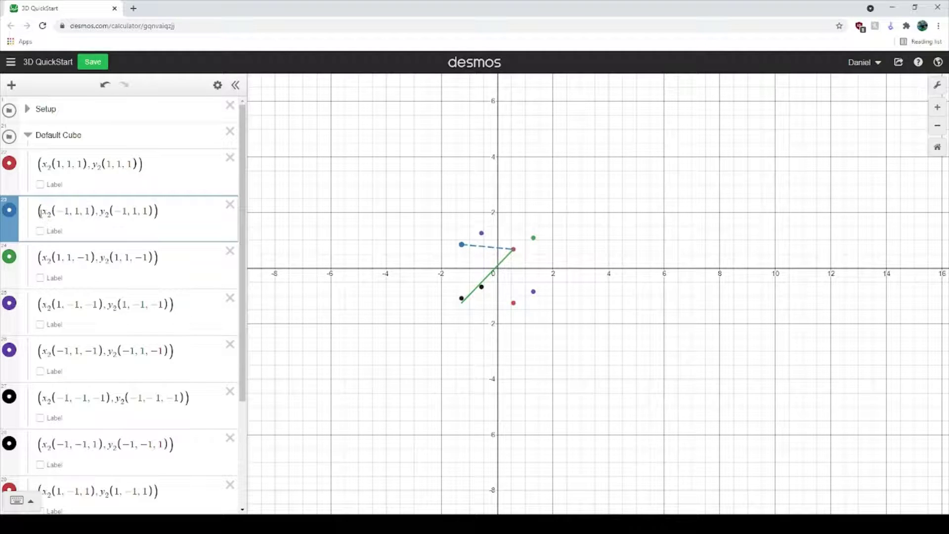
drag(43, 213, 97, 212)
key(ctrl+c)
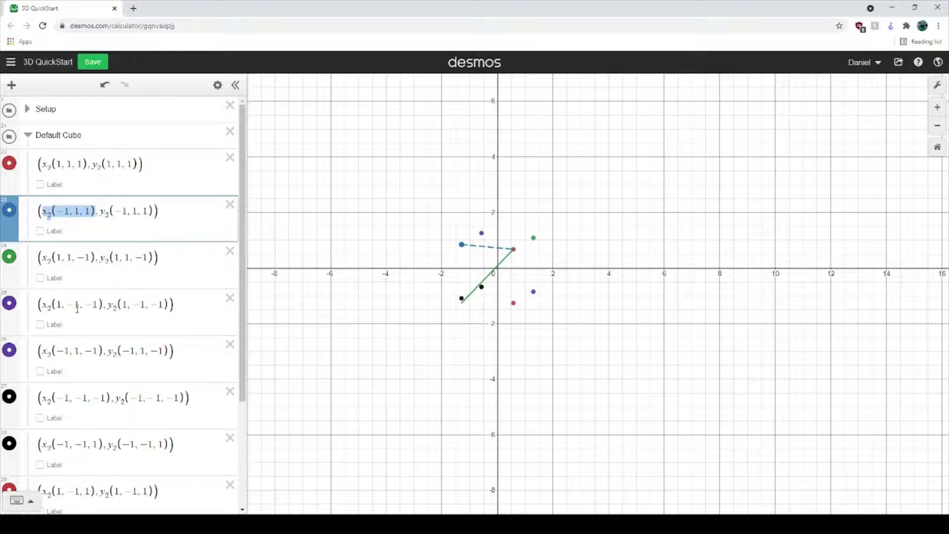
scroll(78, 308, down, 5)
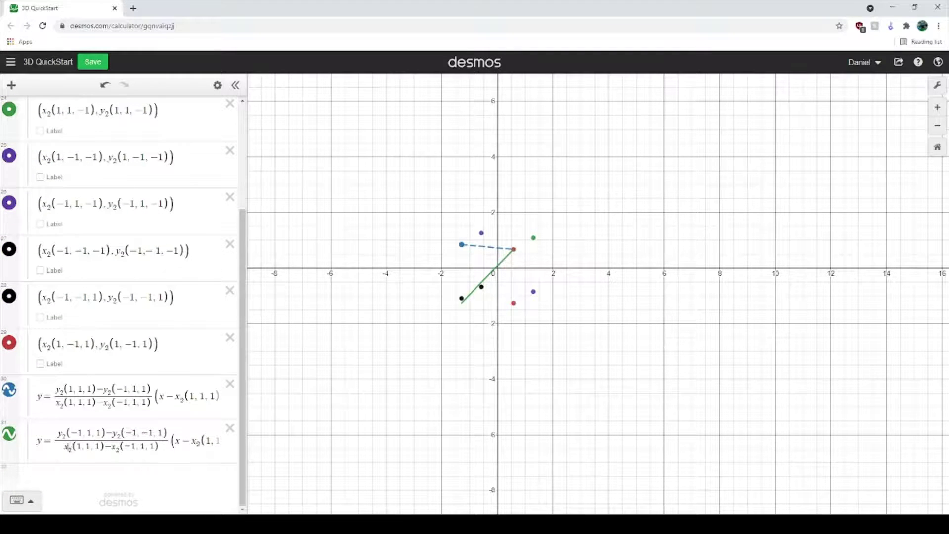
drag(68, 447, 90, 448)
key(ctrl+v)
Replace the second term of the slope denominator with x_2(-1,-1,1), copied from that corner's point expression.
scroll(94, 443, up, 3)
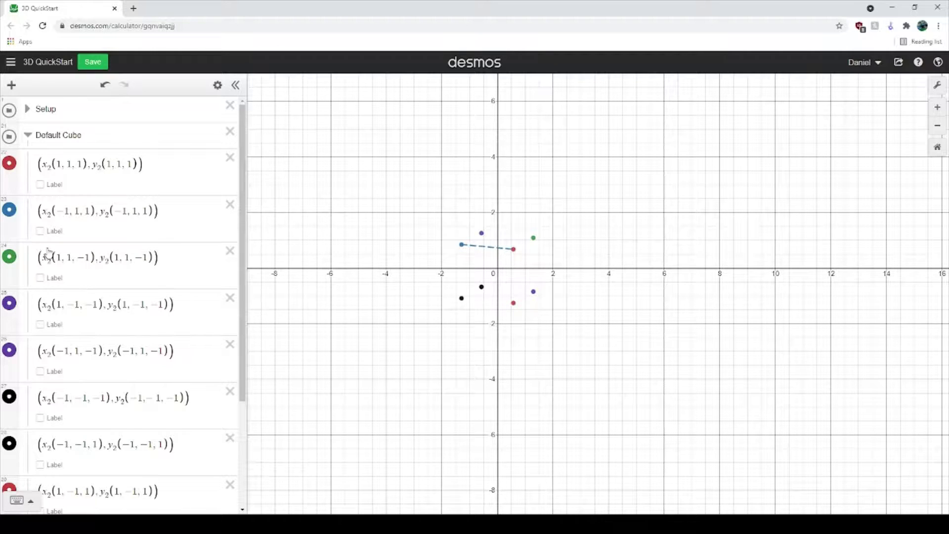
scroll(73, 393, down, 3)
drag(43, 296, 103, 297)
key(ctrl+c)
drag(114, 447, 265, 447)
key(ctrl+v)
Replace x_2(1,1,1) in the duplicated equation's (x − x_2) factor with x_2(-1,-1,1).
click(131, 442)
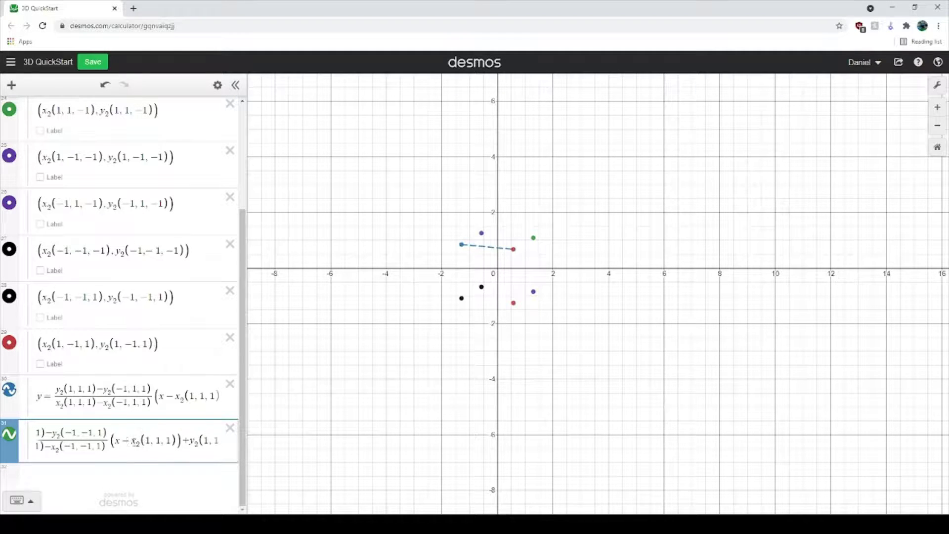
drag(132, 442, 179, 442)
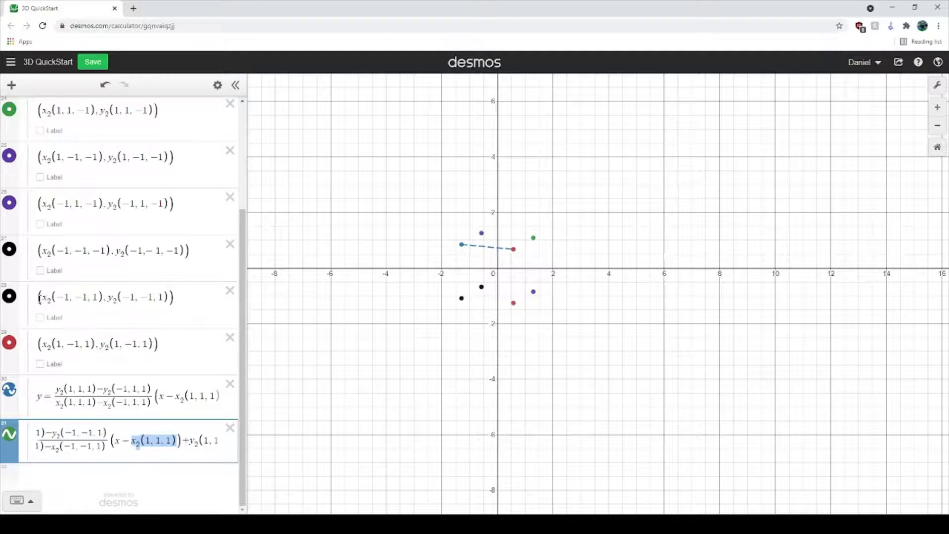
drag(42, 298, 106, 300)
key(ctrl+c)
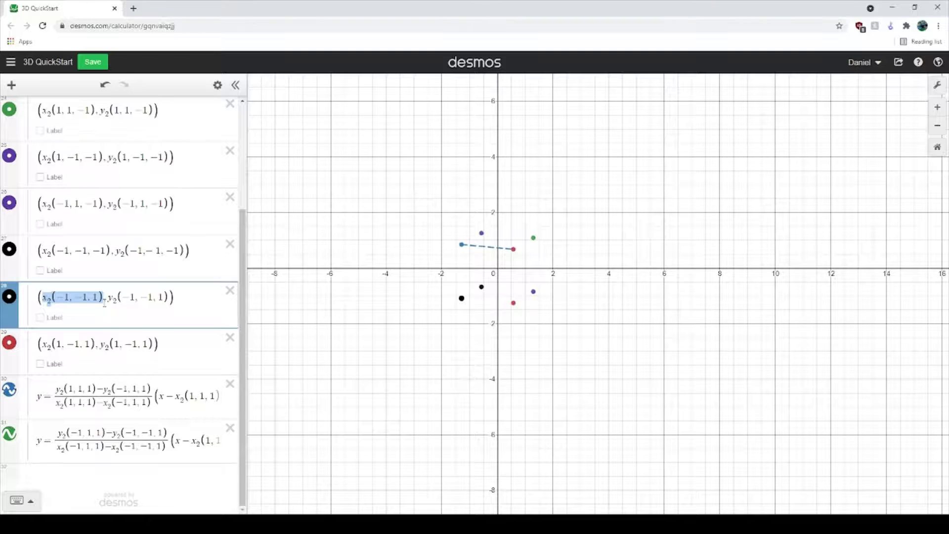
drag(42, 298, 89, 304)
drag(159, 438, 288, 441)
click(122, 439)
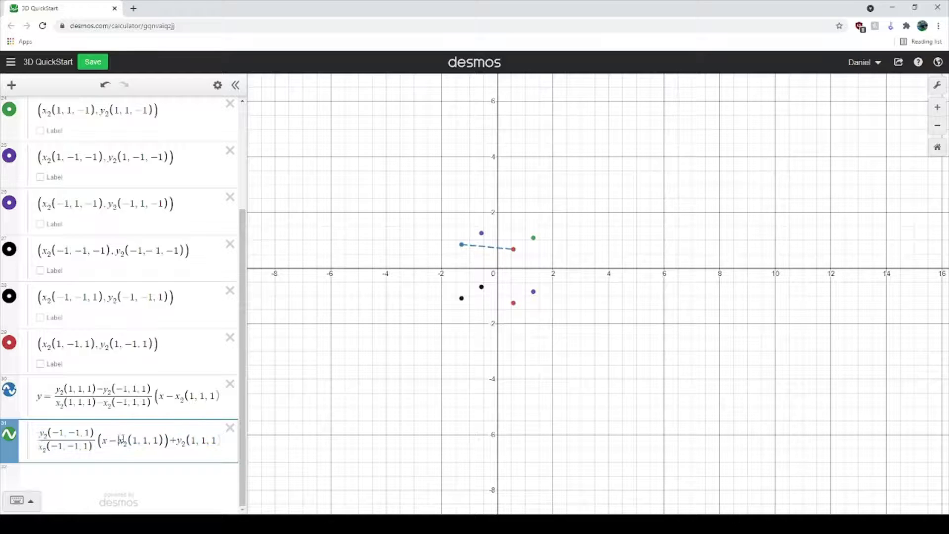
drag(121, 440, 161, 439)
key(ctrl+v)
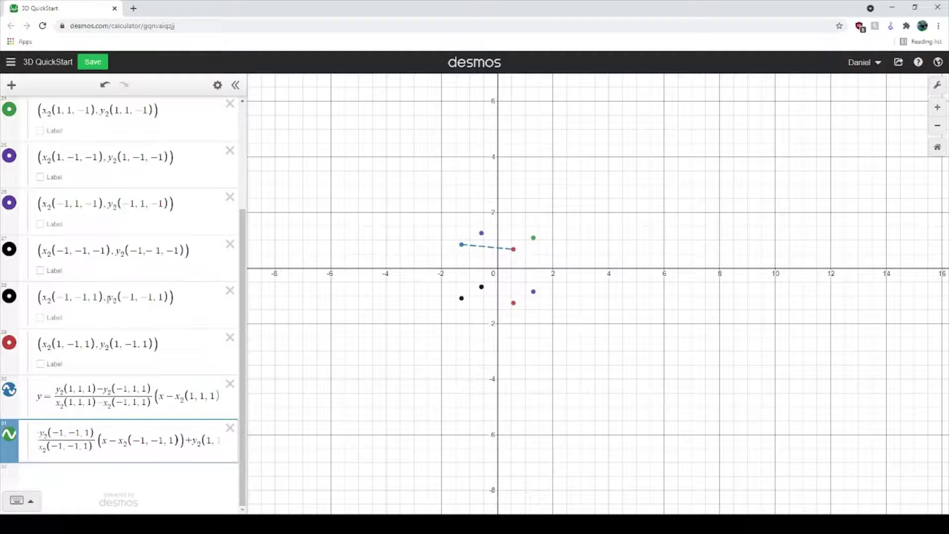
Replace the y_2(1,1,1) term added before the duplicated equation's restriction with y_2(-1,-1,1).
drag(107, 298, 168, 297)
key(ctrl+c)
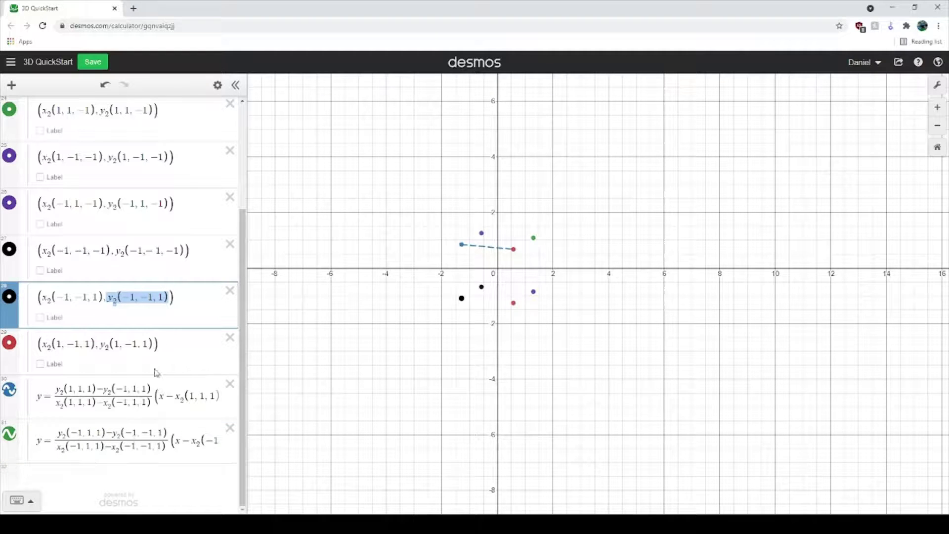
drag(139, 446, 388, 446)
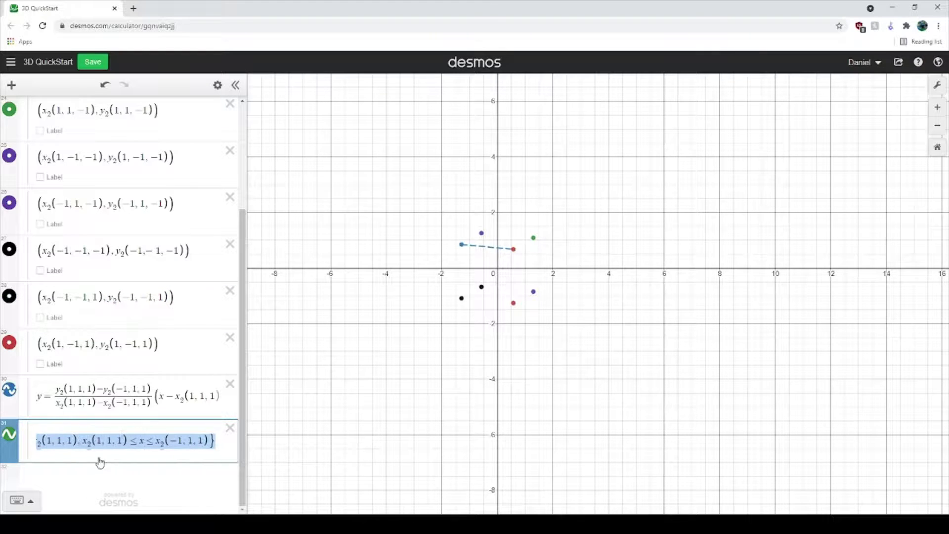
click(77, 441)
drag(78, 441, 23, 438)
drag(151, 441, 91, 440)
click(58, 436)
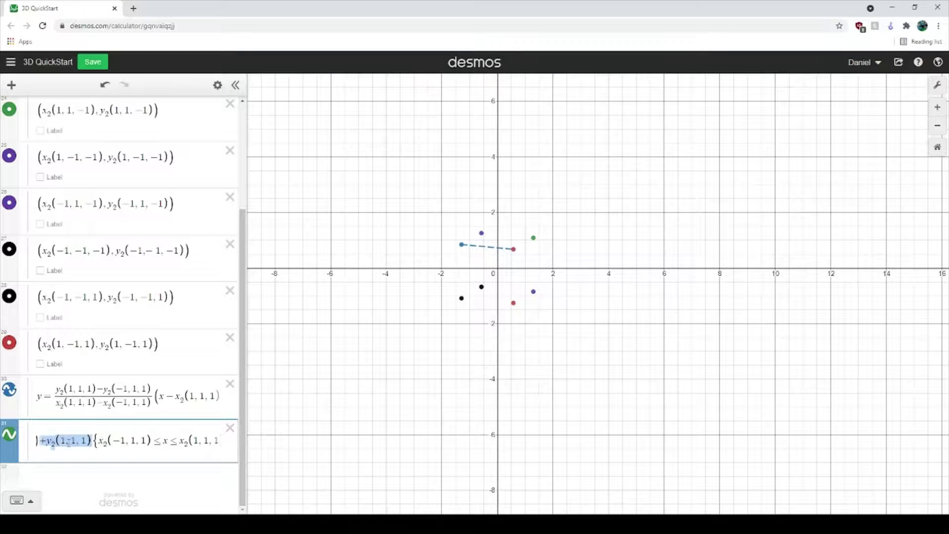
click(68, 440)
double_click(52, 440)
key(ctrl+v)
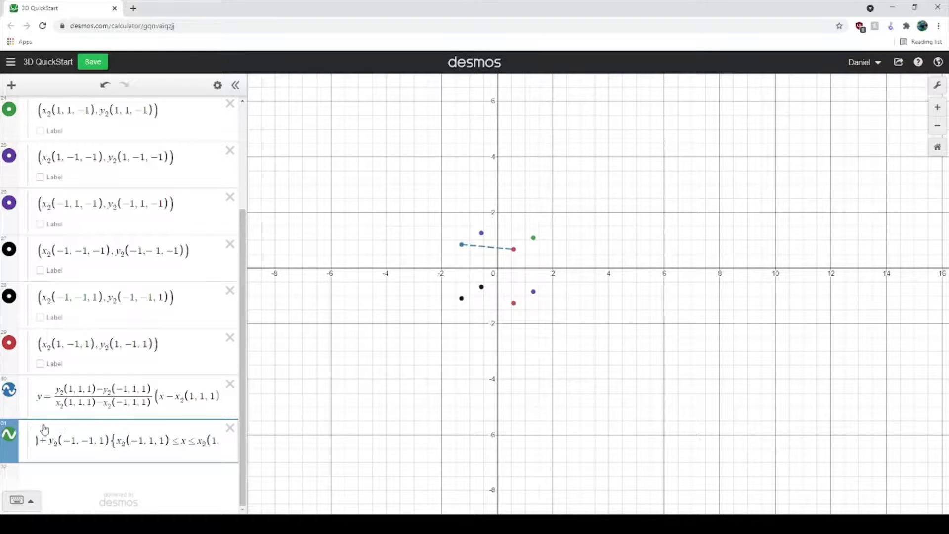
Delete the whole x-range restriction from the end of the duplicated line equation.
scroll(47, 433, up, 3)
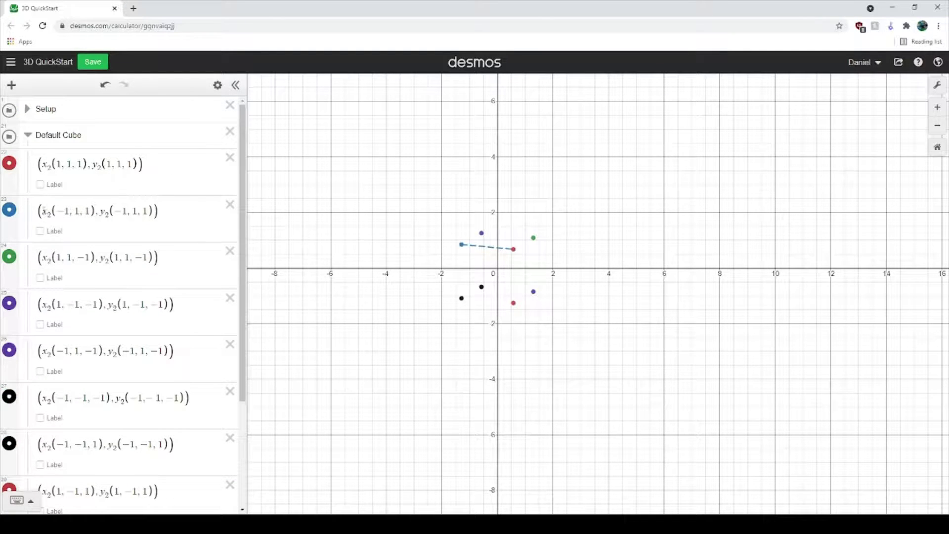
drag(43, 211, 87, 212)
scroll(85, 396, down, 3)
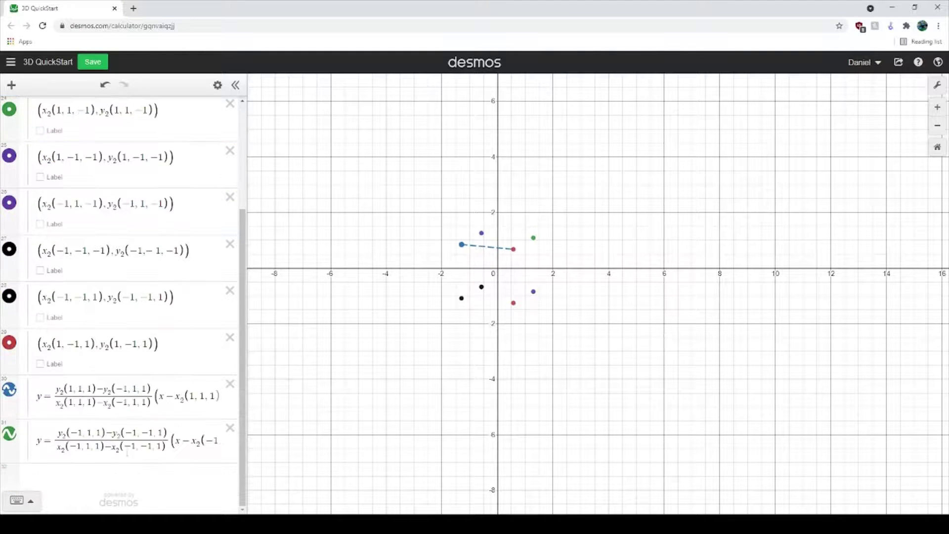
drag(146, 440, 381, 460)
click(82, 447)
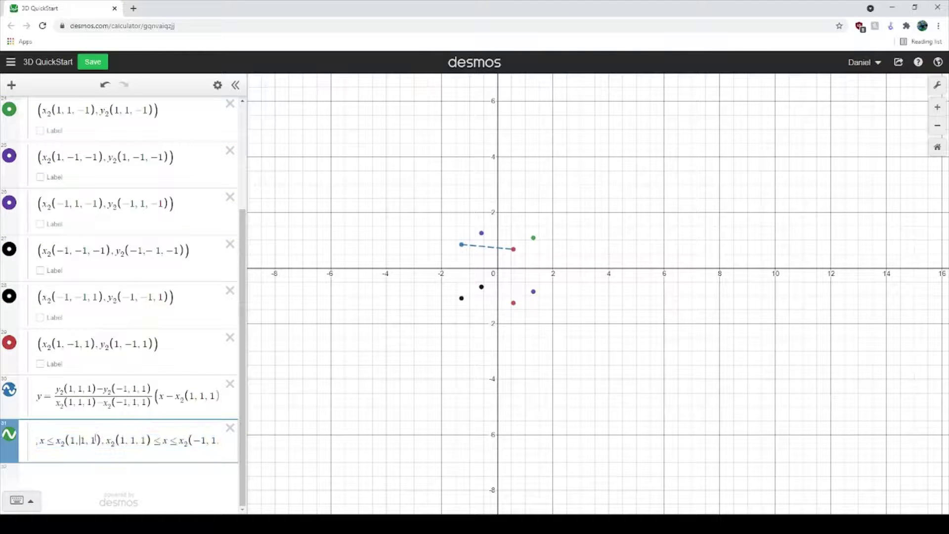
drag(64, 441, 366, 457)
key(BackSpace)
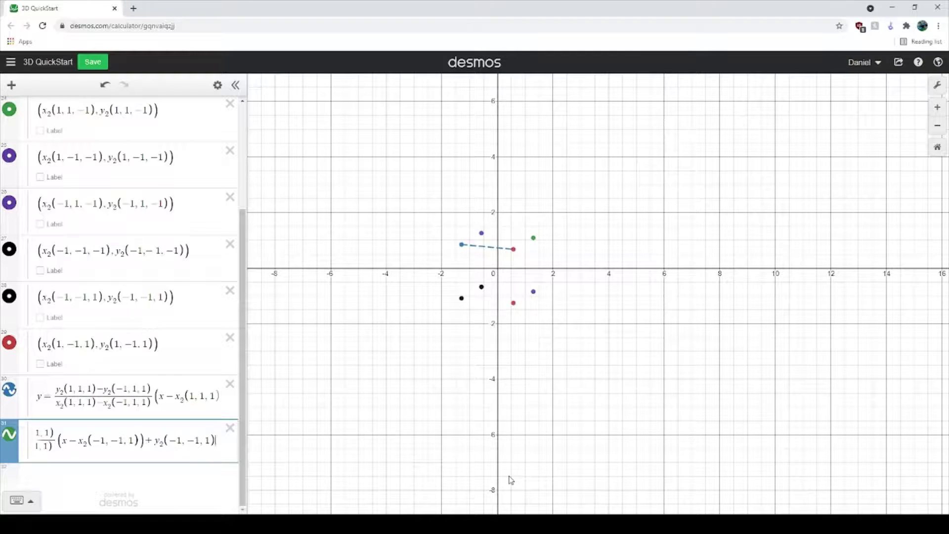
Review the slope fraction and point terms of the second line equation.
drag(69, 441, 50, 454)
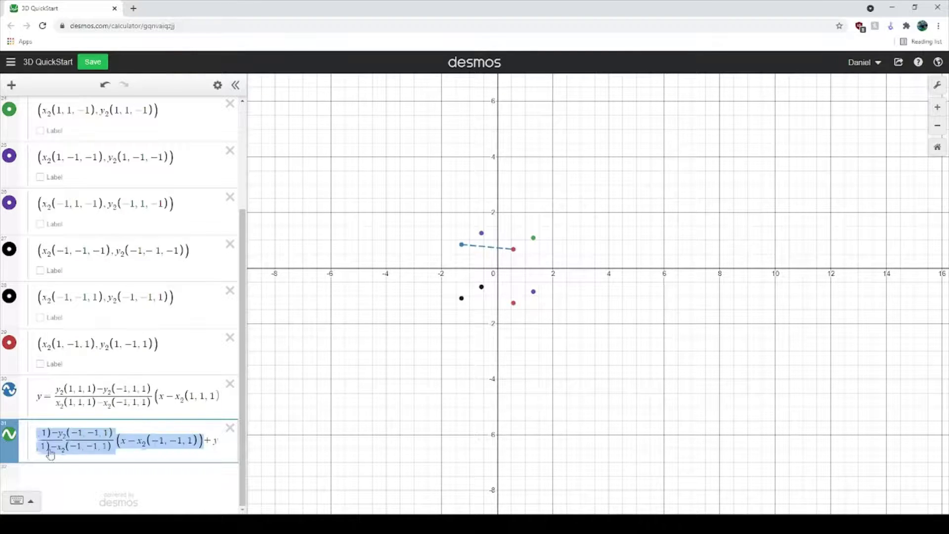
click(142, 446)
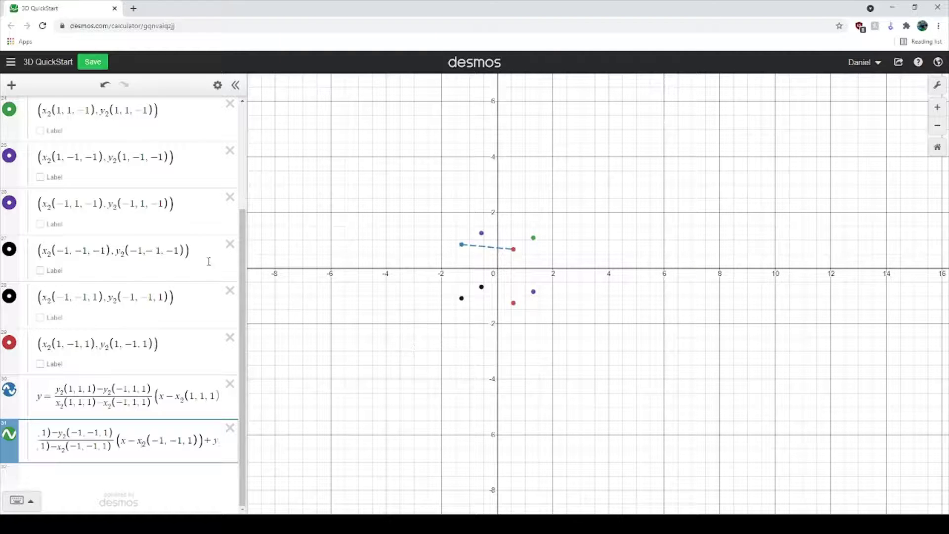
scroll(90, 324, up, 3)
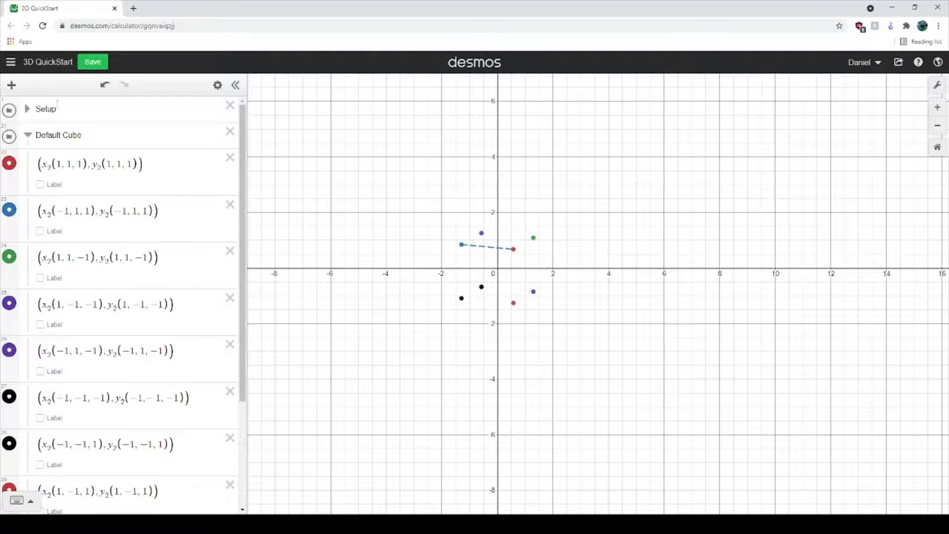
Set the θ_z rotation value in the Setup folder to 5.
click(27, 108)
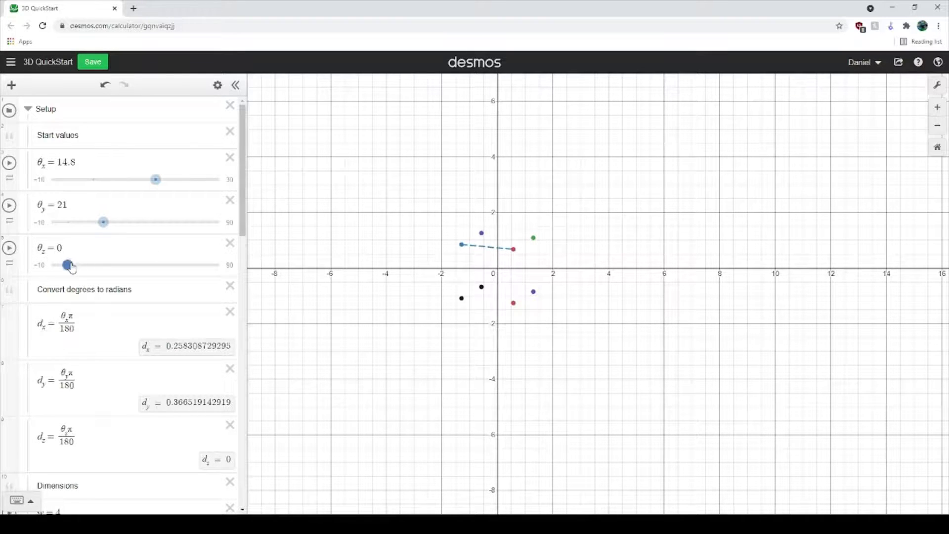
drag(67, 265, 79, 267)
scroll(173, 465, down, 15)
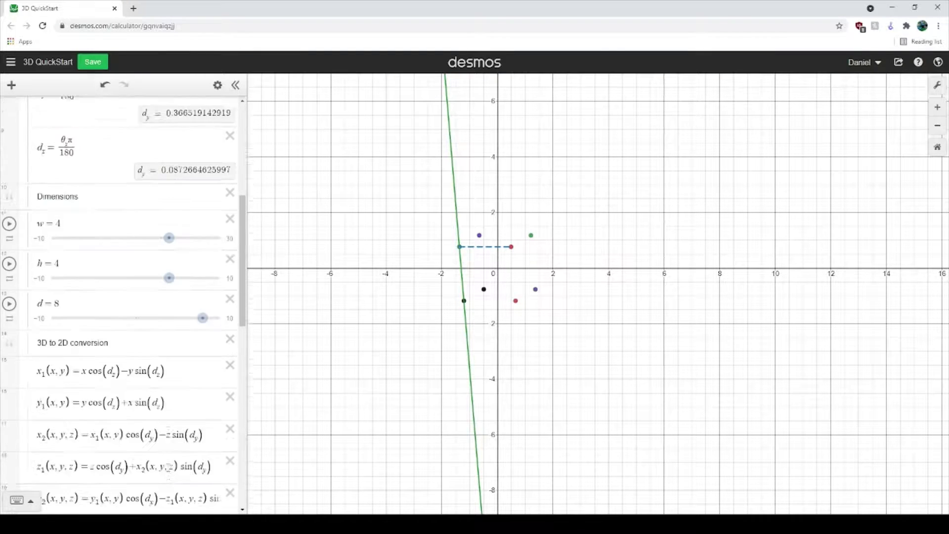
scroll(114, 448, down, 1)
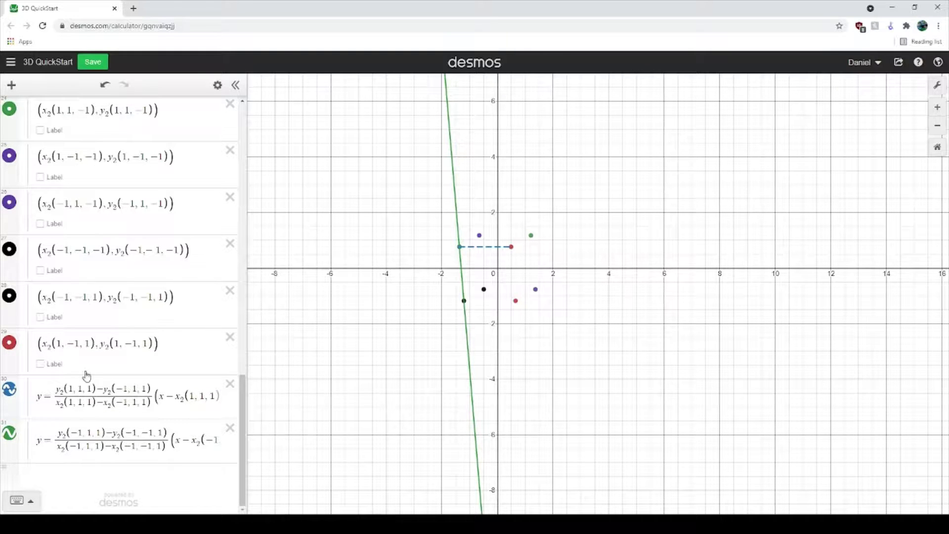
Copy the x_2(-1,1,1) term from the second corner point for use in the second line equation.
drag(71, 437, 436, 461)
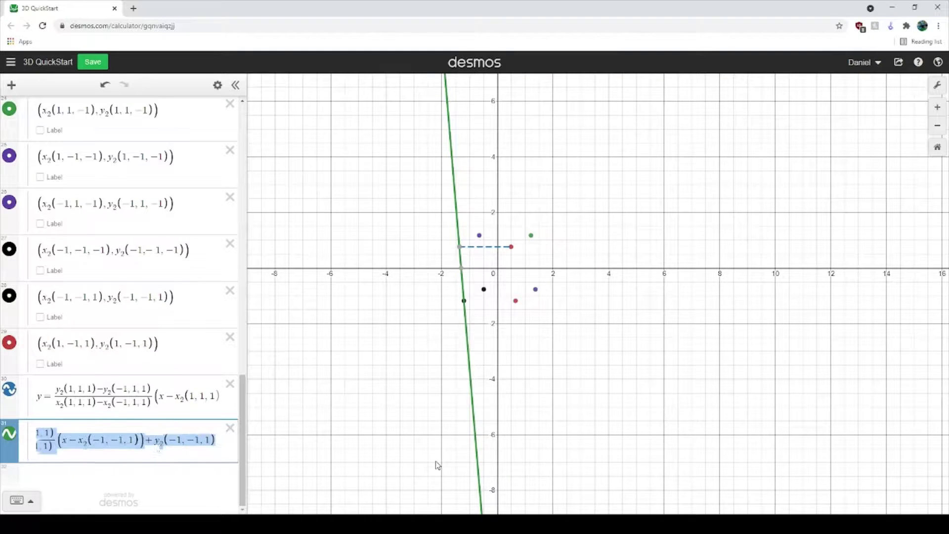
click(221, 444)
scroll(62, 367, up, 5)
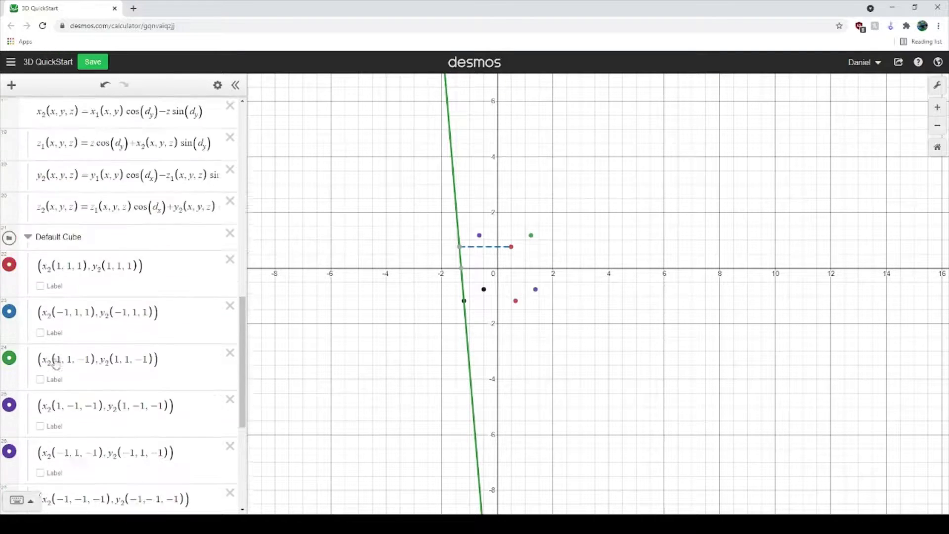
scroll(89, 346, down, 1)
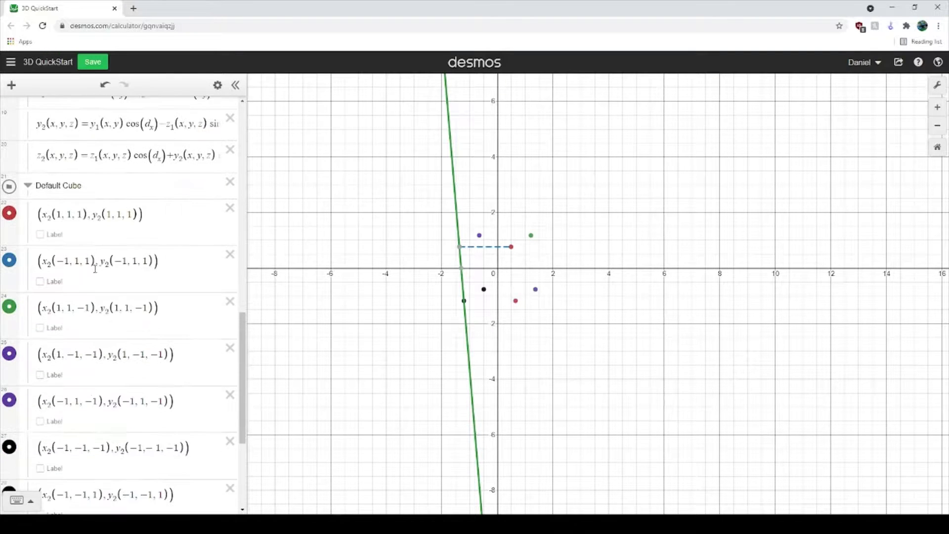
drag(95, 261, 38, 262)
drag(96, 261, 45, 261)
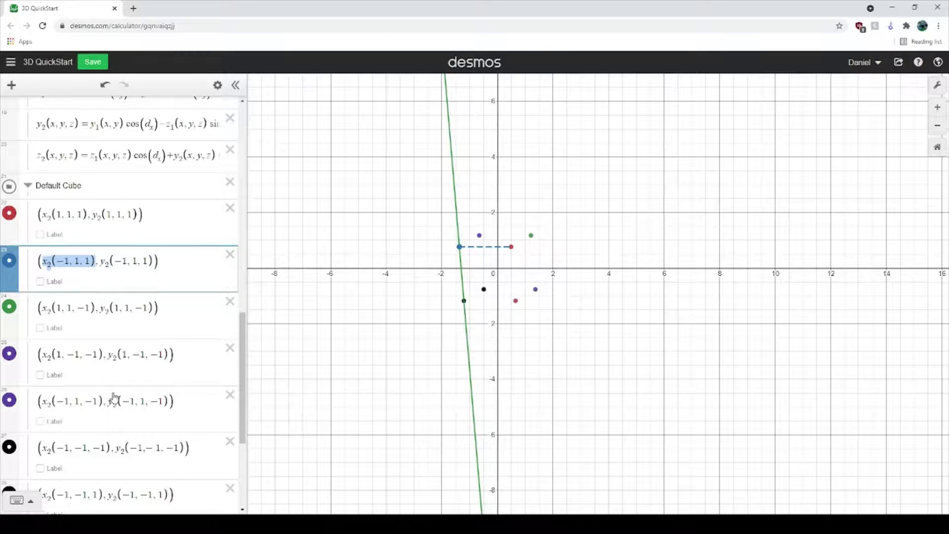
scroll(112, 400, down, 4)
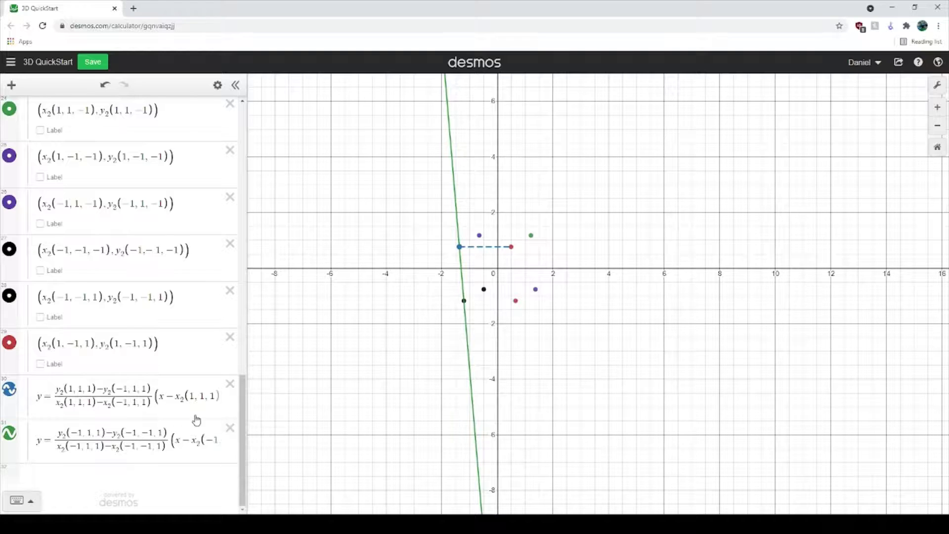
Append a restriction to the second line equation with the condition x_2(-1,1,1) ≤ x ≤ x_2(-1,-1,1).
drag(152, 431, 267, 467)
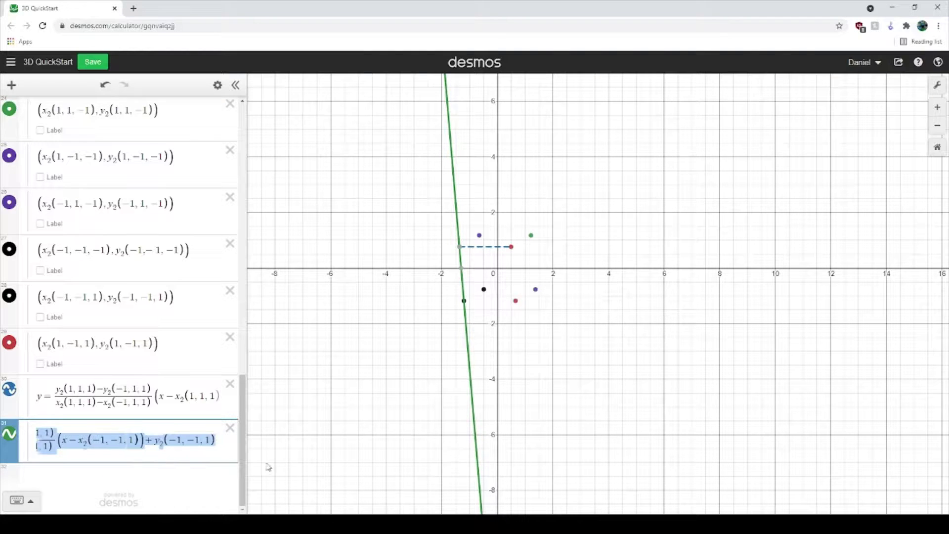
click(215, 444)
text({x_2(-1,1,1)<)
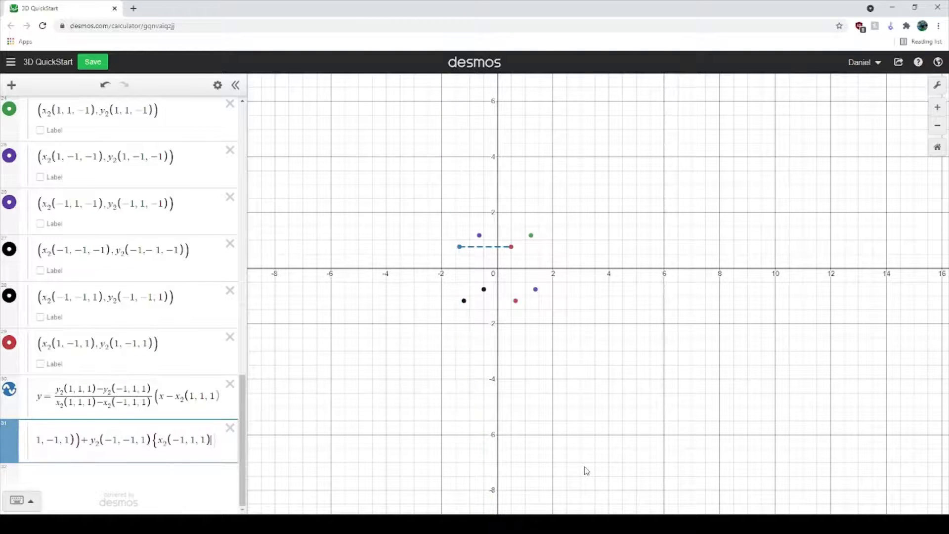
text(=x<=x_2(-1,1,1)
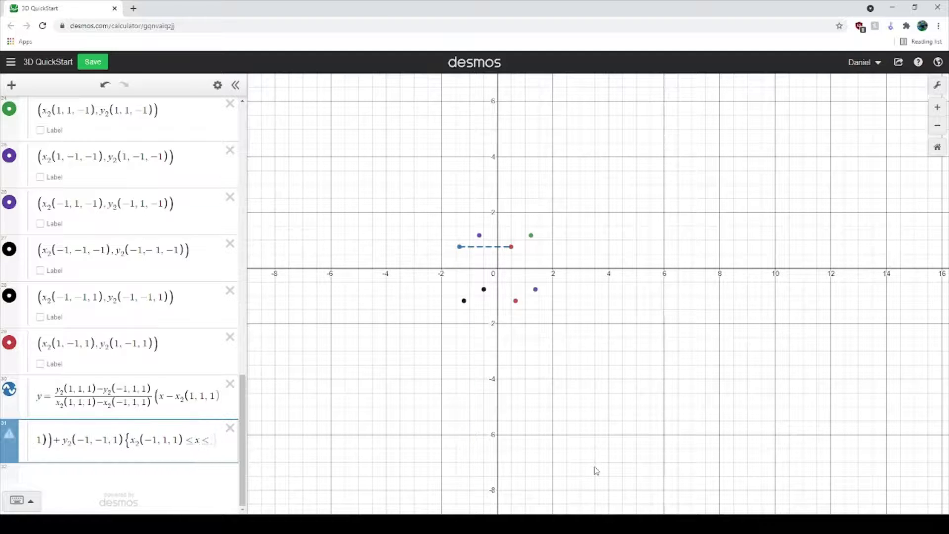
text(-)
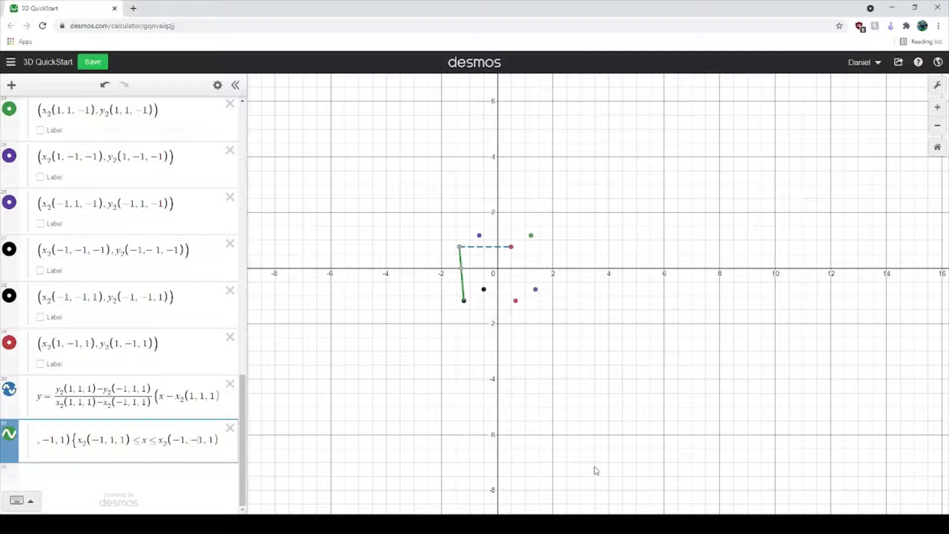
key(Right)
key(Right)
key(Right)
key(Right)
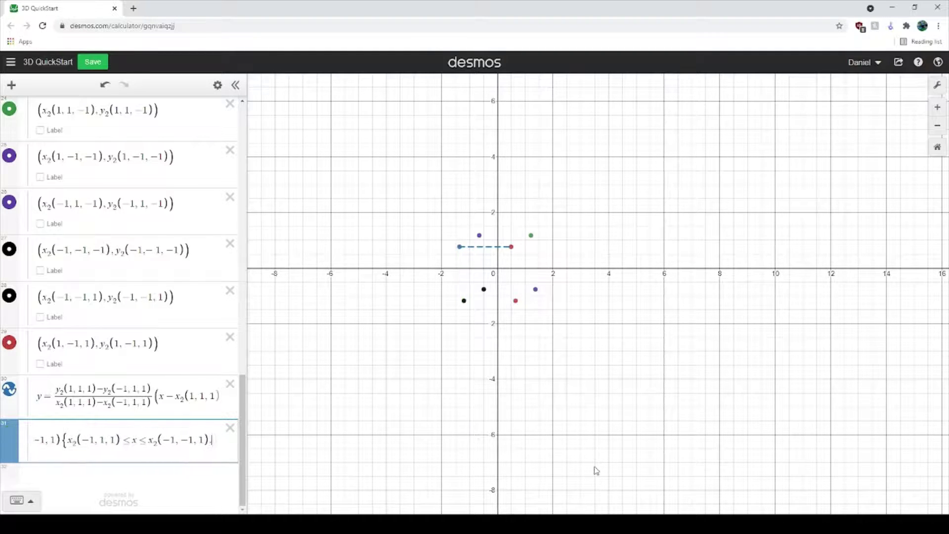
Start a second condition inside the same restriction with x_2(-1,-1,1) as its lower bound.
text(,x_2(-1,1,1)
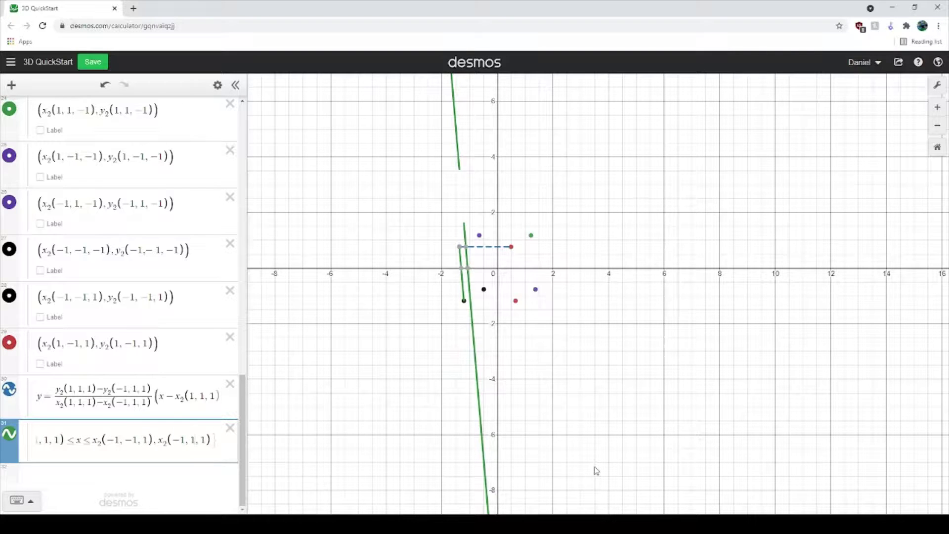
text(-)
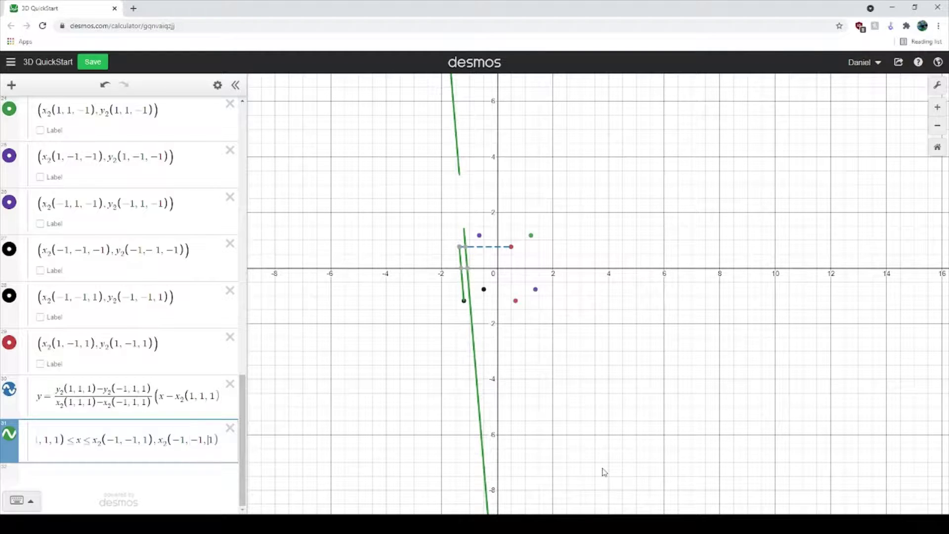
key(Right)
text(<=x<=x_2(-1,1,1))
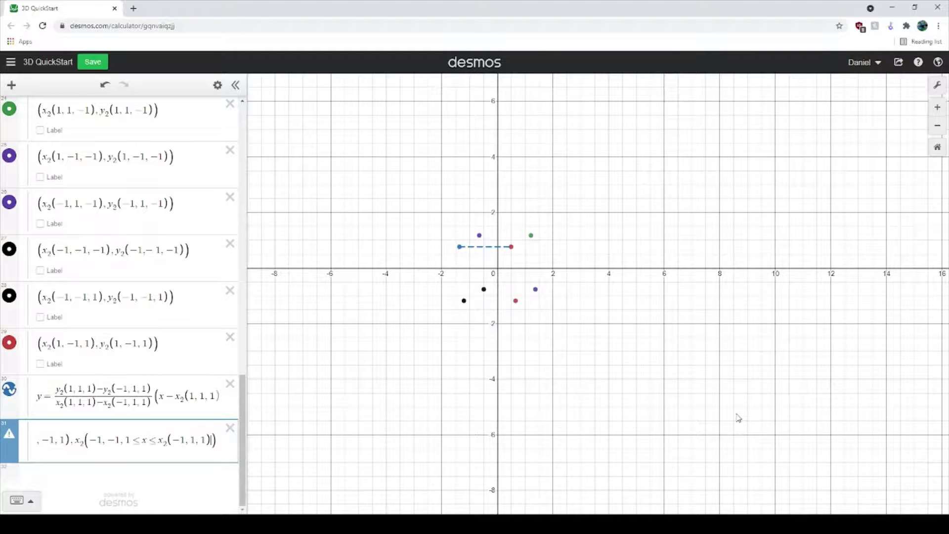
key(ctrl+z)
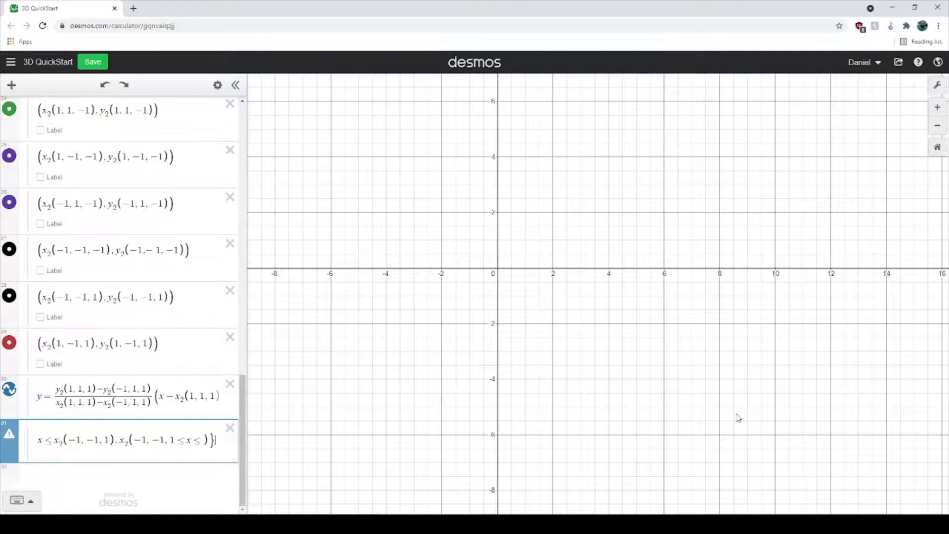
key(ctrl+z)
key(ctrl+z)
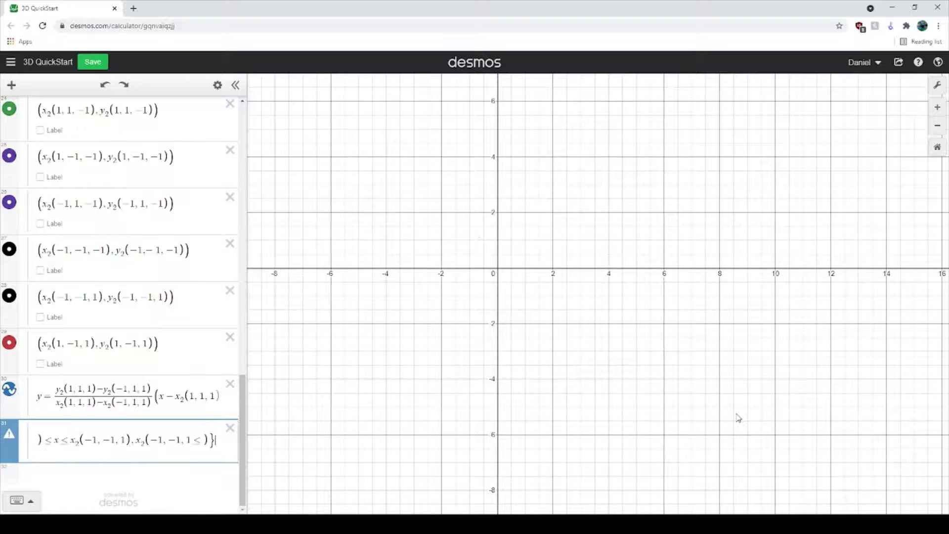
key(ctrl+z)
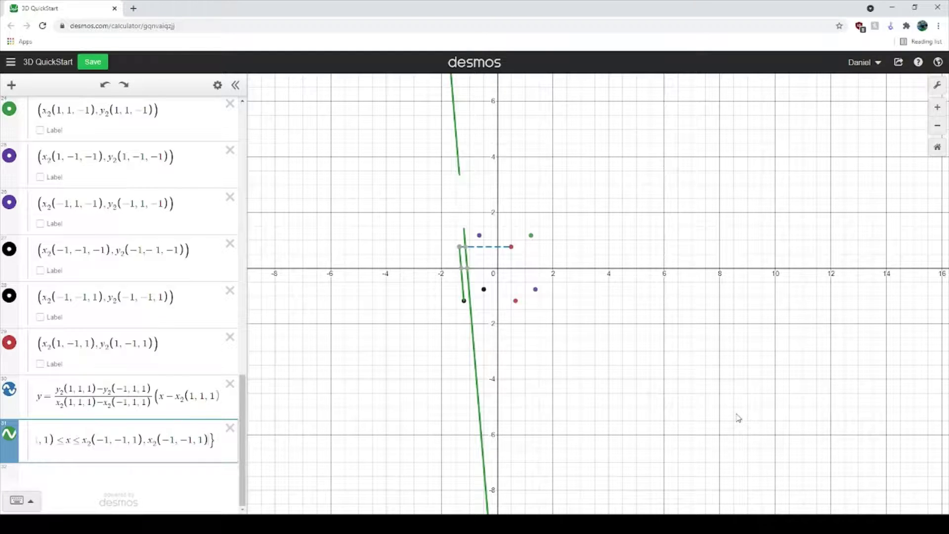
Complete the second restriction condition with ≤ x ≤ x_2(-1,1,1) after its lower bound.
key(ctrl+y)
key(ctrl+y)
key(ctrl+y)
key(ctrl+y)
key(ctrl+y)
key(ctrl+y)
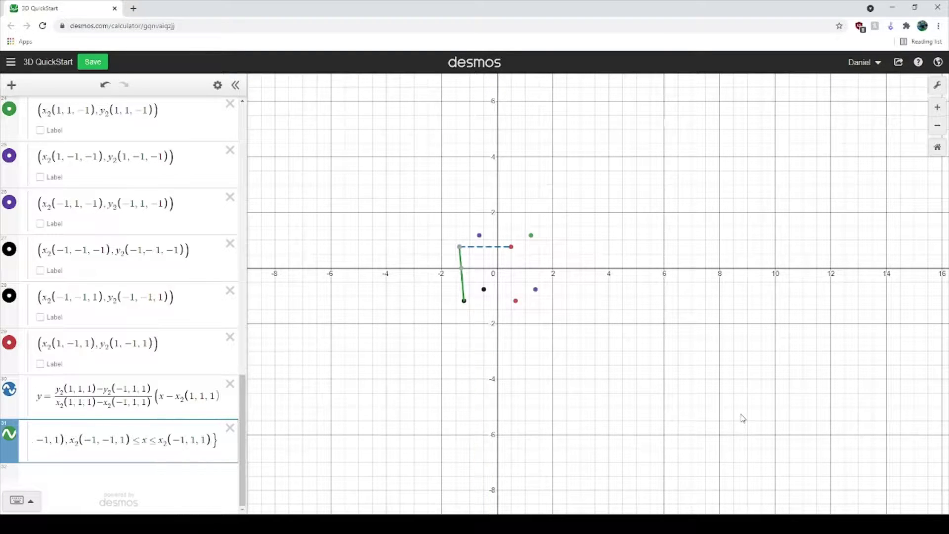
Change the line style of the second line equation to dashed.
click(218, 85)
click(9, 432)
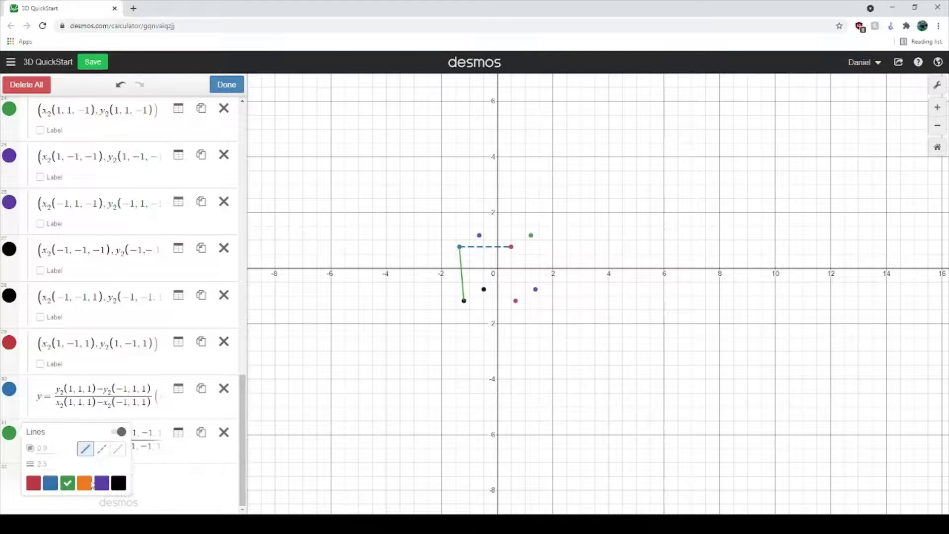
click(104, 451)
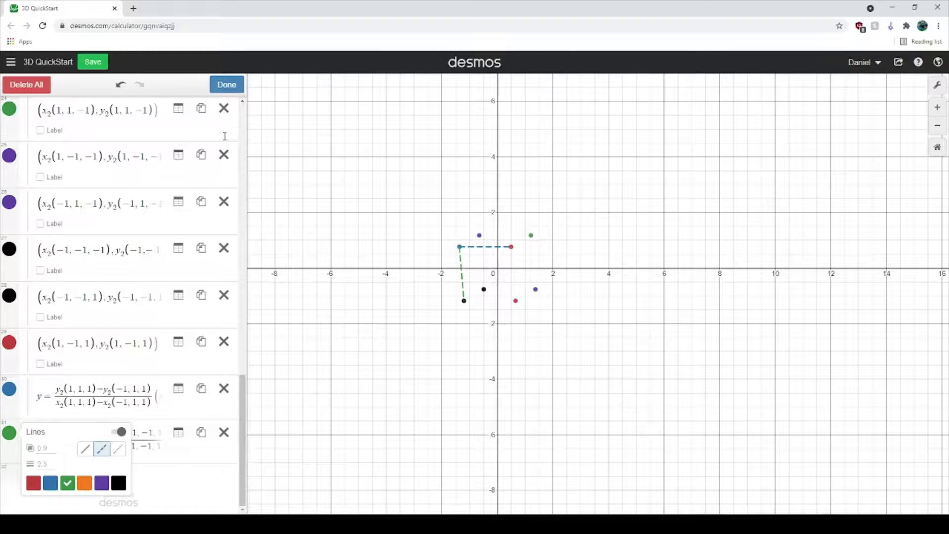
click(226, 85)
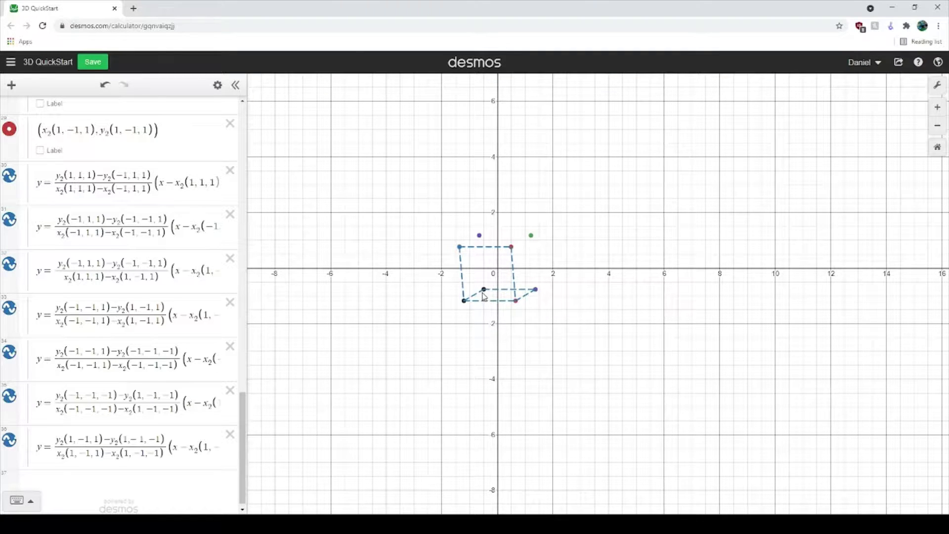
Duplicate the equation of the edge from (-1,-1,1) to (-1,-1,-1) into a new expression at the end of the list.
scroll(87, 405, up, 6)
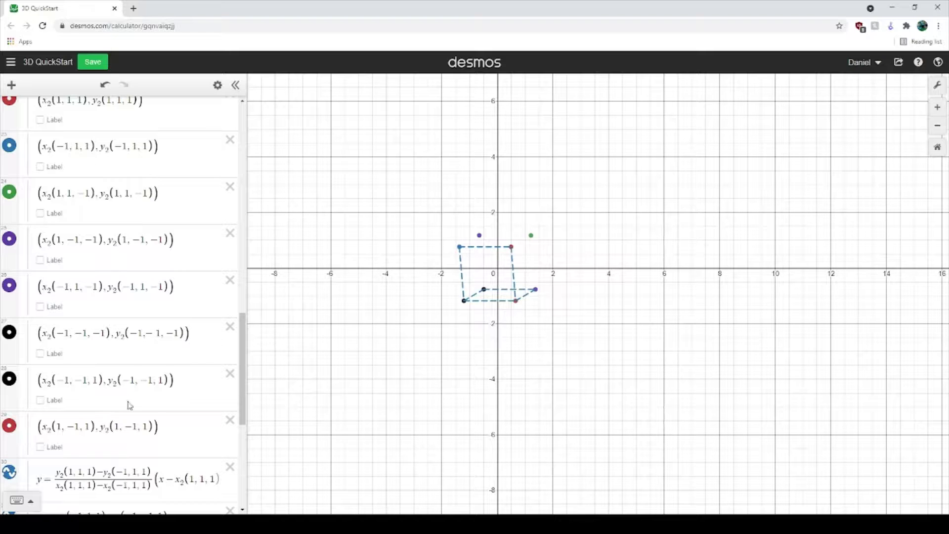
scroll(68, 388, down, 2)
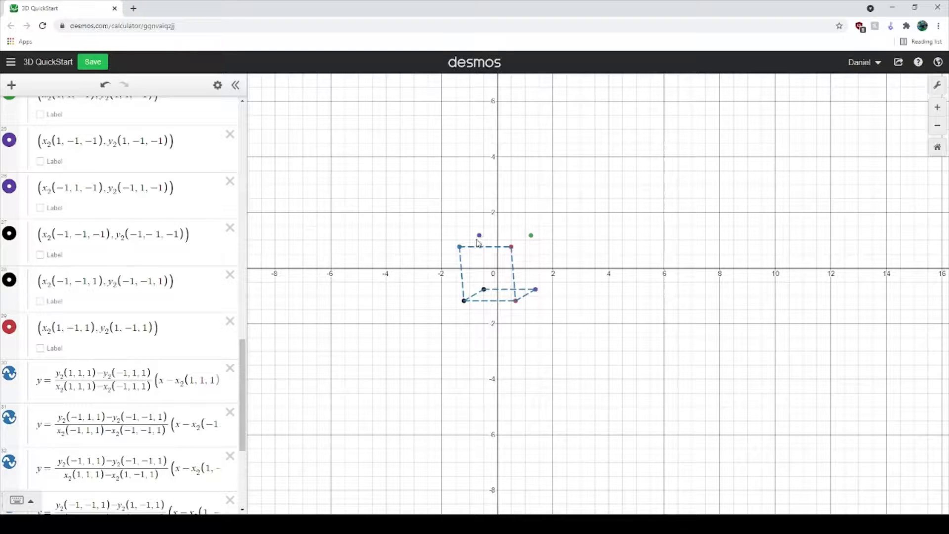
click(480, 299)
scroll(149, 345, down, 3)
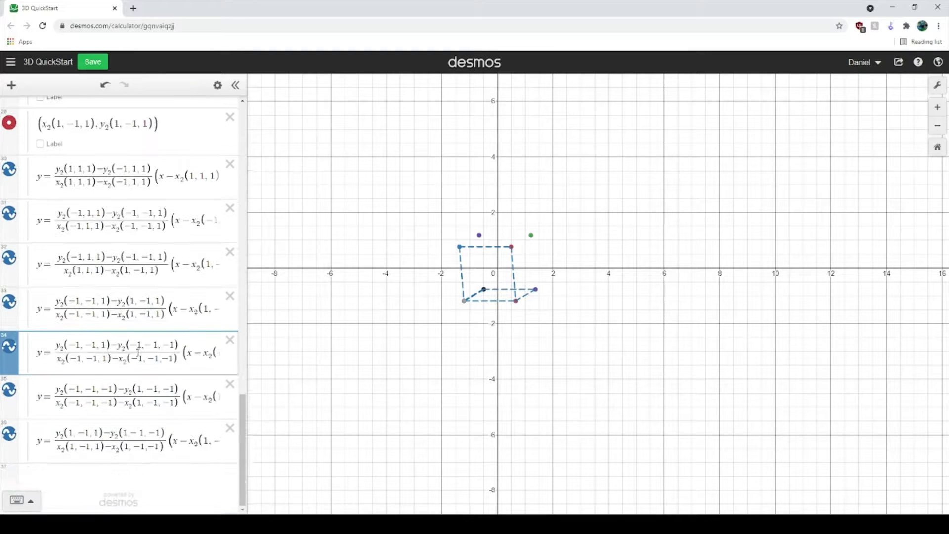
key(ctrl+a)
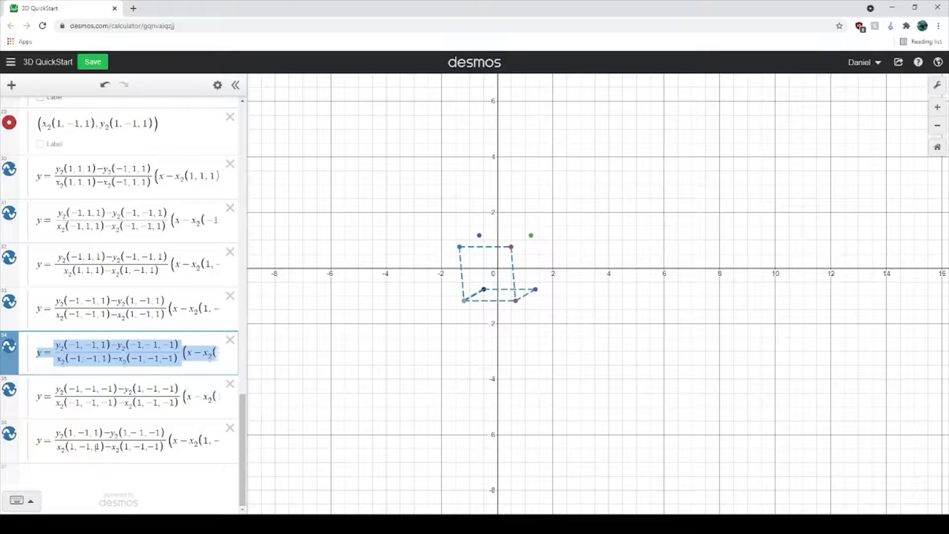
click(133, 447)
key(Return)
key(ctrl+v)
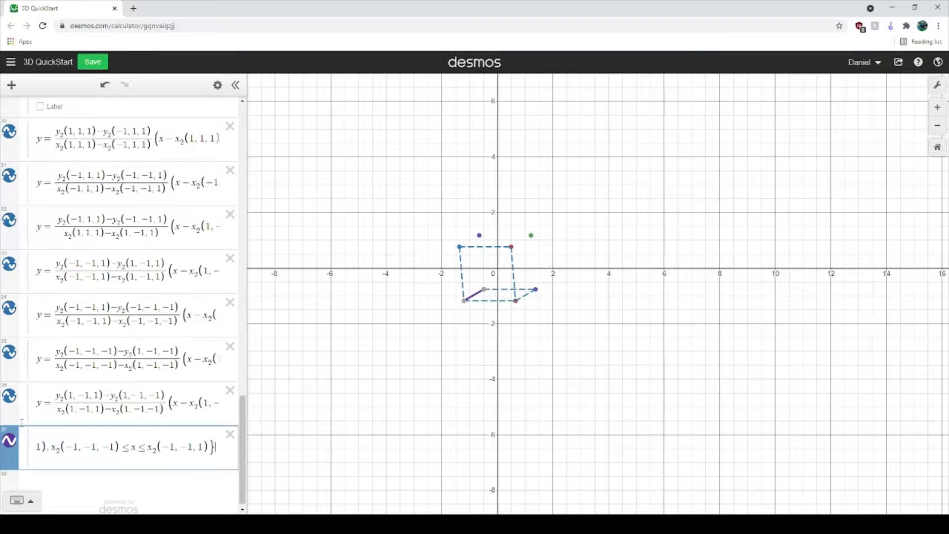
Change the first terms of the duplicated equation's slope fraction to y_2(-1,1,1) and x_2(-1,1,1).
drag(94, 447, 40, 449)
click(102, 447)
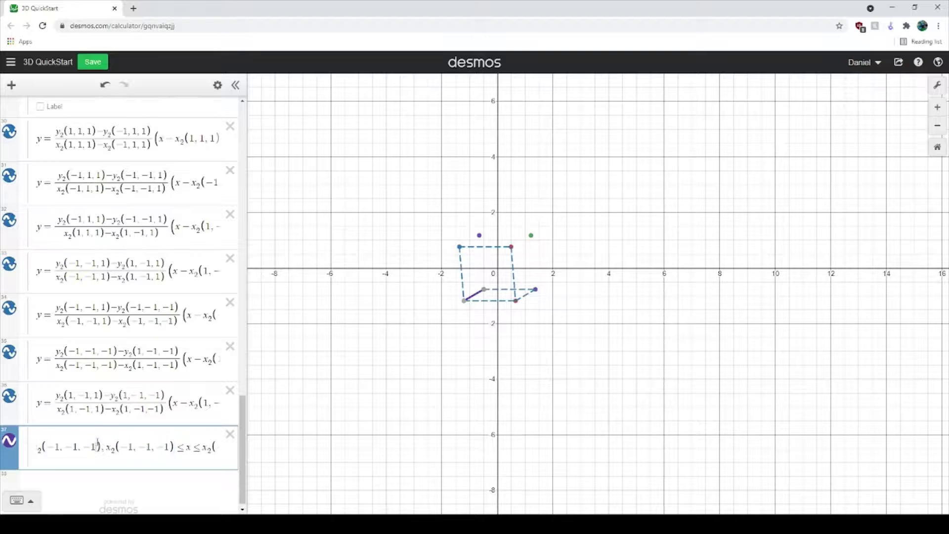
drag(103, 448, 36, 437)
click(55, 435)
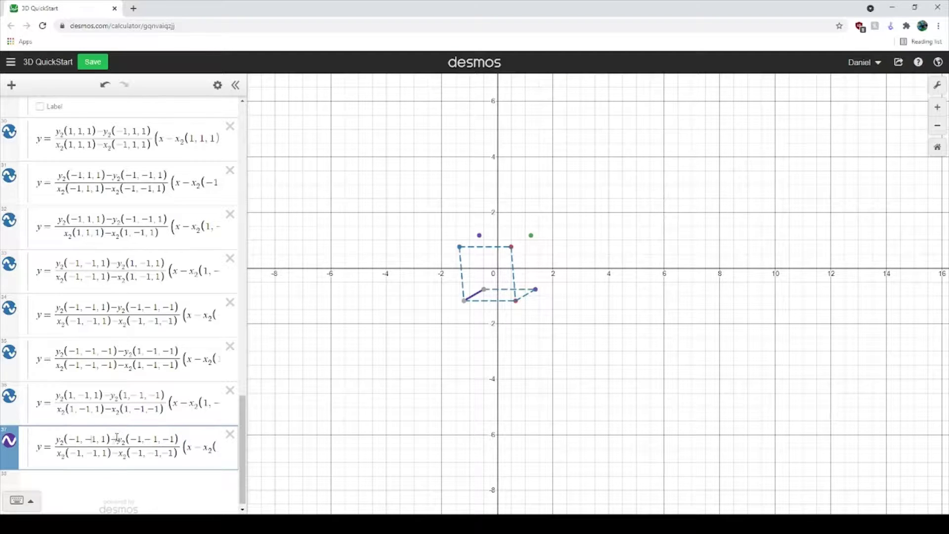
key(BackSpace)
click(93, 455)
key(BackSpace)
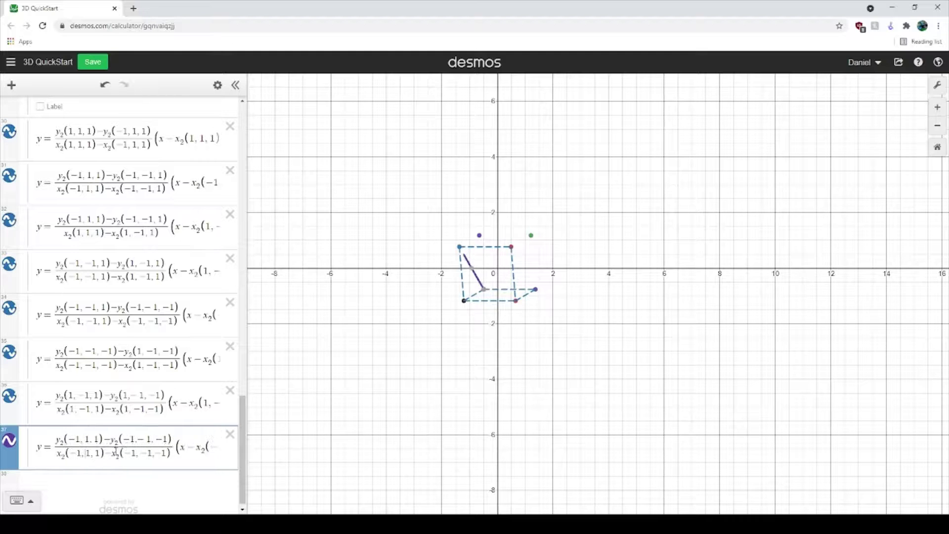
Change the subtracted terms of the duplicated equation's slope fraction to y_2(-1,1,-1) and x_2(-1,1,-1).
click(147, 442)
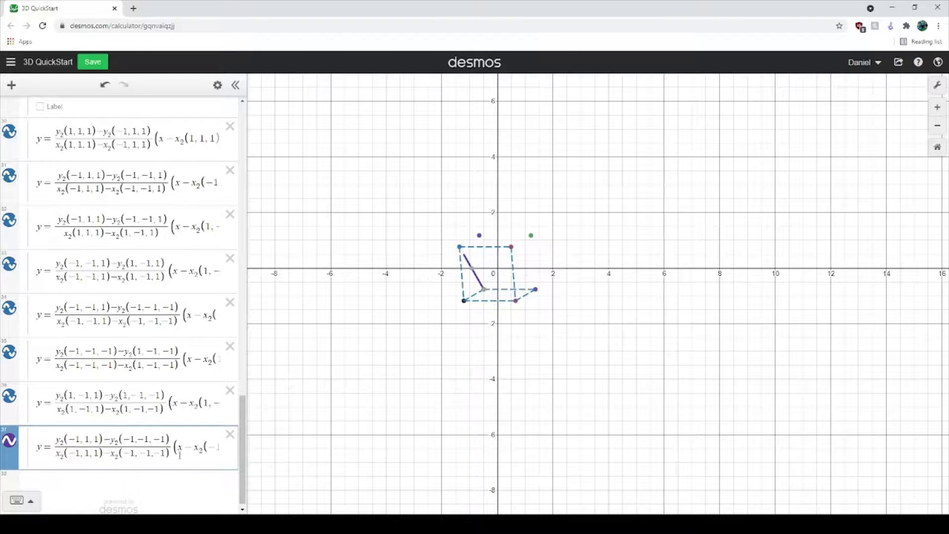
key(Down)
key(BackSpace)
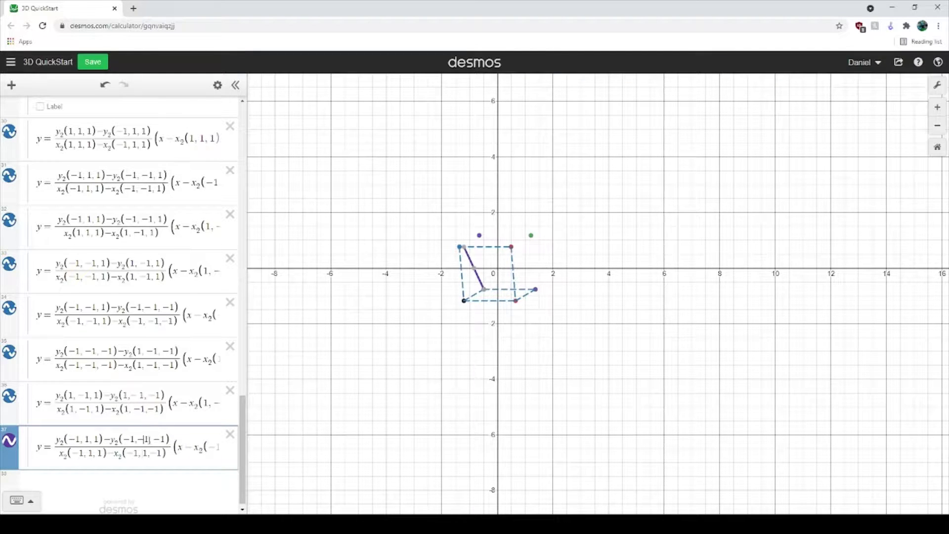
click(144, 439)
key(BackSpace)
Change the point terms after the slope fraction in the last equation to x_2(-1,1,-1) and y_2(-1,1,-1).
key(ctrl+a)
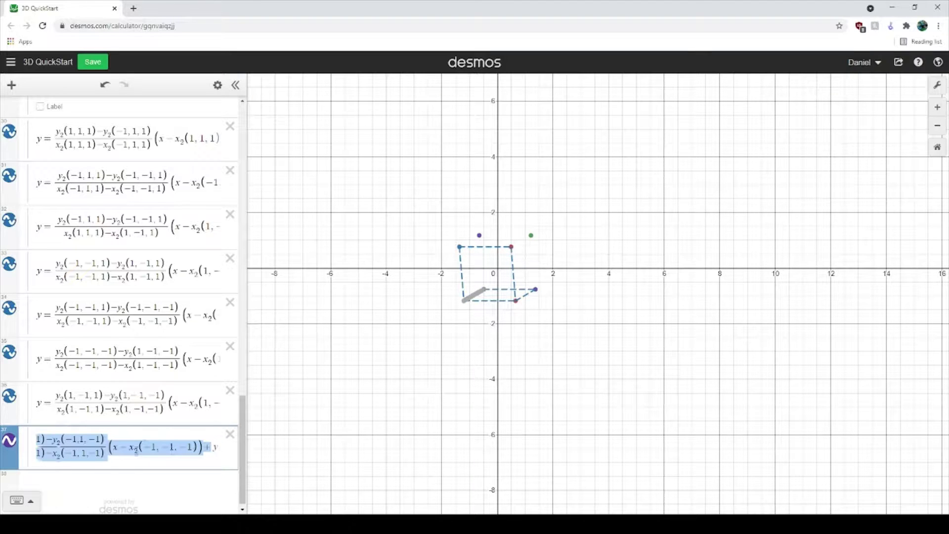
click(170, 447)
key(BackSpace)
drag(171, 447, 218, 459)
click(125, 448)
key(BackSpace)
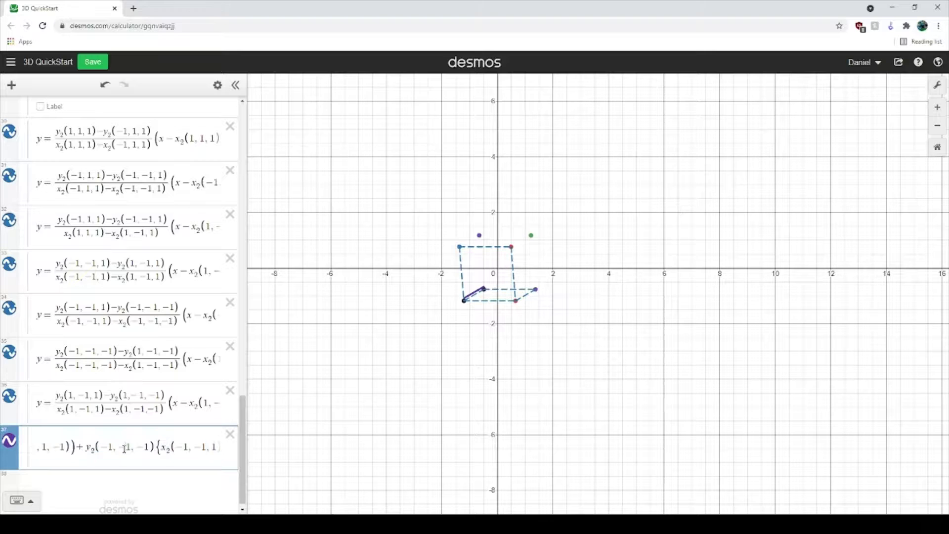
Set the last equation's domain restriction to x_2(-1,1,1) ≤ x ≤ x_2(-1,1,-1), x_2(-1,1,-1) ≤ x ≤ x_2(-1,1,1).
click(195, 447)
key(BackSpace)
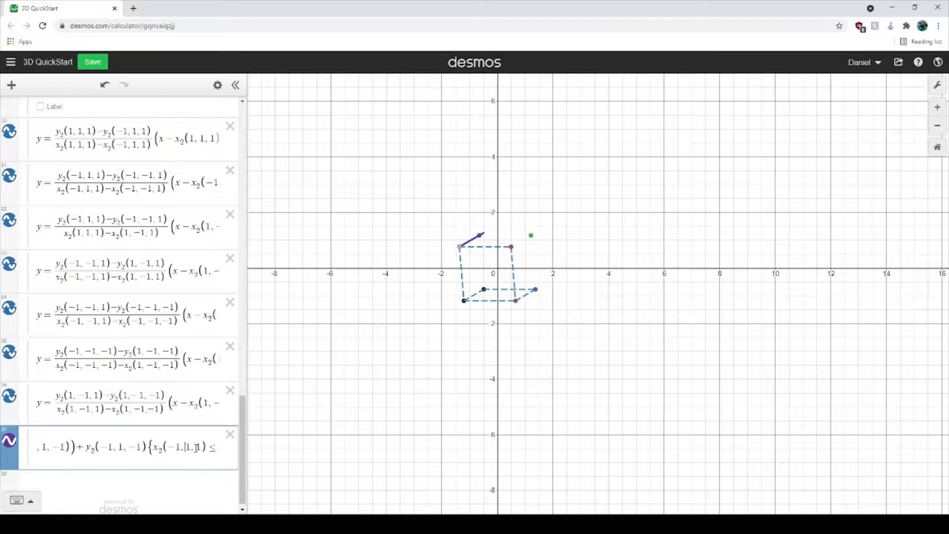
drag(126, 454, 333, 458)
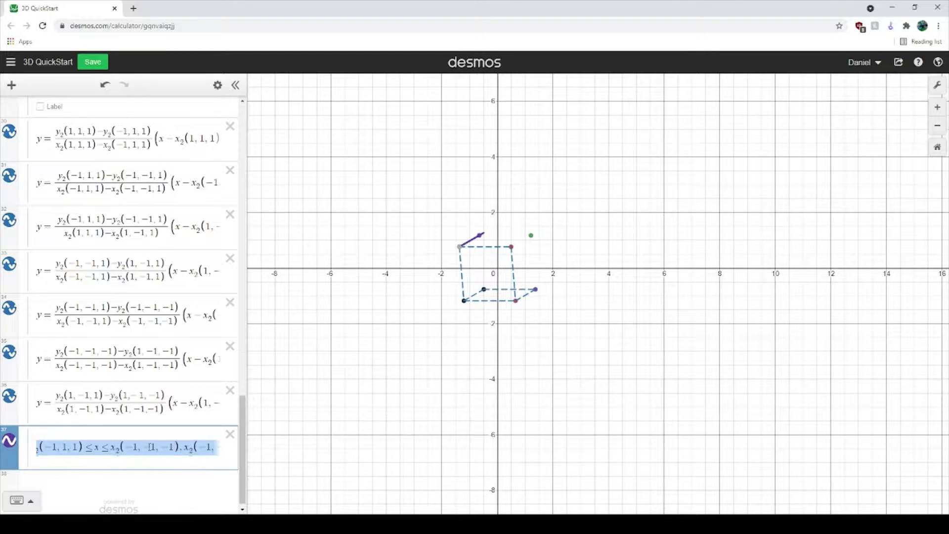
click(153, 447)
key(BackSpace)
drag(177, 447, 275, 460)
click(156, 447)
key(BackSpace)
drag(193, 448, 348, 458)
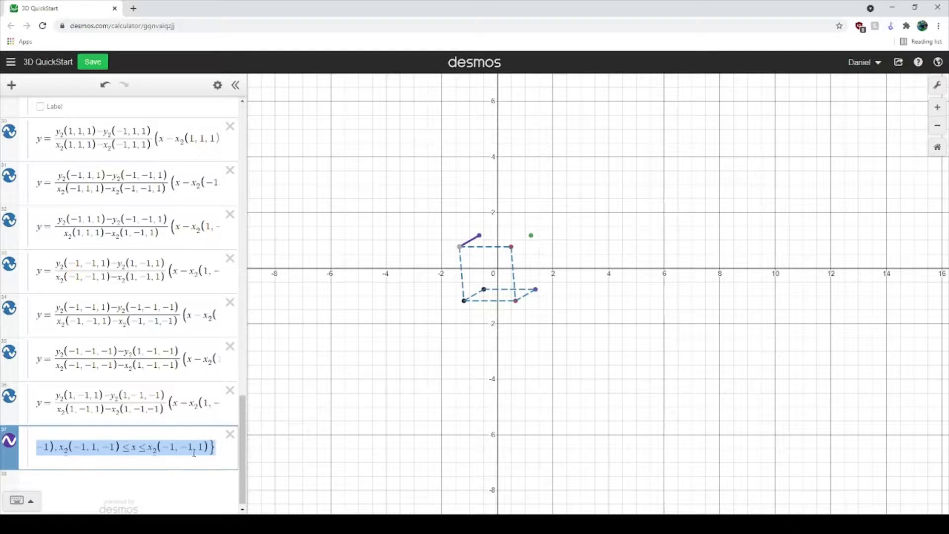
click(170, 448)
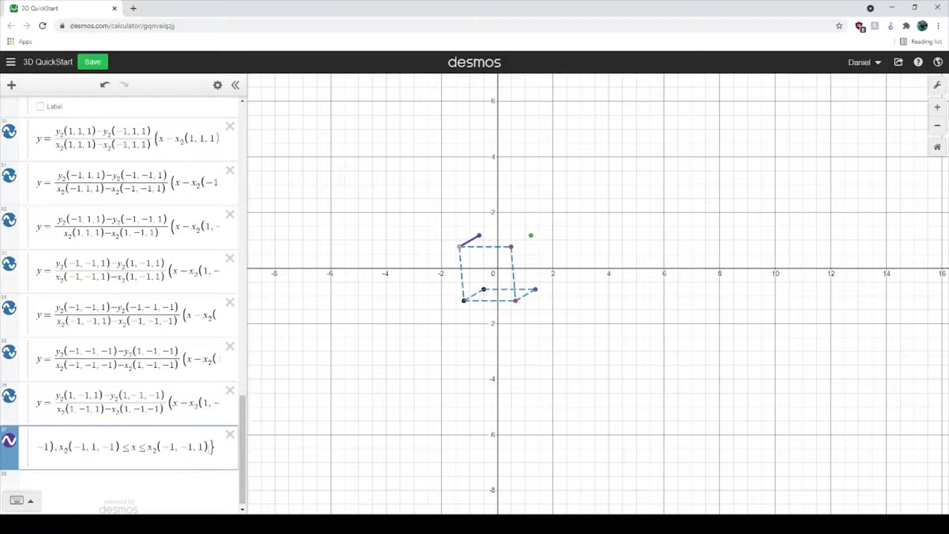
key(BackSpace)
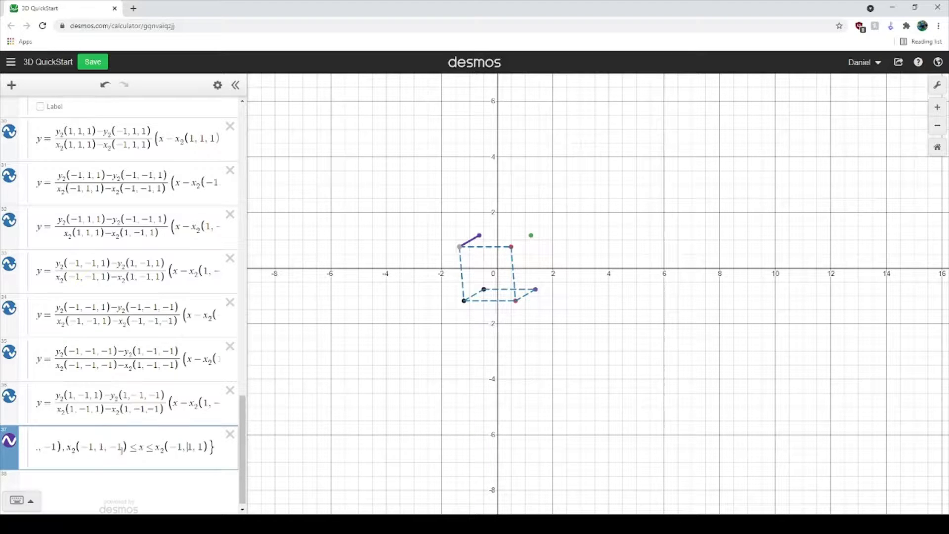
Examine the edge equations and corner points to find which equation to reuse for the next edge.
drag(141, 411, 318, 416)
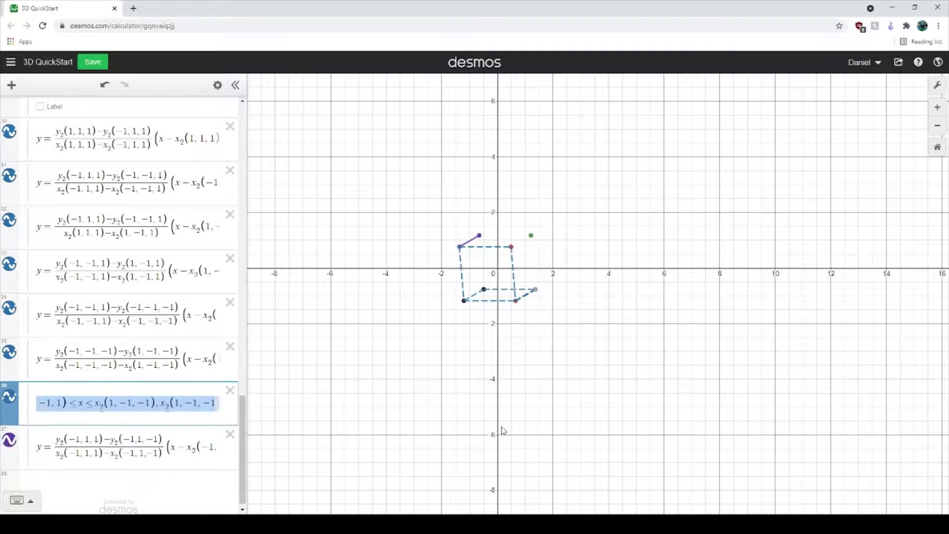
click(173, 403)
click(172, 454)
key(ctrl+a)
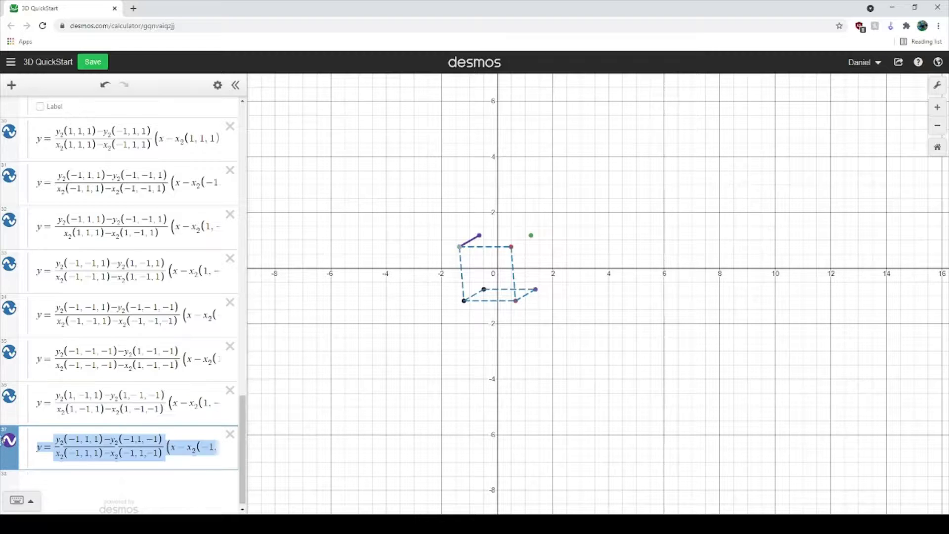
click(470, 239)
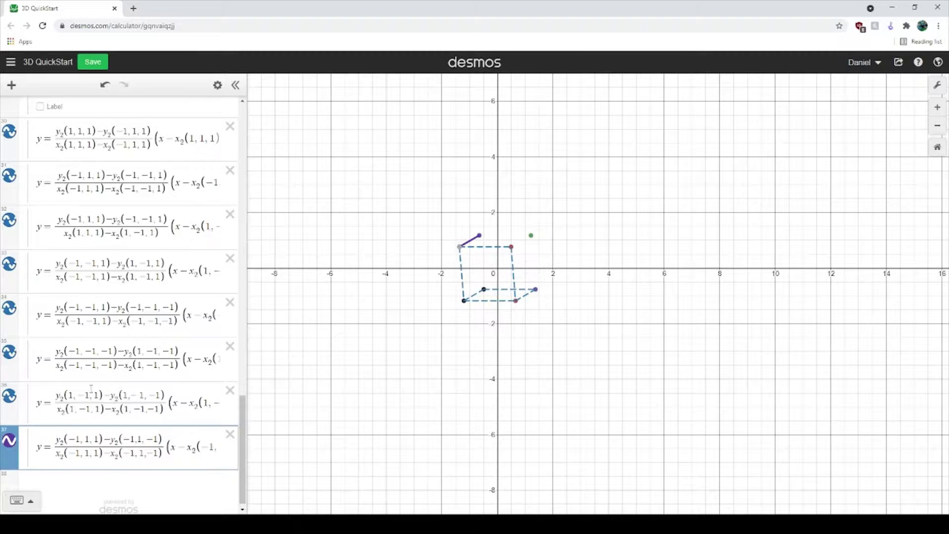
scroll(69, 366, up, 7)
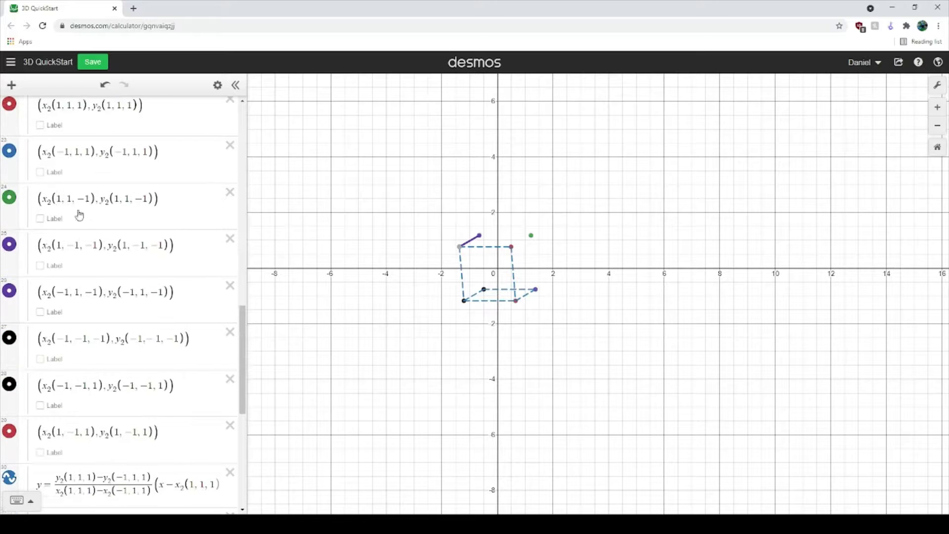
scroll(82, 420, down, 7)
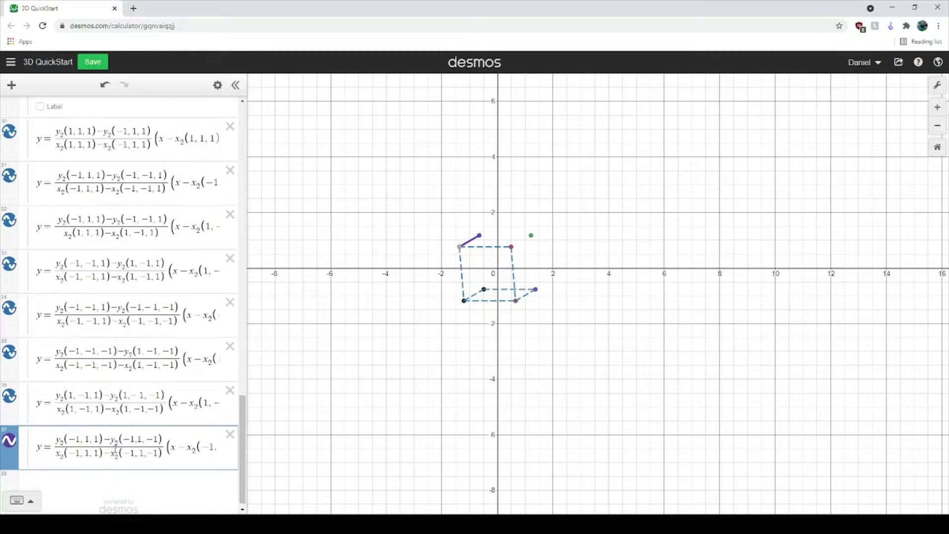
click(530, 294)
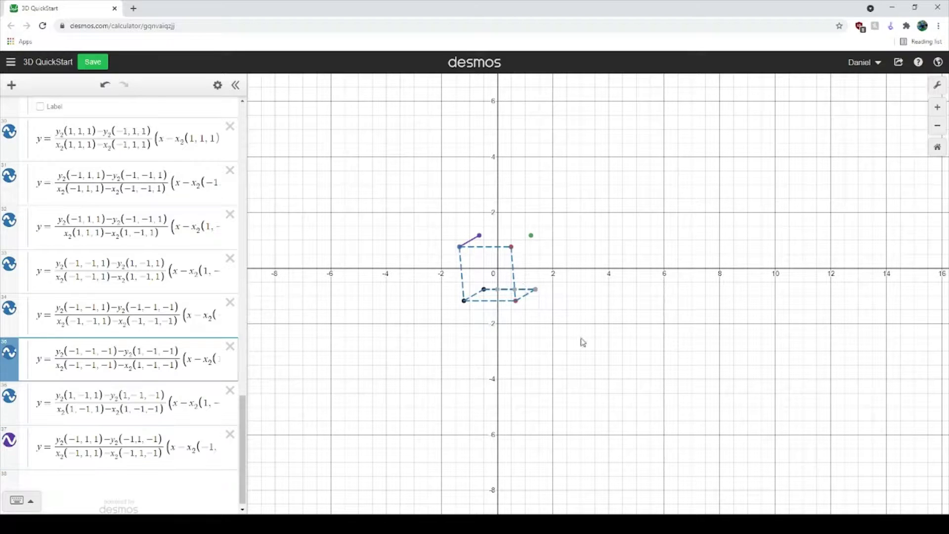
Duplicate the equation of the edge from (1,-1,1) to (1,-1,-1) into a new expression at the end of the list.
click(529, 297)
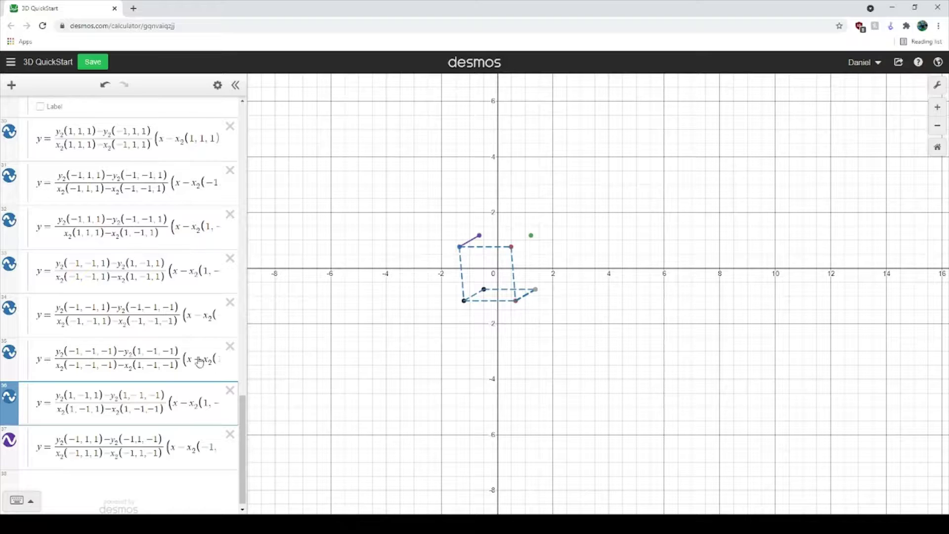
key(ctrl+a)
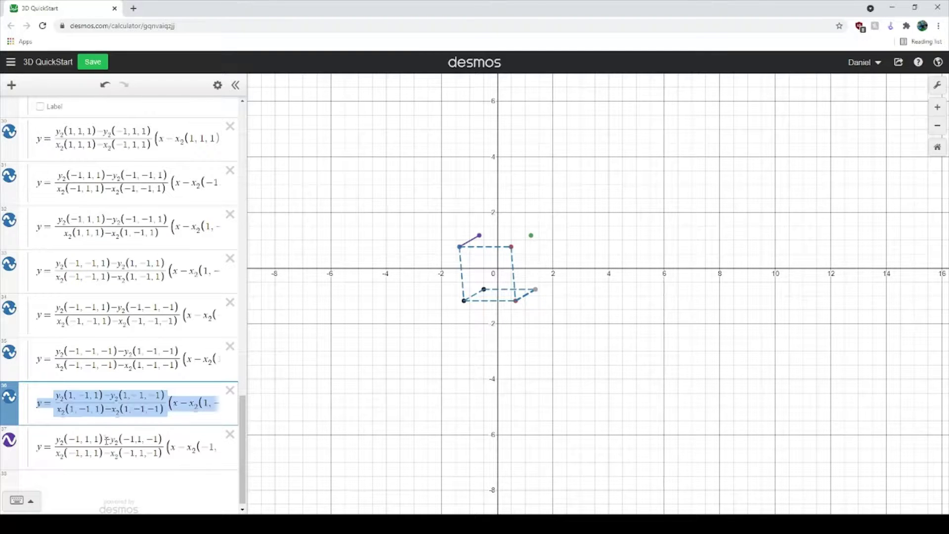
scroll(106, 440, down, 1)
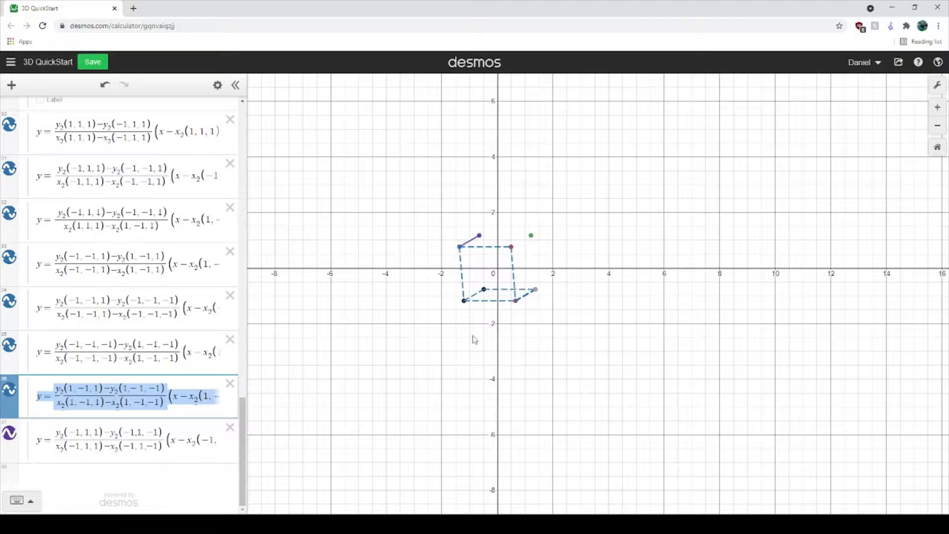
click(93, 437)
key(Return)
key(ctrl+v)
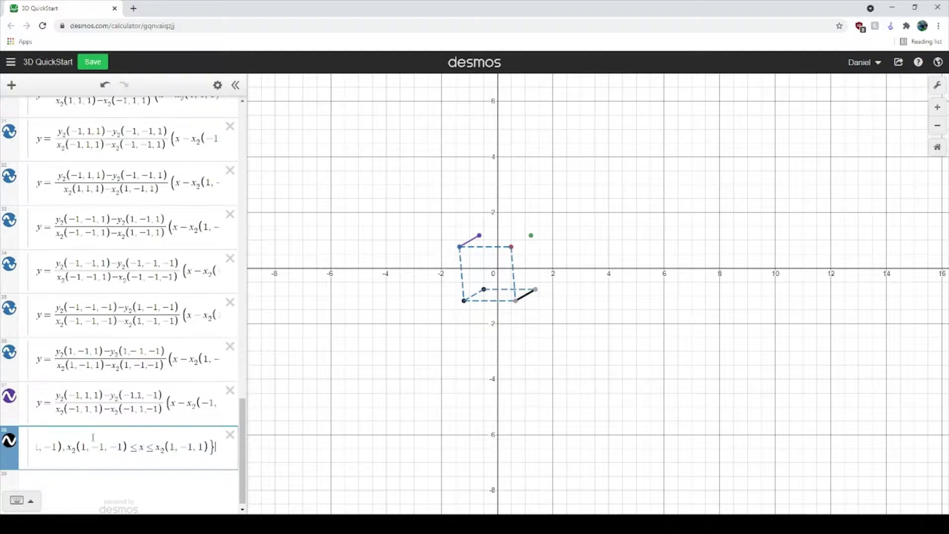
Change the first terms of the new equation's slope fraction to y_2(1,1,1) and x_2(1,1,1).
drag(89, 450, 2, 427)
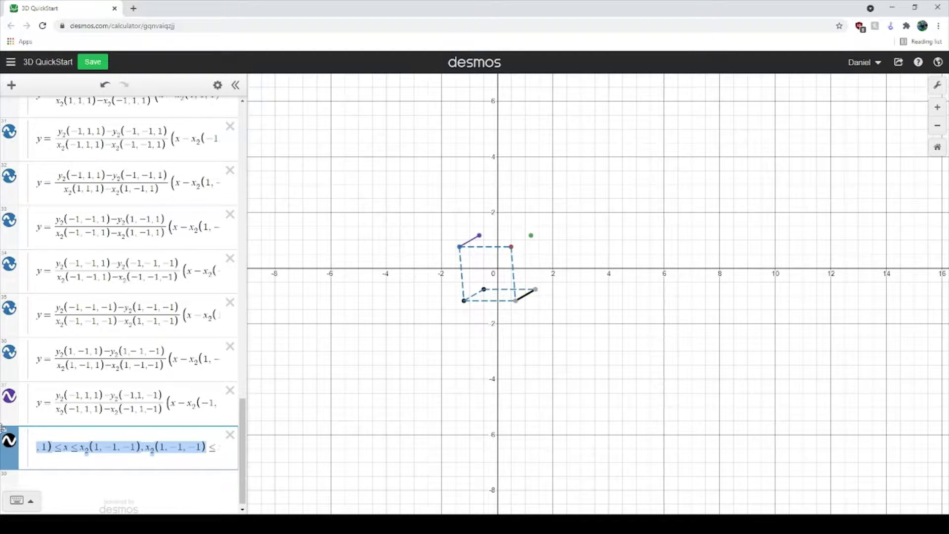
key(Left)
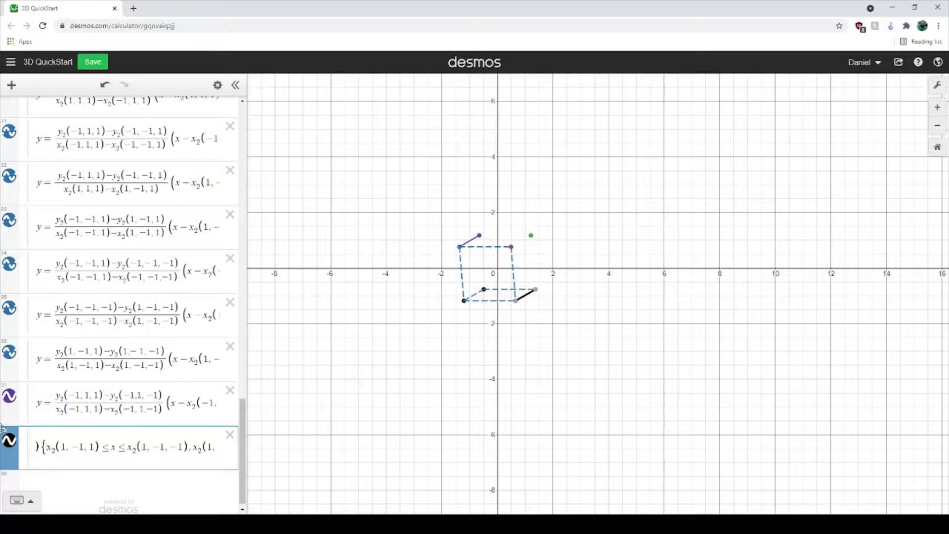
drag(89, 450, 3, 388)
click(133, 439)
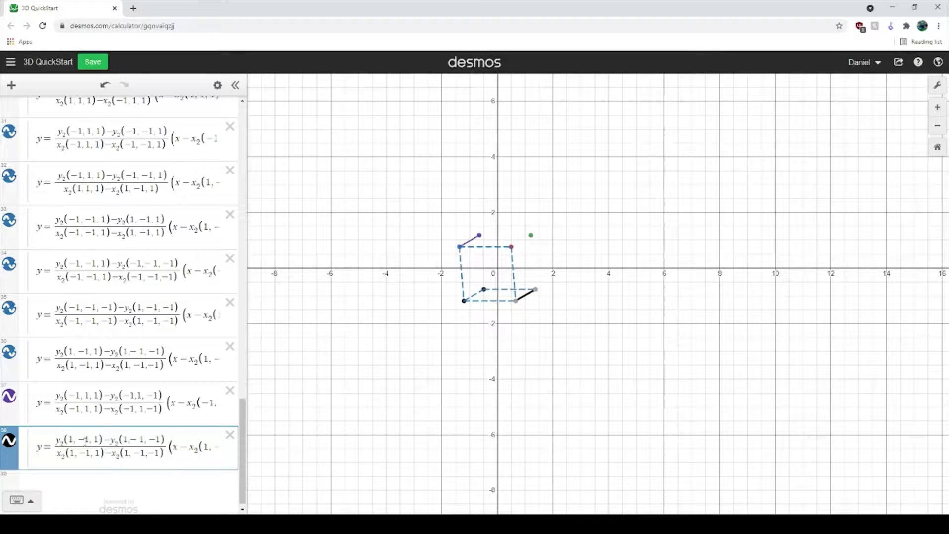
key(BackSpace)
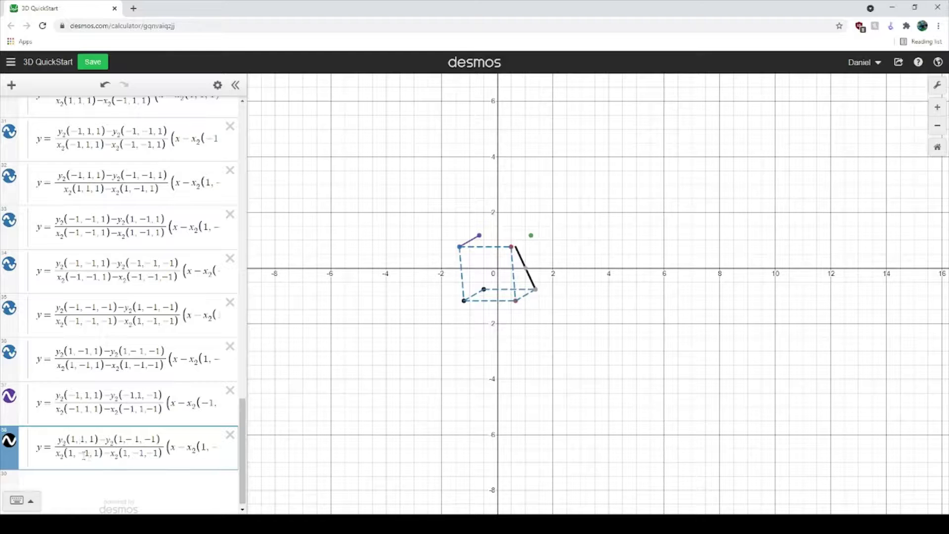
key(BackSpace)
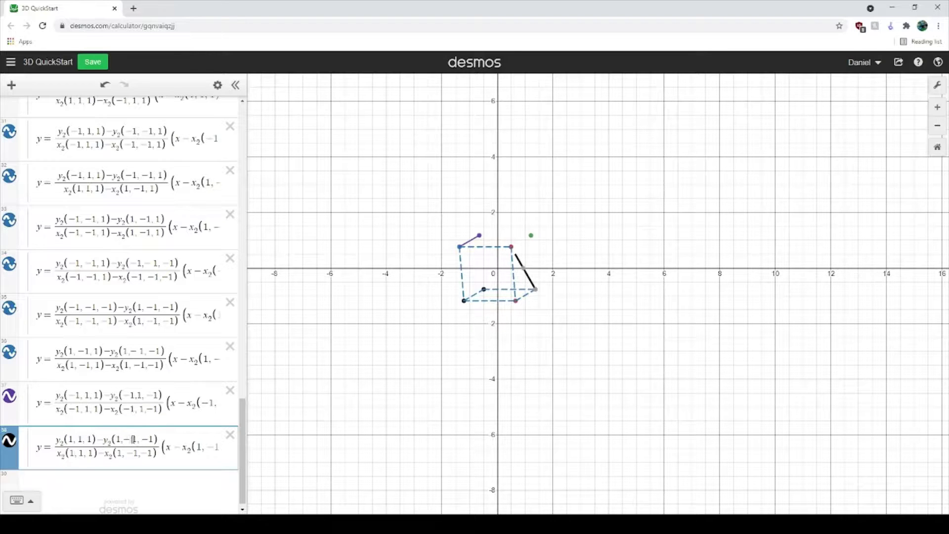
Change the subtracted terms of the new equation's slope fraction to y_2(1,1,-1) and x_2(1,1,-1).
click(132, 453)
key(Up)
key(BackSpace)
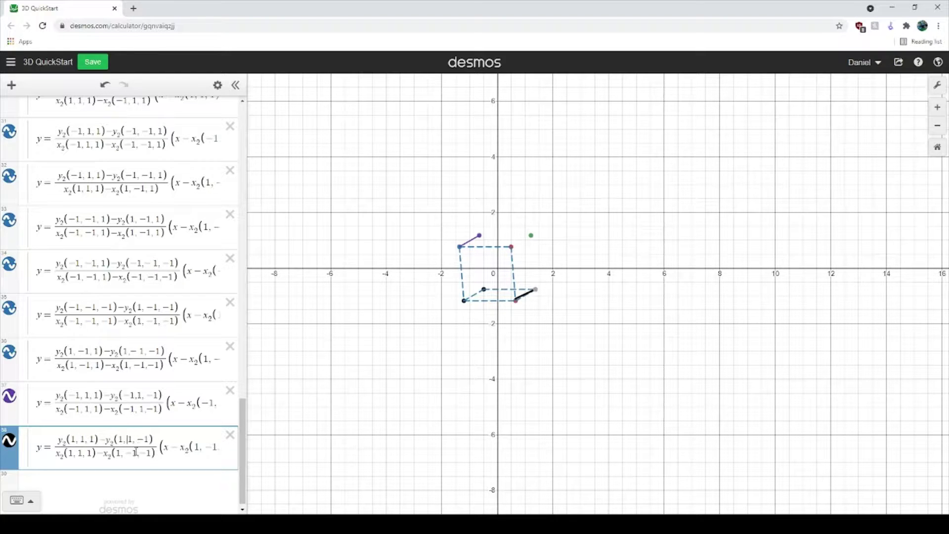
key(BackSpace)
Change the new equation's point terms after the slope fraction to x_2(1,1,-1) and y_2(1,1,-1).
drag(163, 447, 346, 451)
click(57, 443)
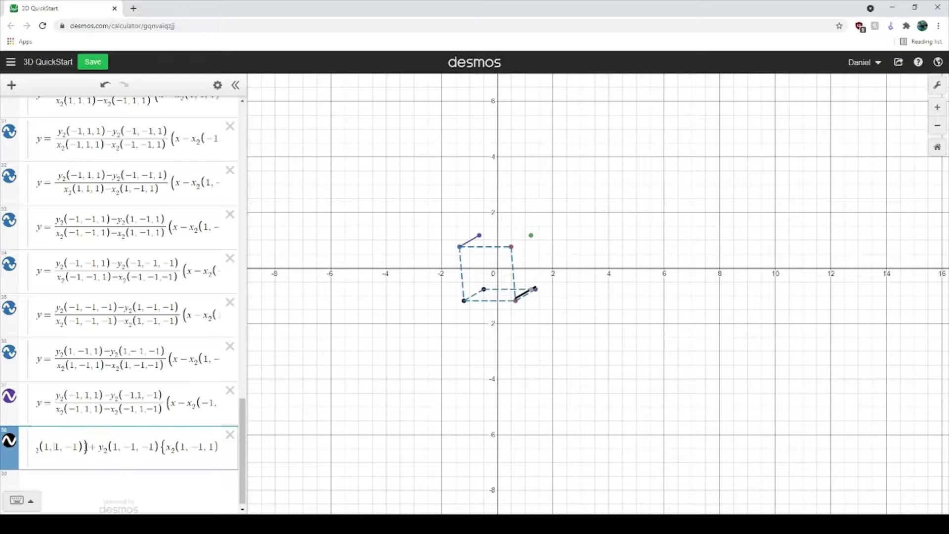
click(131, 448)
key(BackSpace)
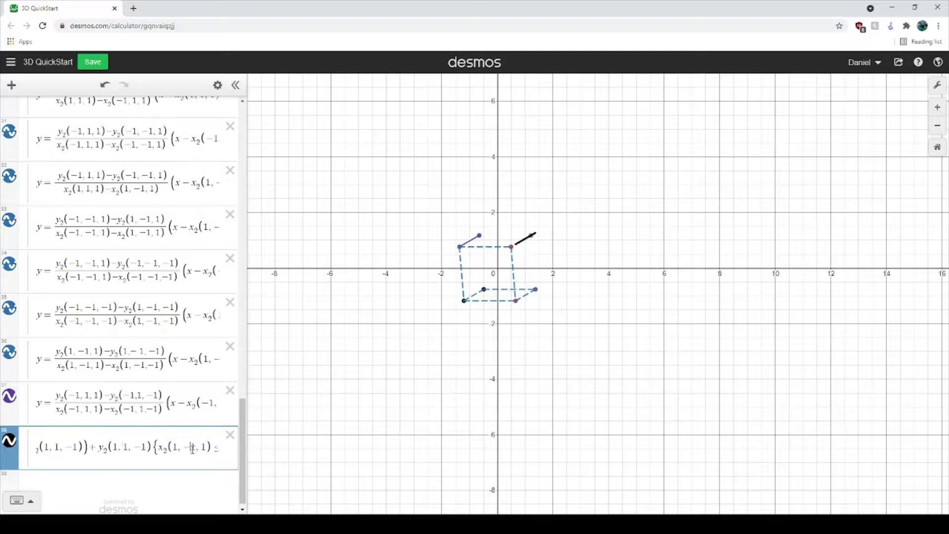
Set the new equation's domain restriction to x_2(1,1,1) ≤ x ≤ x_2(1,1,-1), x_2(1,1,-1) ≤ x ≤ x_2(1,1,1), and check its bounds.
key(BackSpace)
drag(193, 447, 368, 445)
click(104, 448)
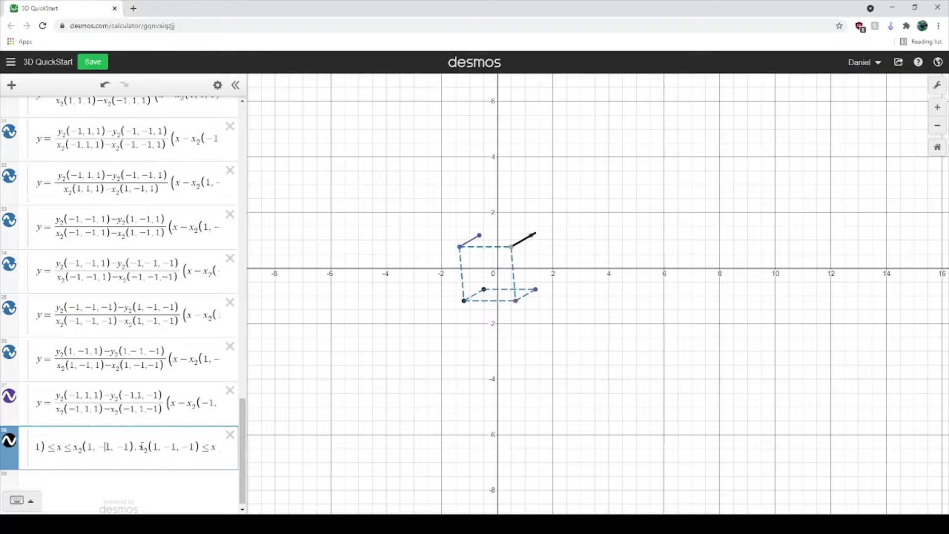
key(BackSpace)
key(BackSpace)
key(ctrl+a)
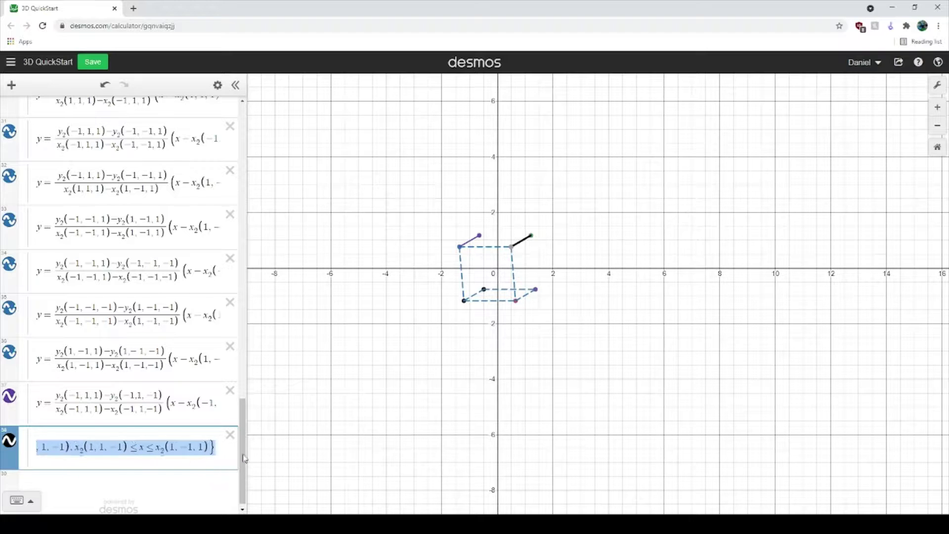
click(187, 447)
key(BackSpace)
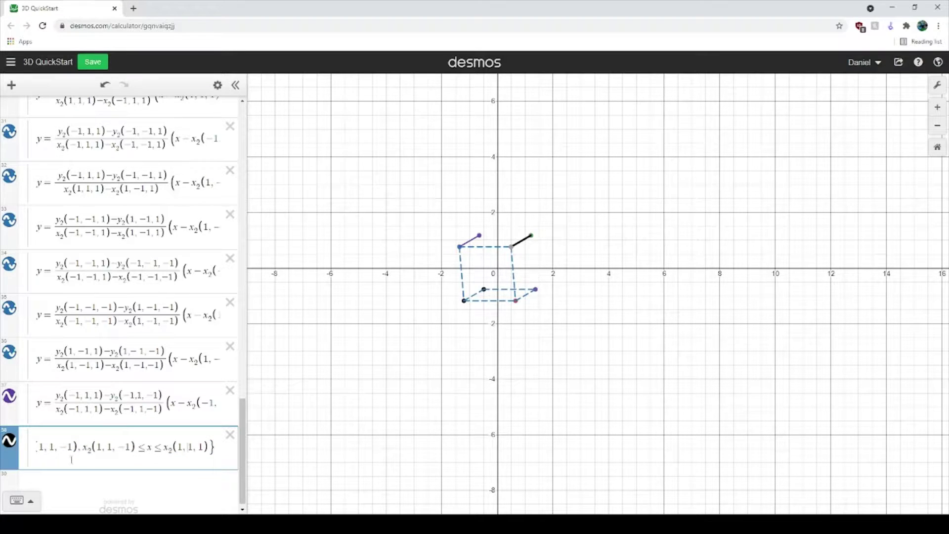
drag(72, 459, 203, 464)
click(122, 445)
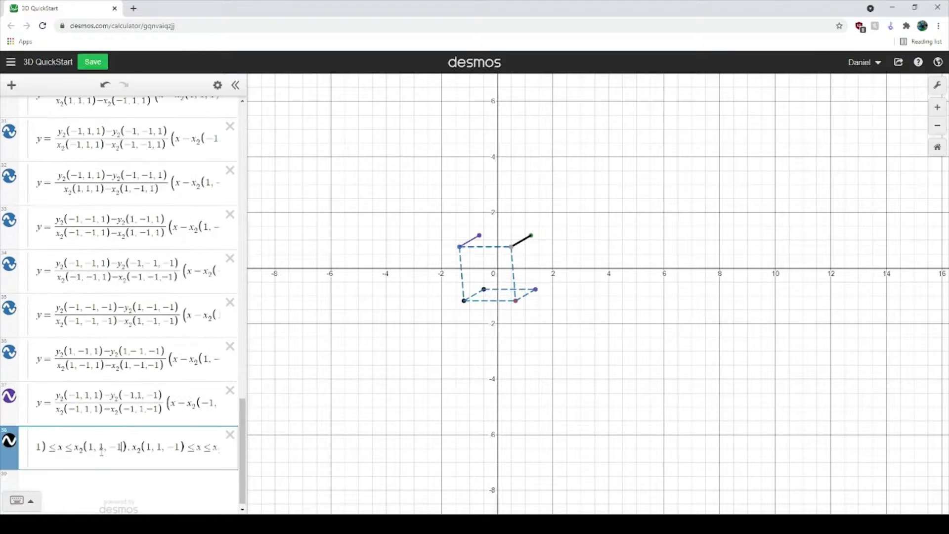
drag(99, 451, 200, 457)
click(122, 447)
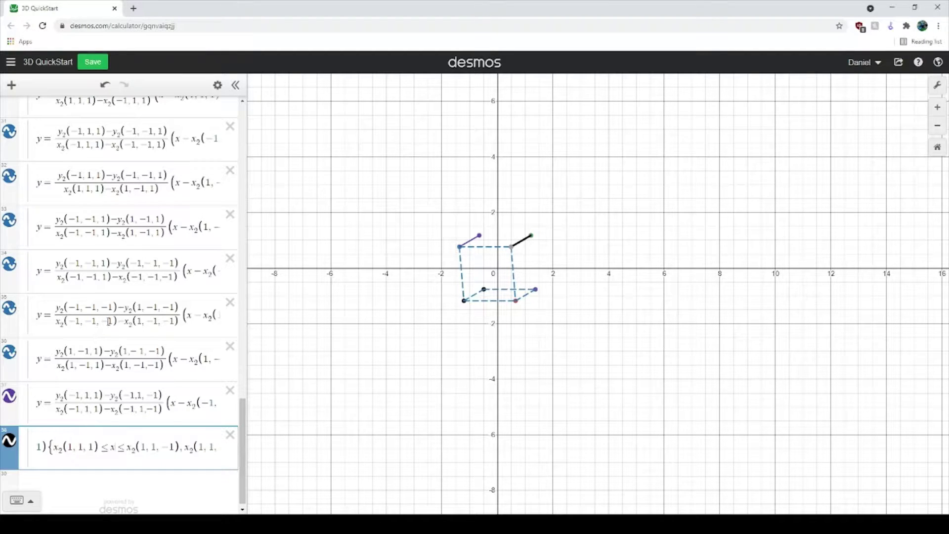
Duplicate the equation of the edge from (1,1,1) to (1,-1,1) into a new expression at the end of the list.
scroll(143, 459, up, 3)
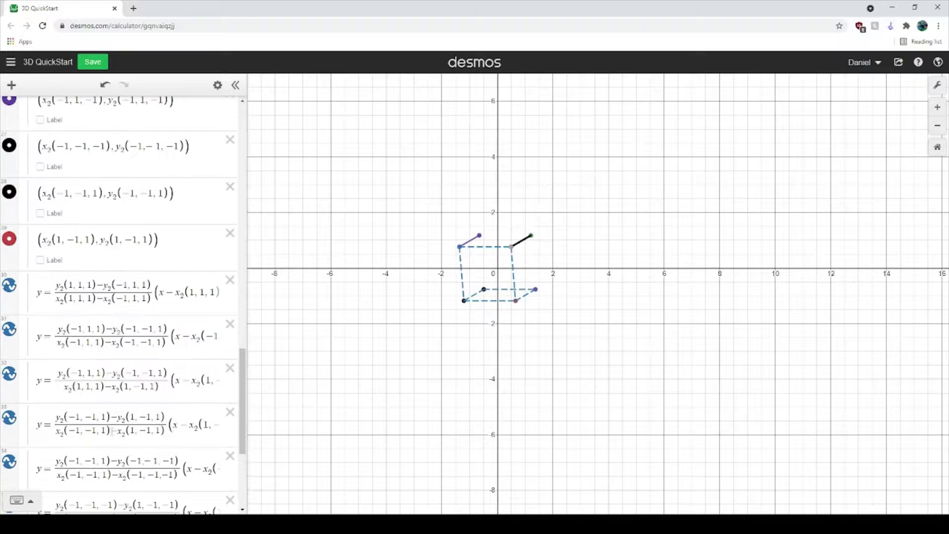
scroll(143, 445, down, 4)
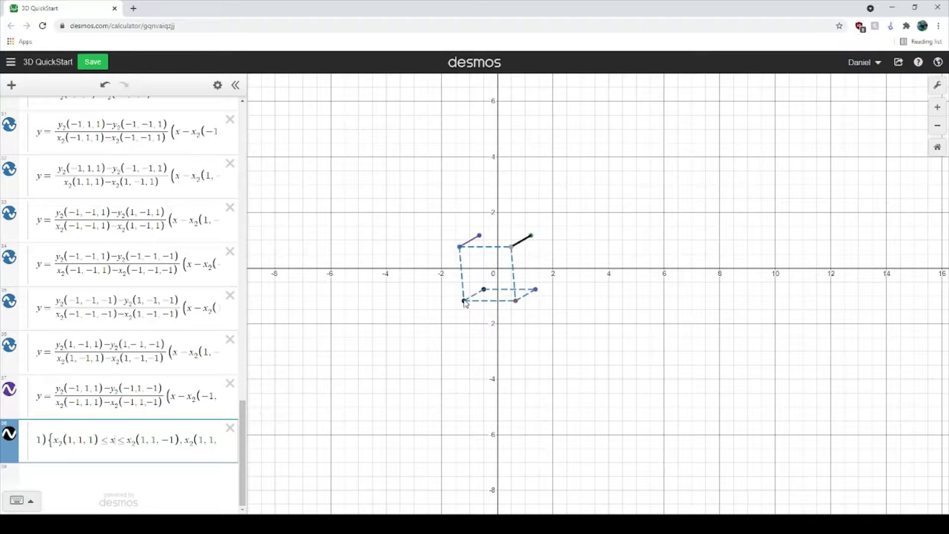
click(512, 277)
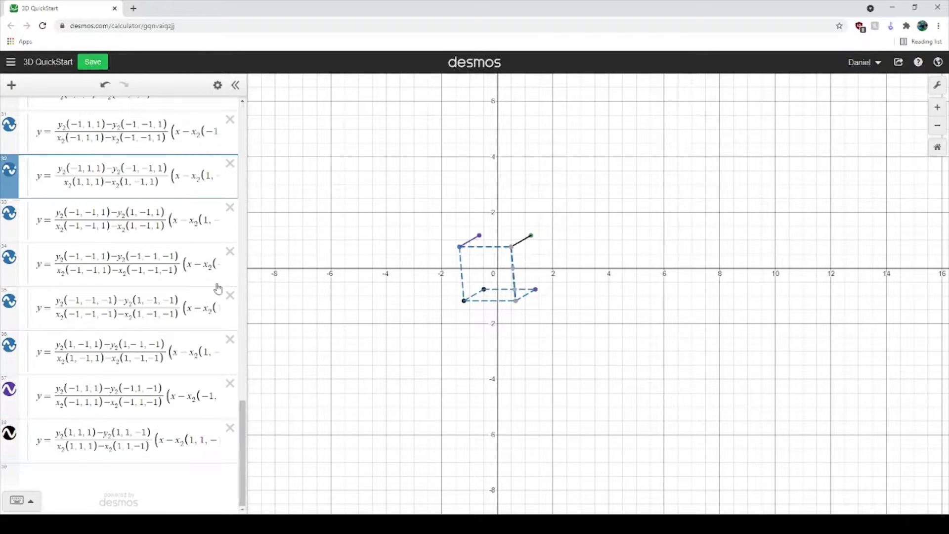
key(ctrl+a)
click(110, 452)
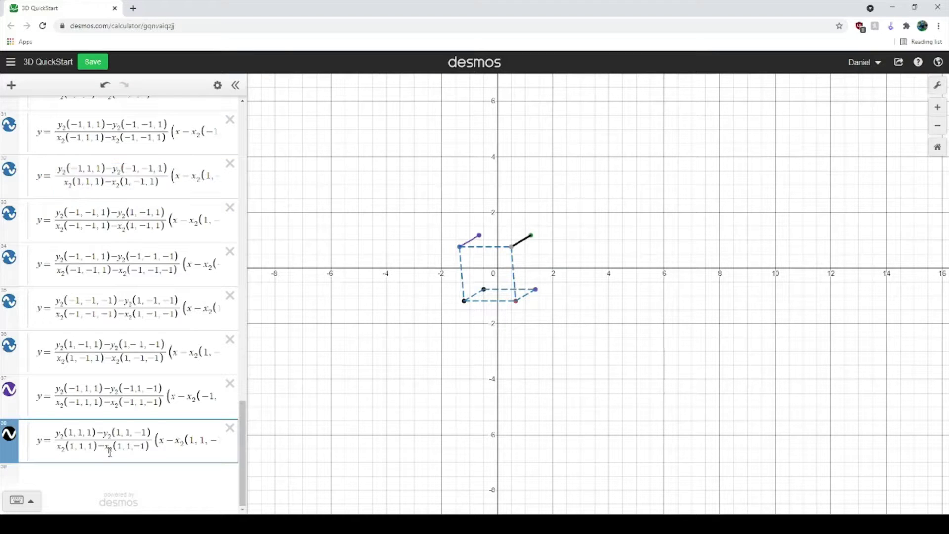
key(Return)
key(ctrl+v)
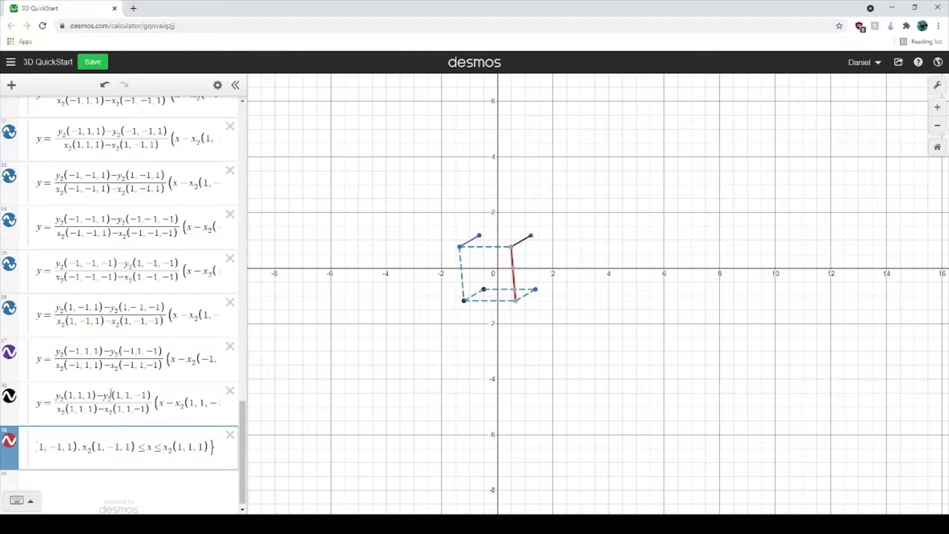
Change the first terms of the new equation's slope fraction to y_2(-1,1,-1) and x_2(1,1,-1).
drag(58, 451, 37, 451)
click(115, 447)
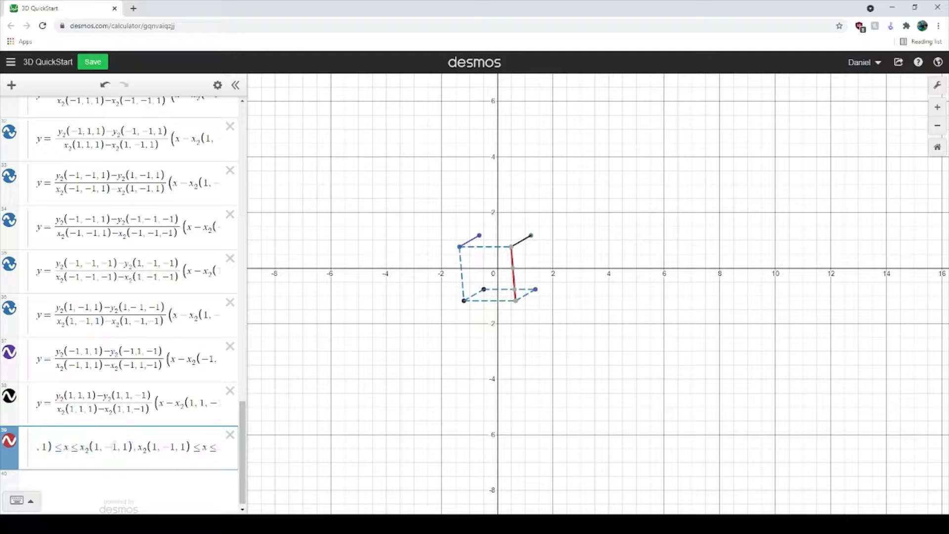
key(ctrl+a)
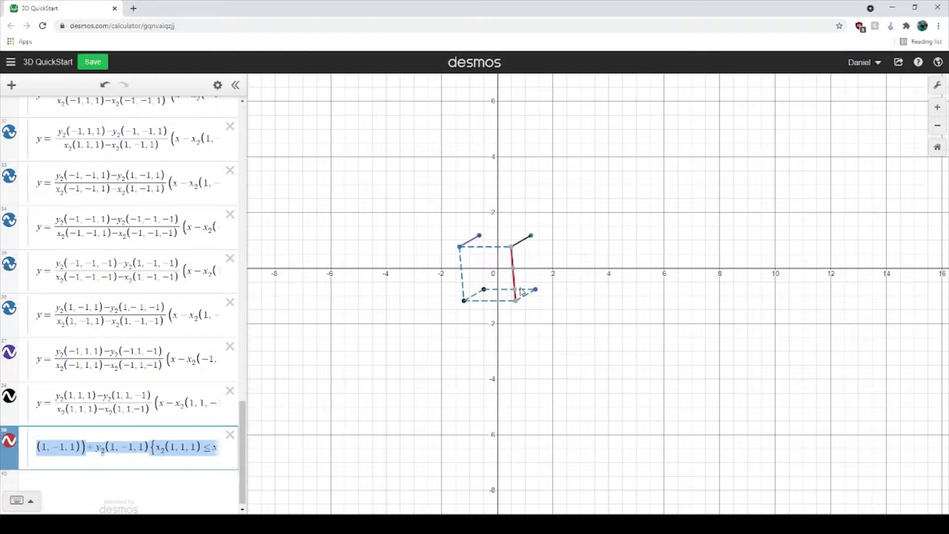
mouse_move(514, 293)
drag(109, 440, 2, 439)
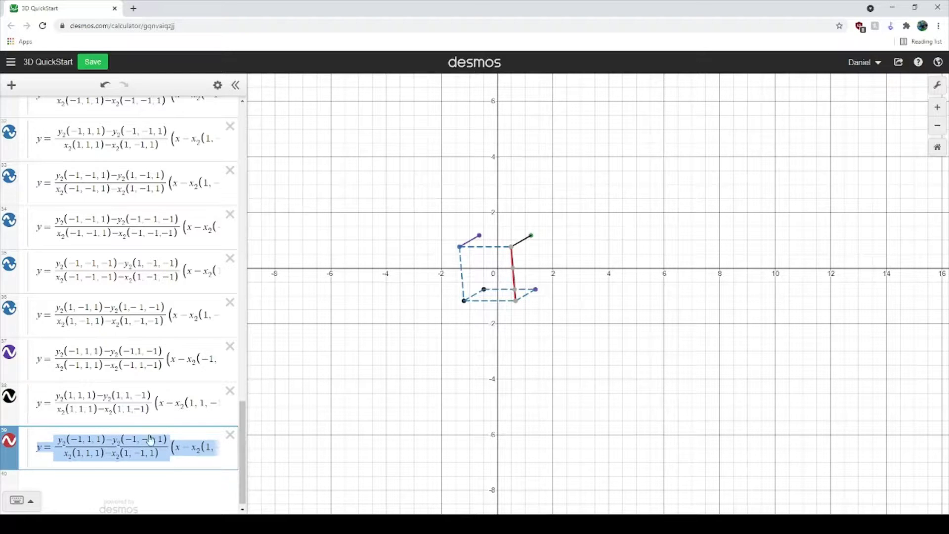
click(102, 440)
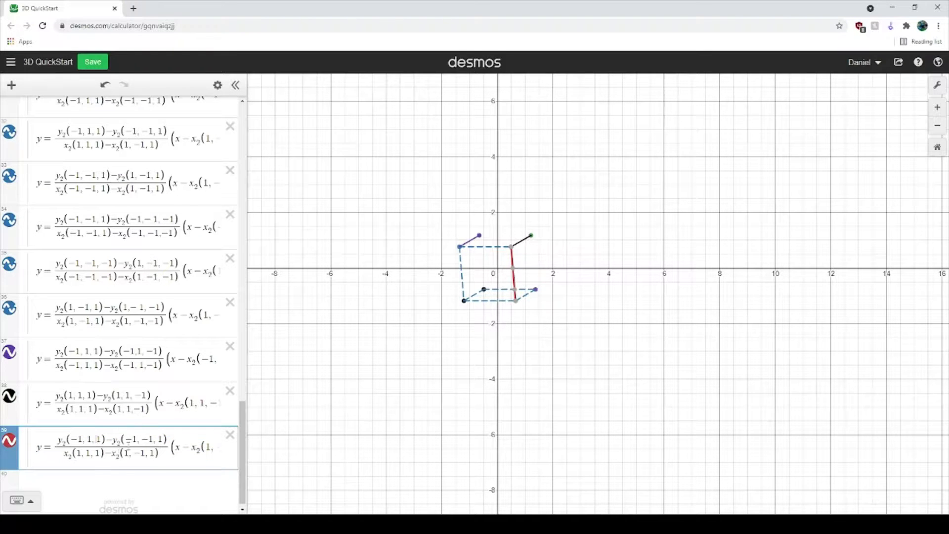
text(-)
click(103, 452)
text(-)
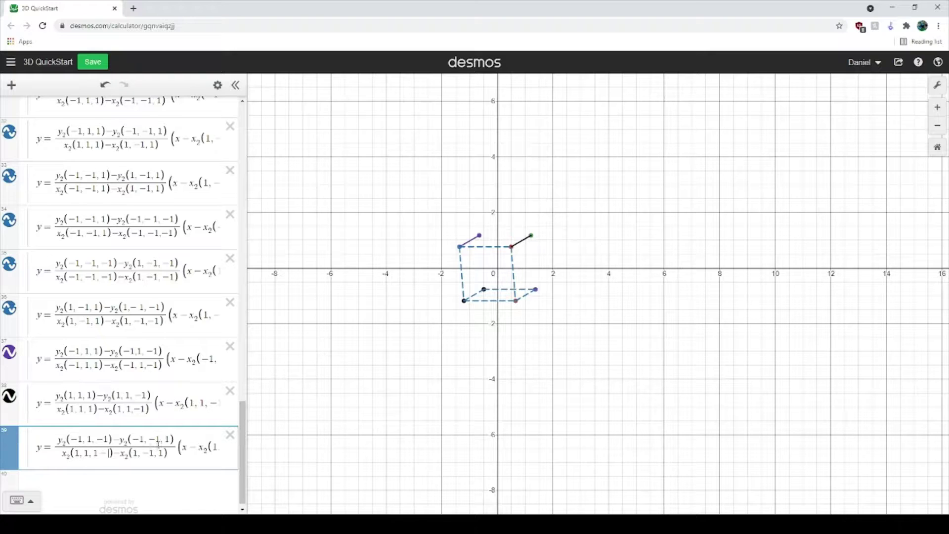
key(BackSpace)
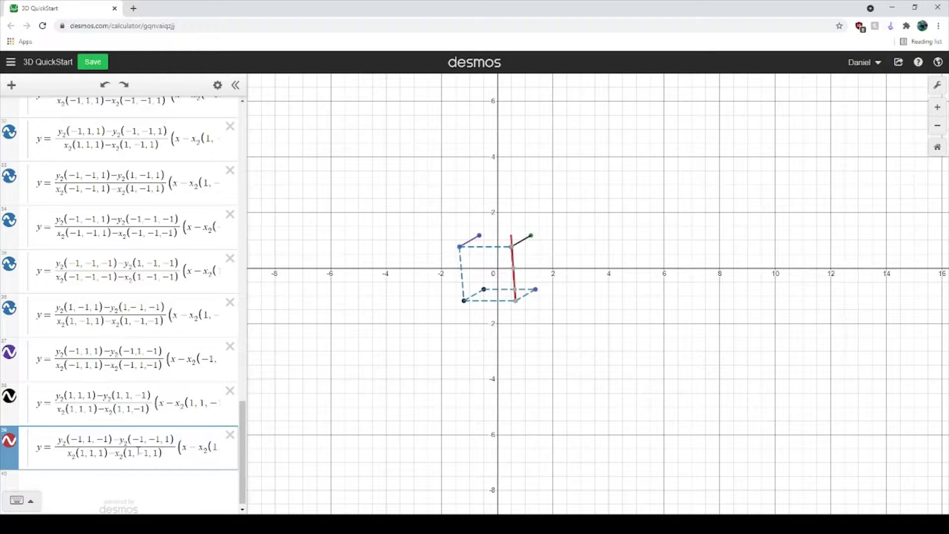
key(Left)
text(-)
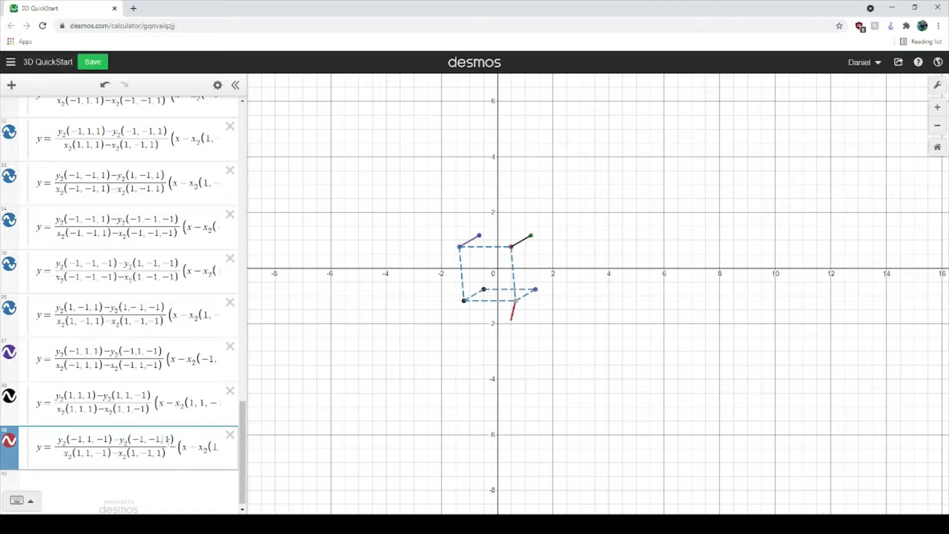
Change the subtracted terms of that slope fraction to y_2(-1,-1,-1) and x_2(1,-1,-1).
click(166, 438)
text(-)
click(164, 453)
text(-)
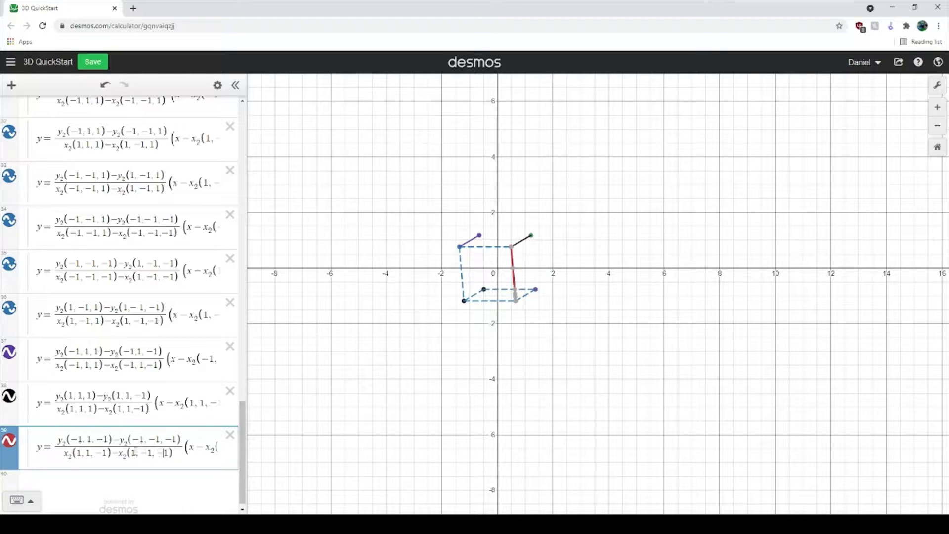
Change the equation's point terms after the slope fraction to x_2(1,-1,-1) and y_2(1,-1,-1).
drag(164, 452, 351, 466)
click(114, 447)
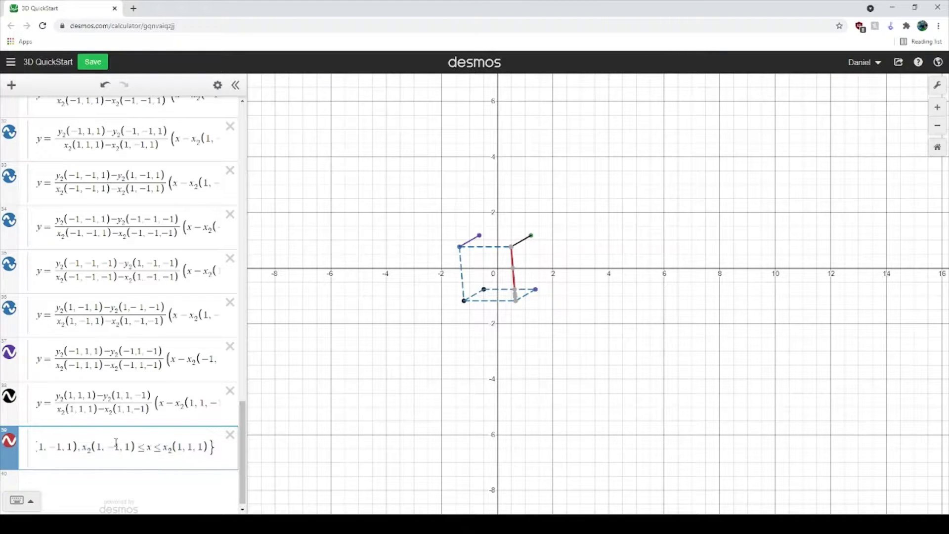
drag(116, 442, 282, 440)
click(163, 446)
click(60, 447)
drag(60, 448, 37, 447)
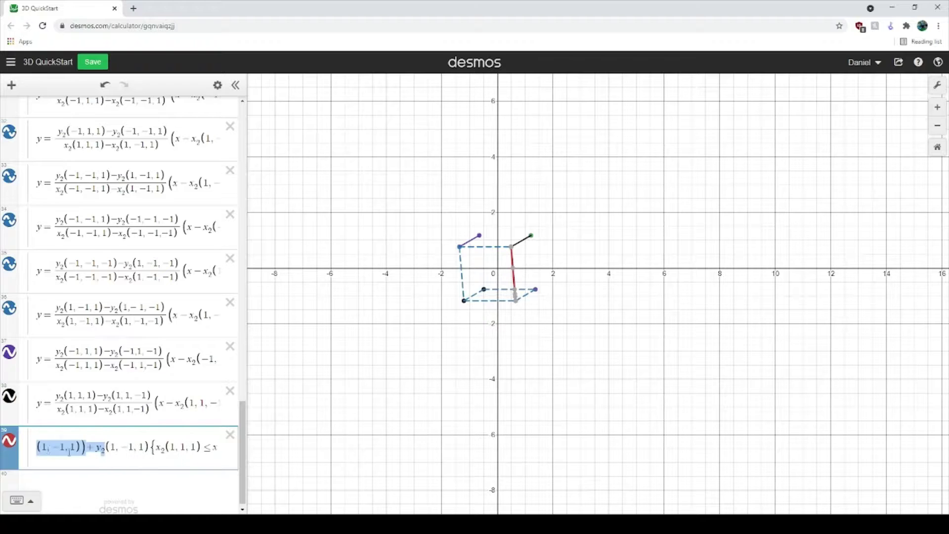
click(74, 447)
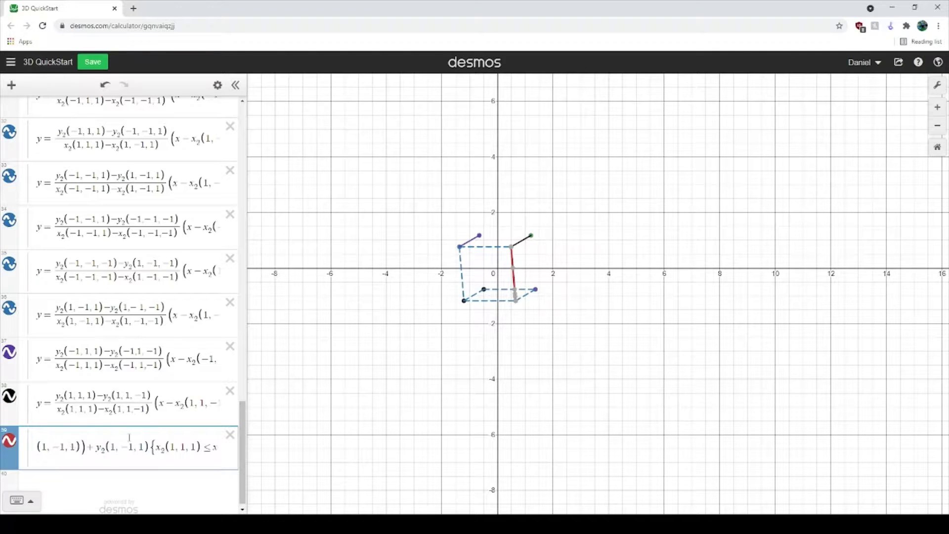
text(-)
click(147, 447)
text(-)
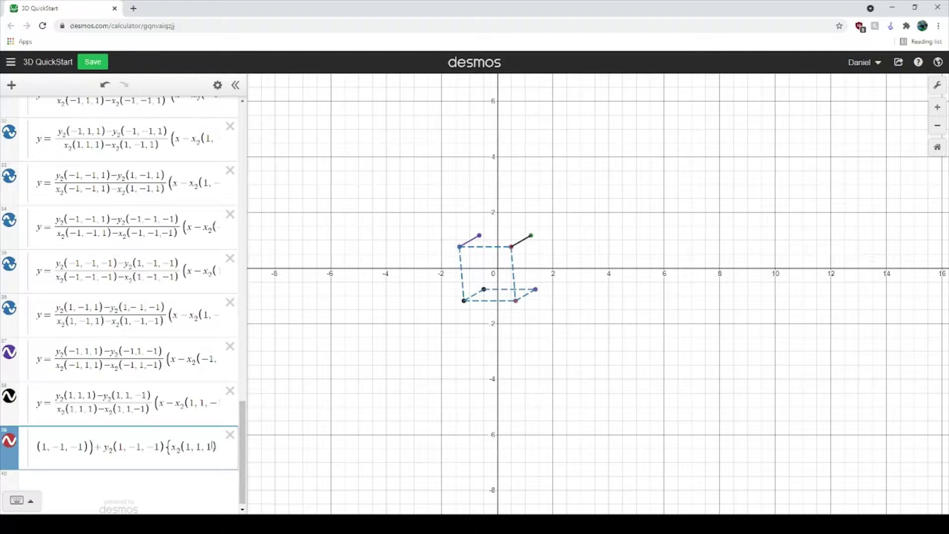
Set the equation's domain restriction to x_2(1,1,-1) ≤ x ≤ x_2(1,-1,-1), x_2(1,-1,-1) ≤ x ≤ x_2(1,1,-1), and check its bounds.
text(-)
drag(208, 447, 232, 450)
click(103, 451)
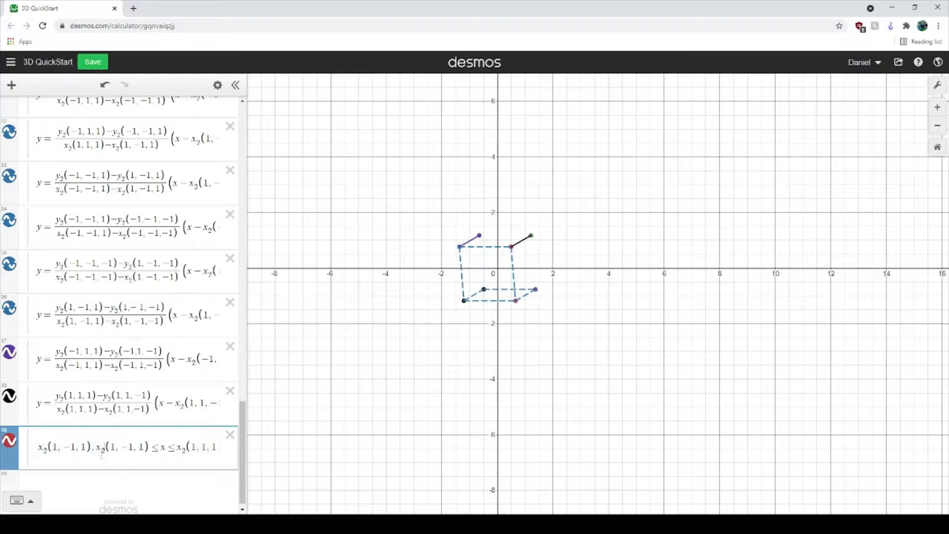
key(ctrl+a)
click(143, 450)
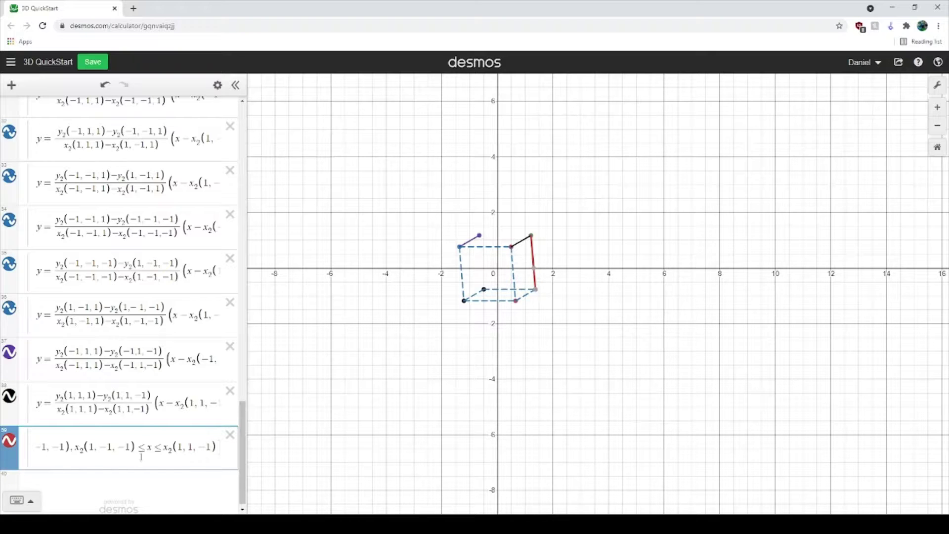
drag(142, 450, 4, 386)
click(128, 457)
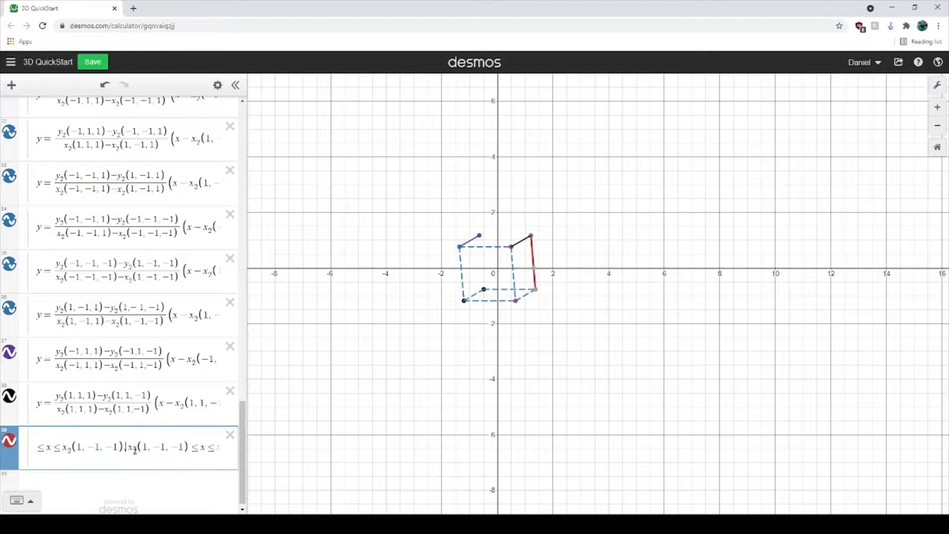
Duplicate the equation of the edge from (1,1,1) to (-1,1,1) into a new expression at the end of the list.
click(491, 247)
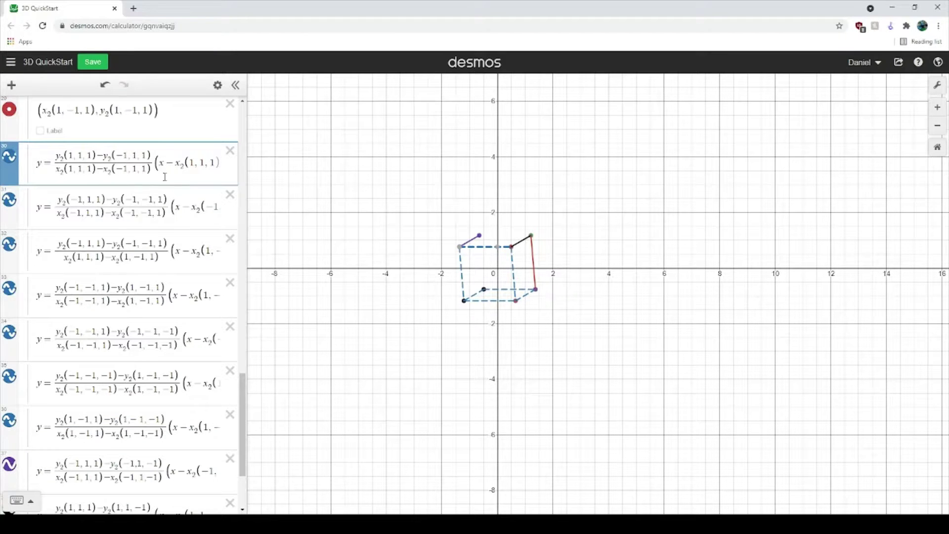
key(ctrl+a)
scroll(116, 422, down, 3)
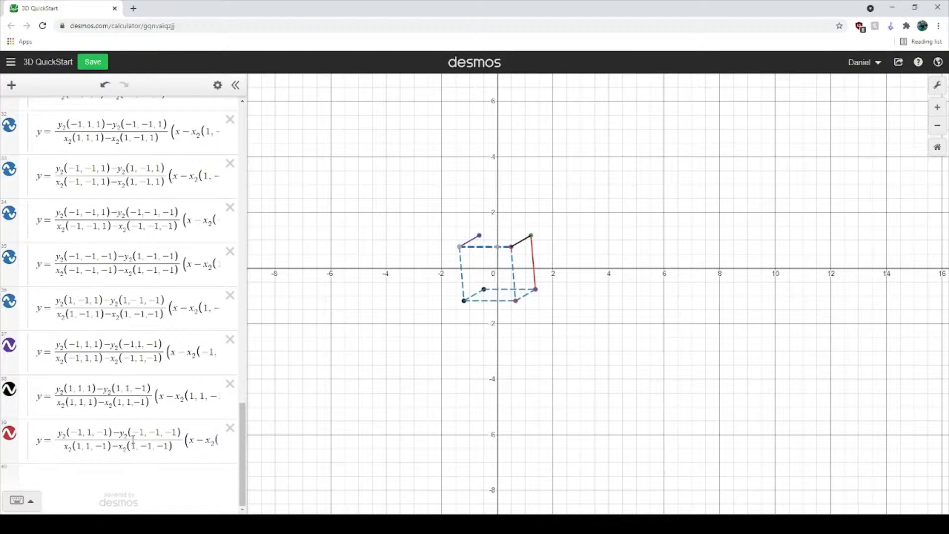
click(132, 439)
key(Return)
key(ctrl+v)
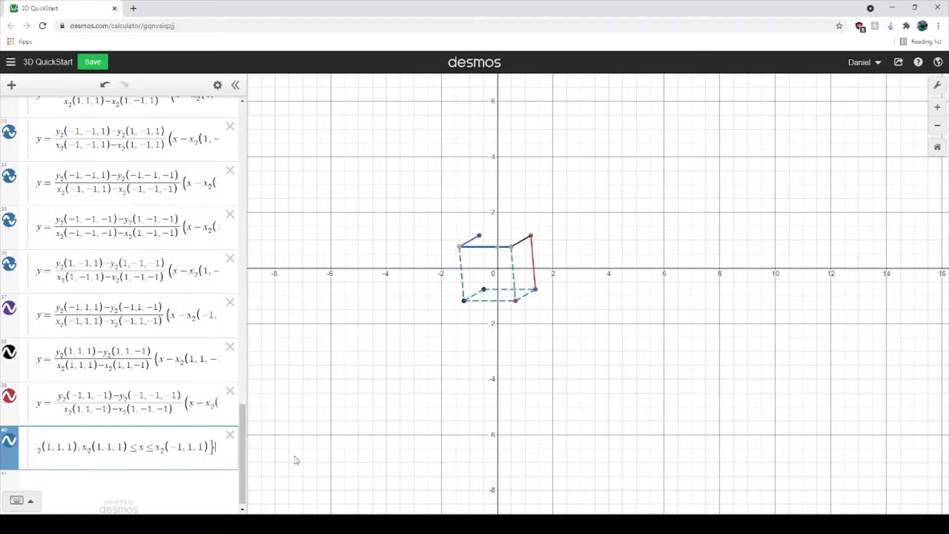
Change the first terms of the duplicated equation's slope fraction to y_2(1,1,-1) and x_2(1,1,-1).
key(ctrl+a)
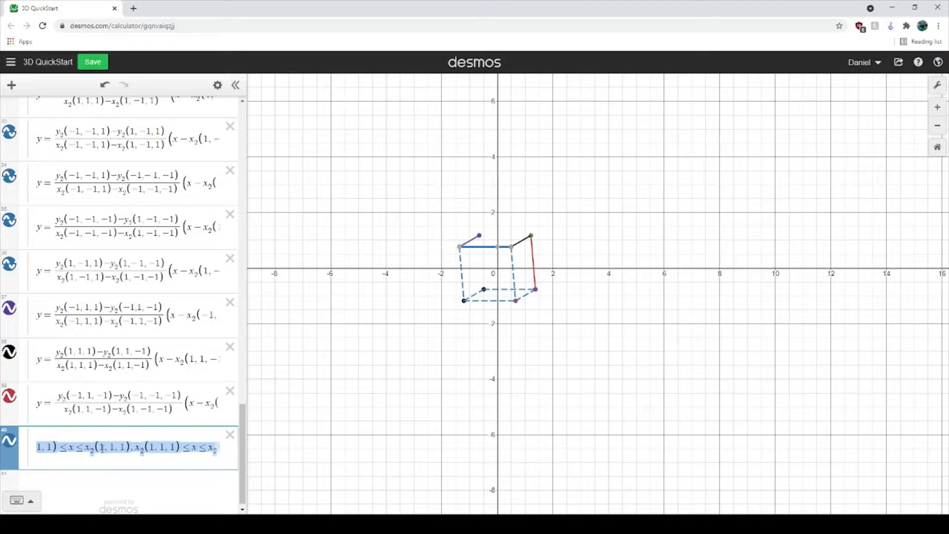
drag(162, 460, 46, 406)
click(70, 447)
drag(115, 450, 2, 404)
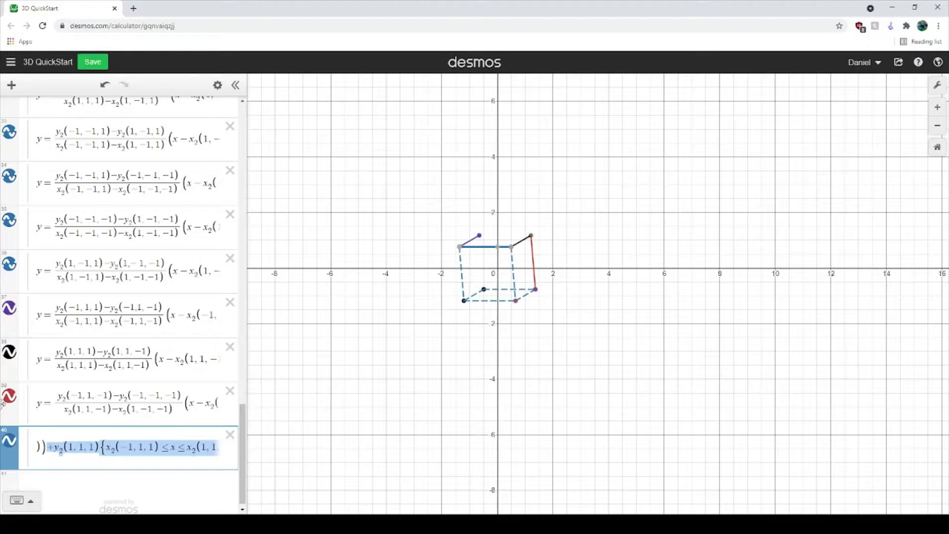
click(93, 446)
drag(141, 449, 11, 414)
drag(93, 451, 2, 411)
click(120, 447)
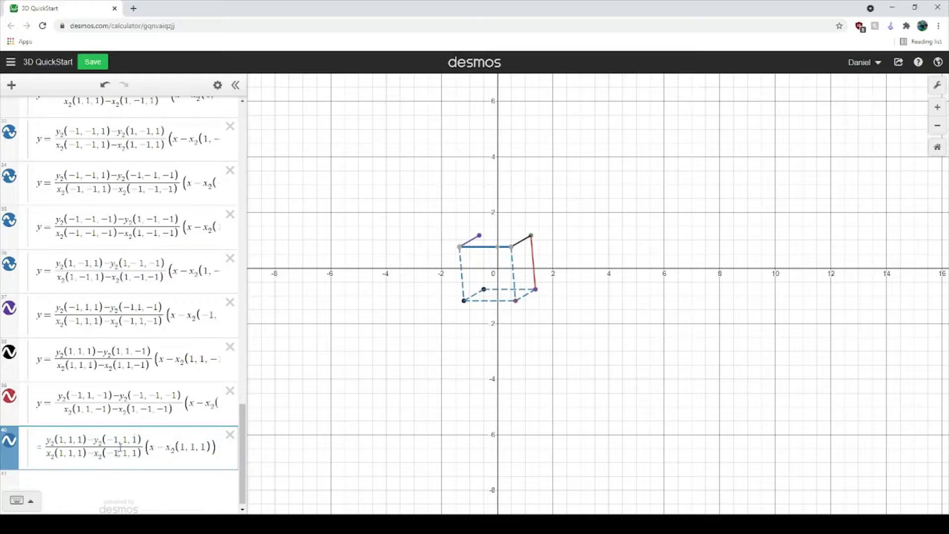
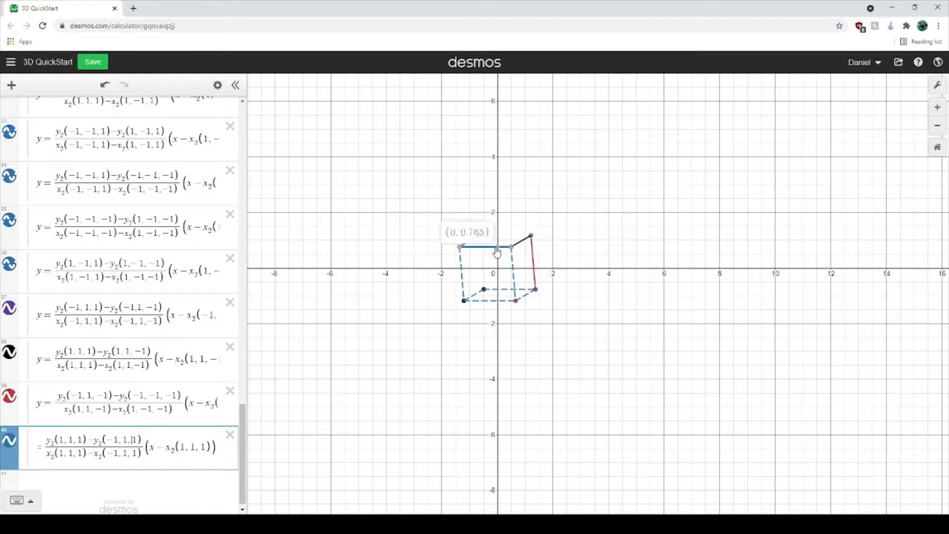
click(79, 440)
text(-)
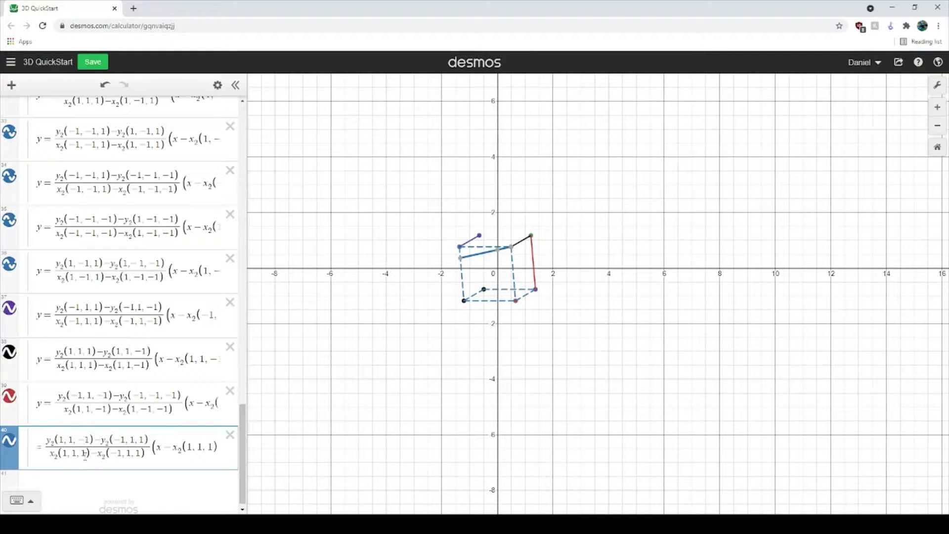
click(82, 454)
text(-)
Change the subtracted terms of the duplicated equation's slope fraction to y_2(-1,1,-1) and x_2(-1,1,-1).
click(142, 439)
text(-)
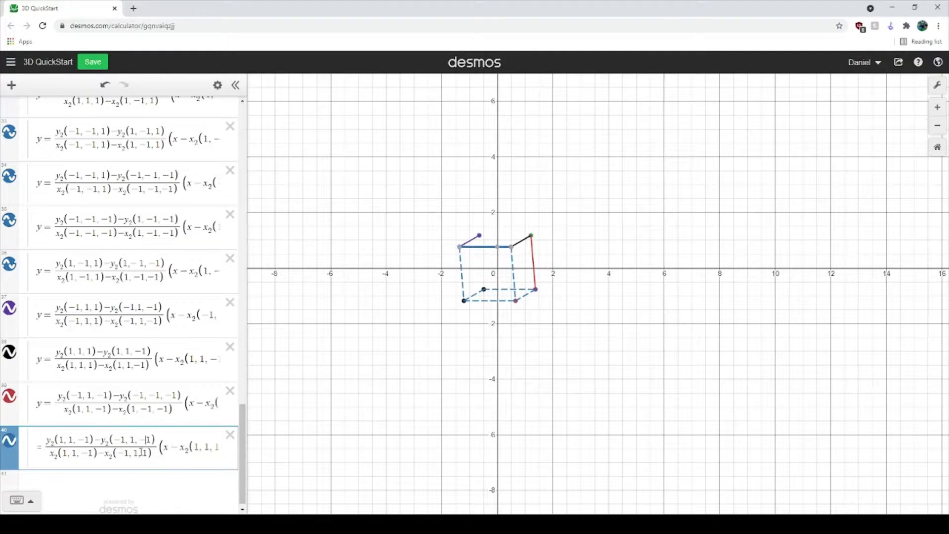
click(144, 454)
text(-)
Change the duplicated equation's point terms to x_2(1,1,-1) and y_2(1,1,-1), and its first domain bound to x_2(-1,1,-1).
drag(146, 455, 277, 442)
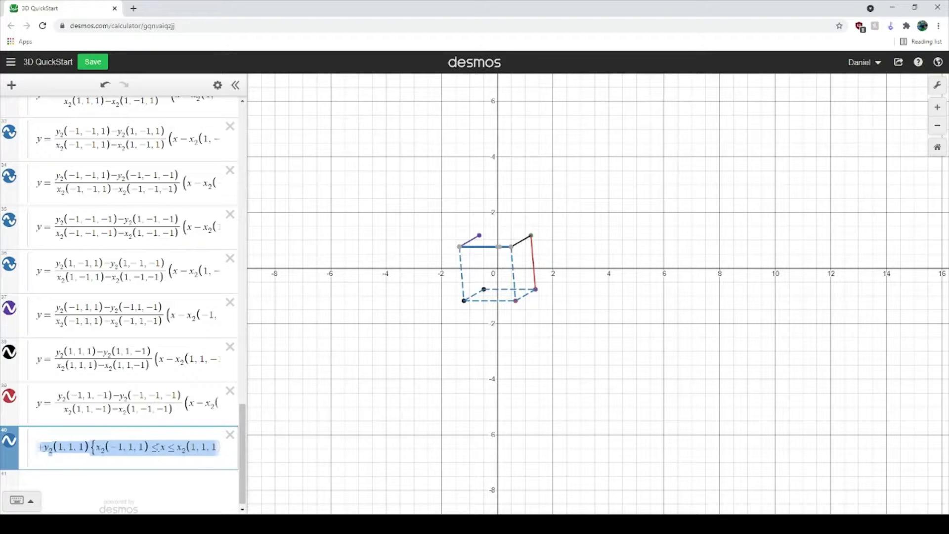
drag(98, 442, 94, 447)
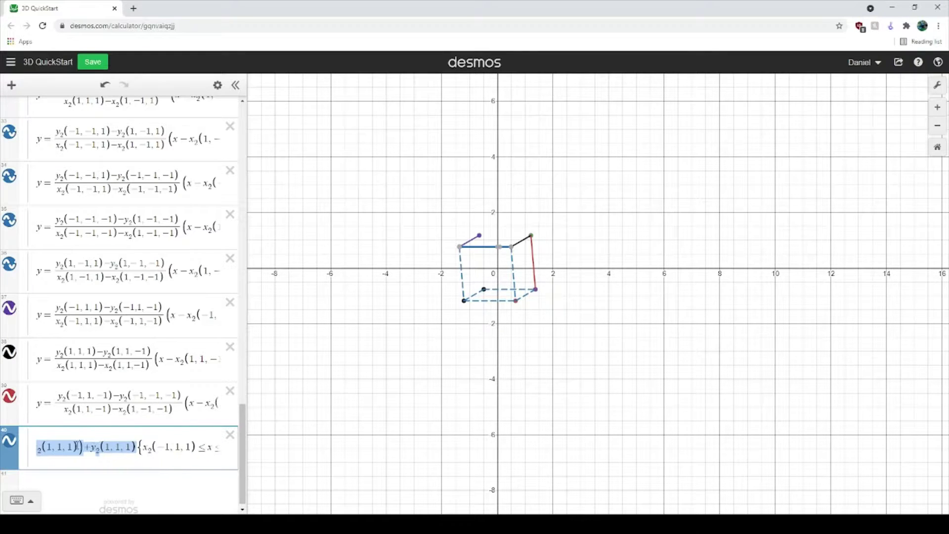
click(73, 446)
text(-)
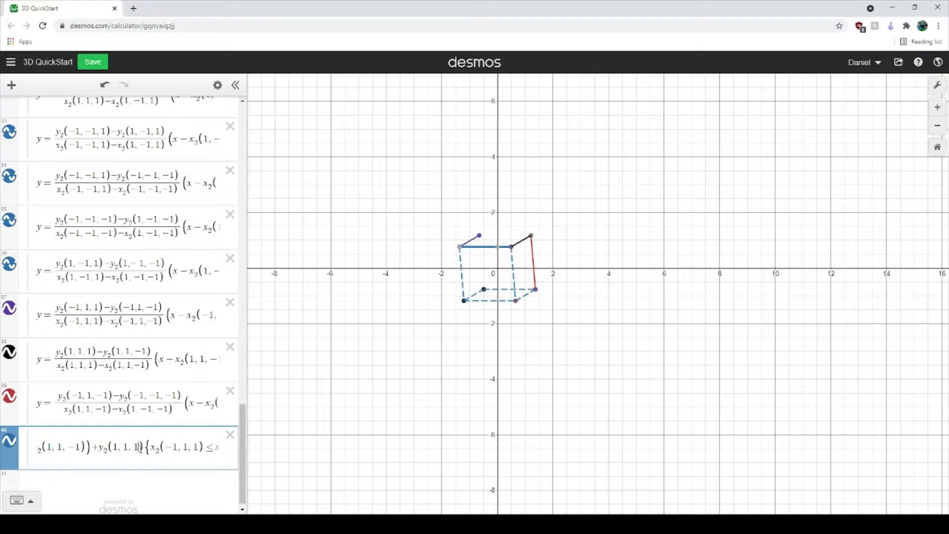
click(134, 446)
text(--)
Change the remaining domain bounds so the restriction continues ≤ x ≤ x_2(1,1,-1), x_2(1,1,-1) ≤ x ≤ x_2(-1,1,-1).
drag(202, 446, 305, 475)
click(127, 446)
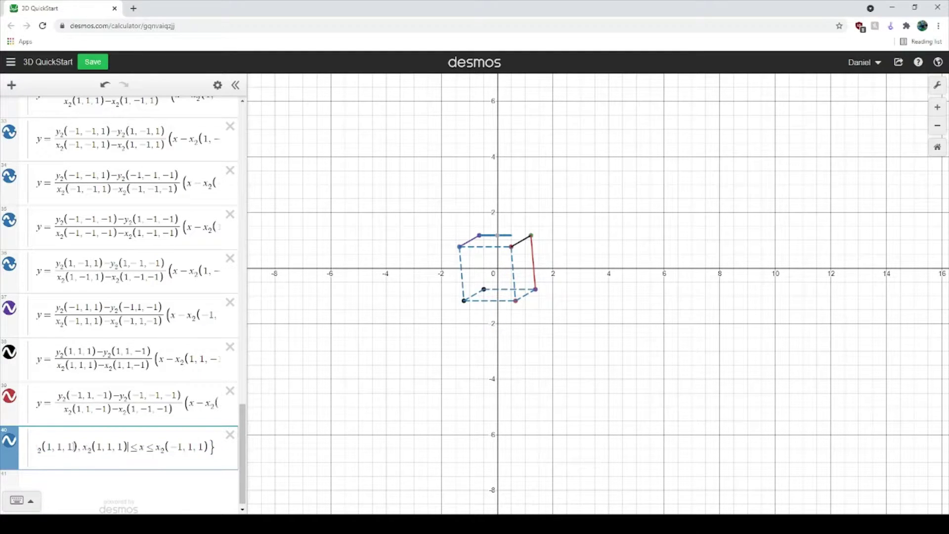
click(68, 446)
text(-)
click(132, 446)
text(-)
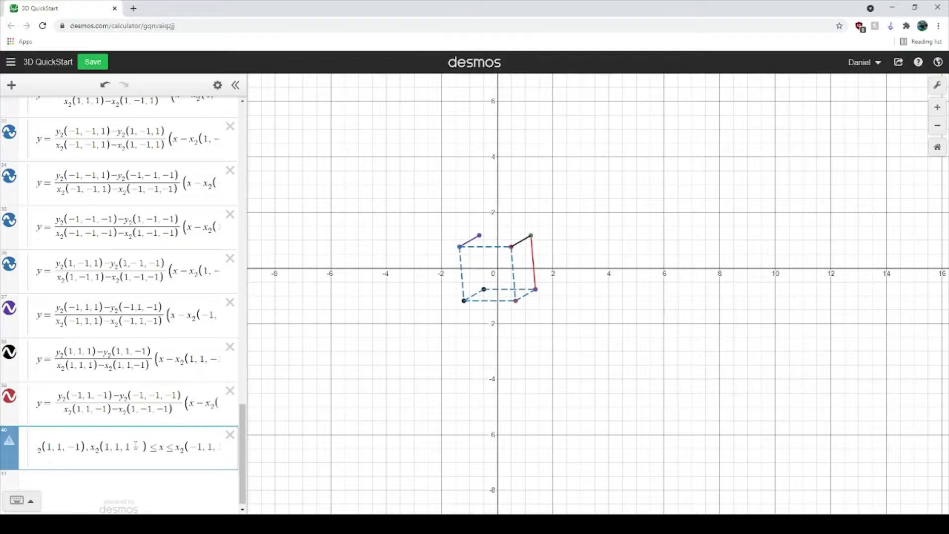
key(BackSpace)
click(127, 447)
text(-)
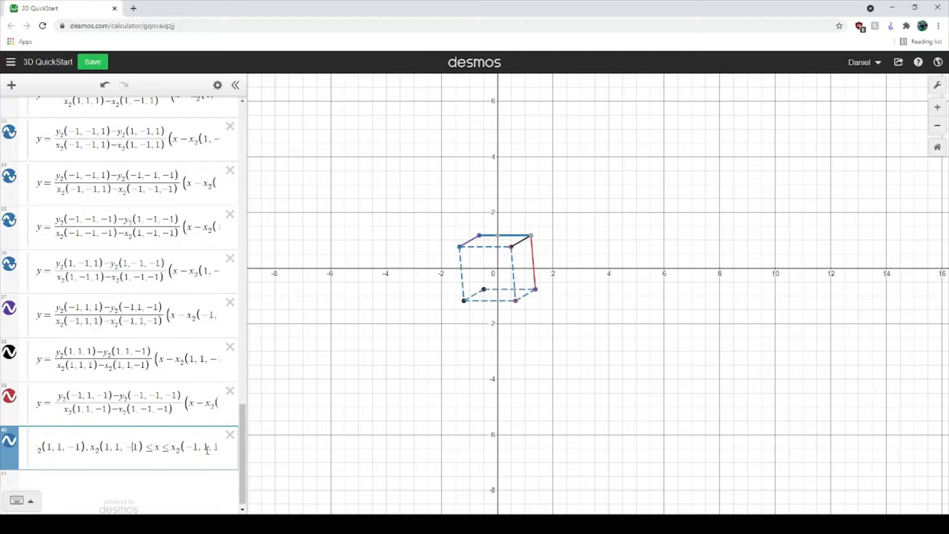
key(ctrl+a)
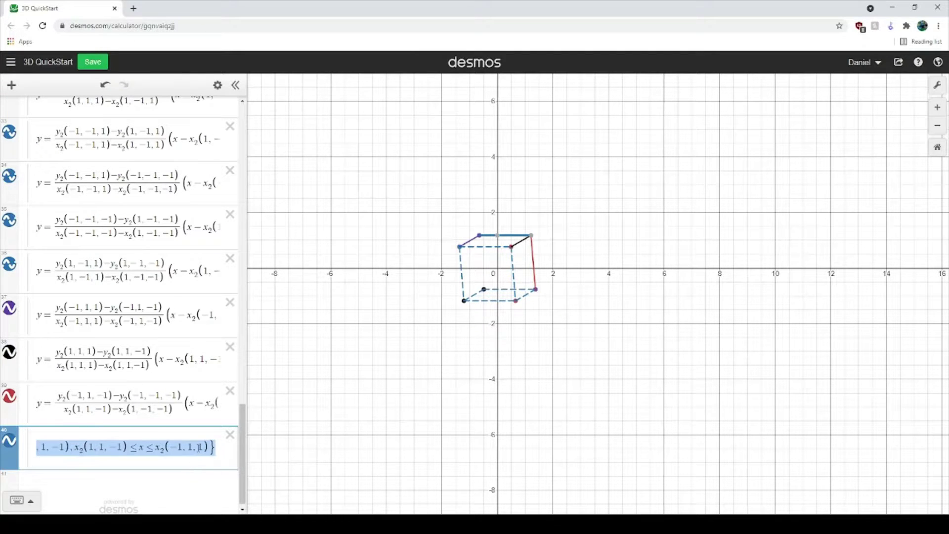
click(198, 448)
text(-)
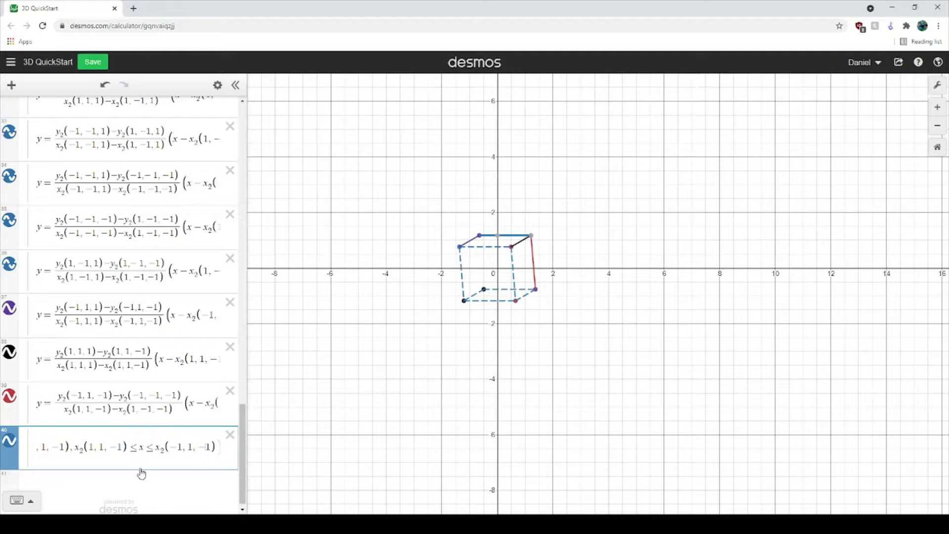
Recolour the dashed line equation joining corners (1,1,1) and (-1,1,1) to orange.
scroll(148, 390, up, 3)
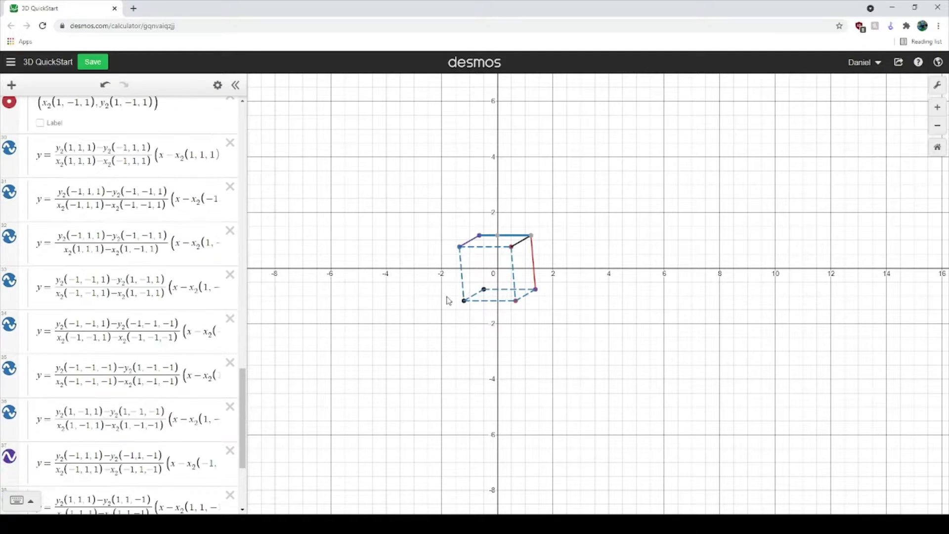
click(492, 252)
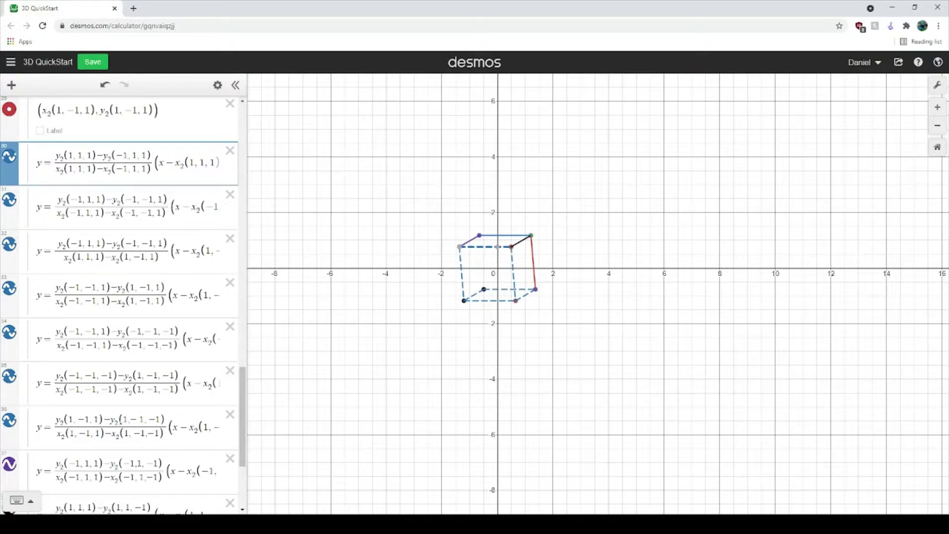
scroll(112, 426, up, 2)
scroll(111, 426, up, 20)
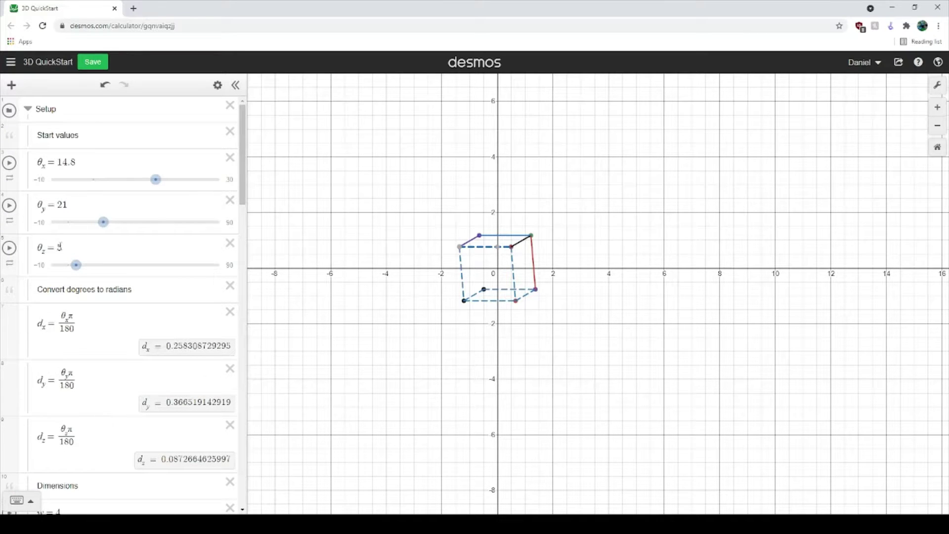
click(59, 246)
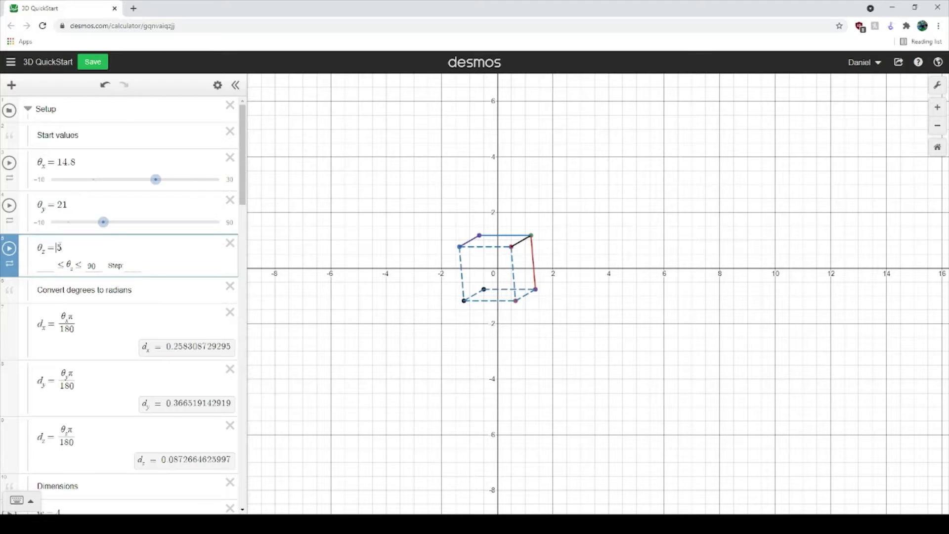
click(479, 247)
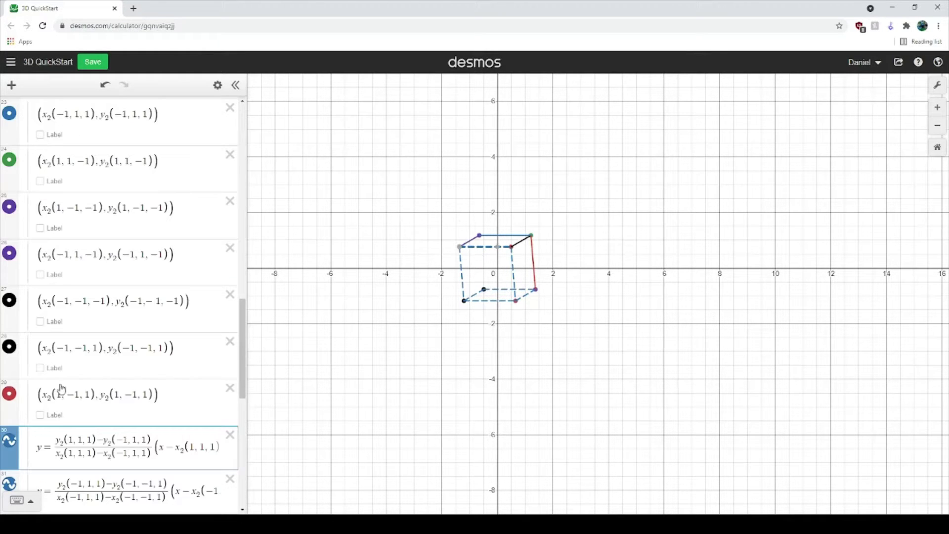
scroll(171, 250, down, 2)
click(217, 85)
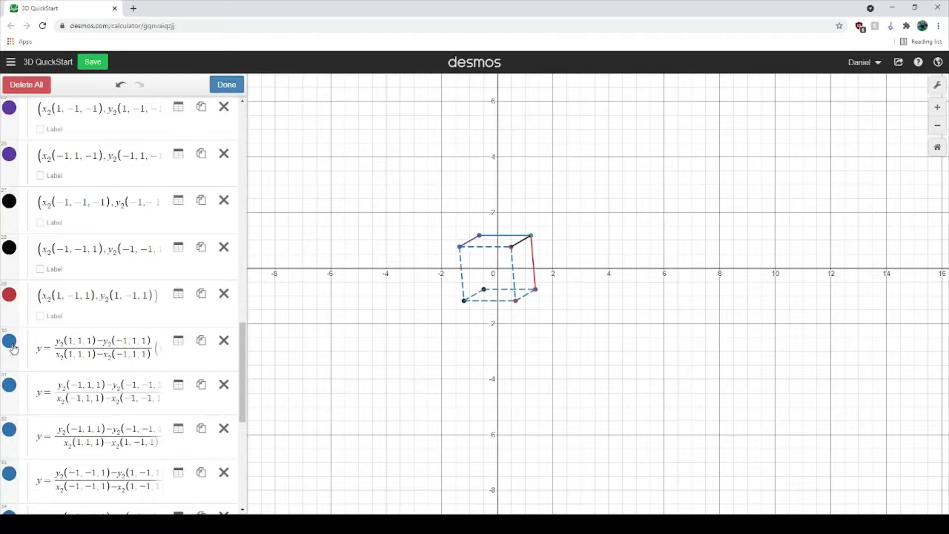
click(11, 343)
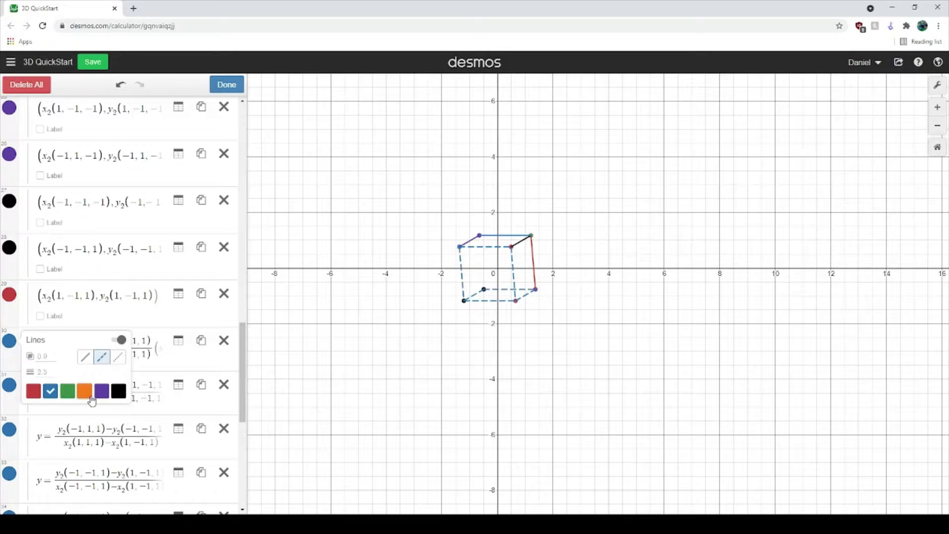
click(85, 392)
click(226, 85)
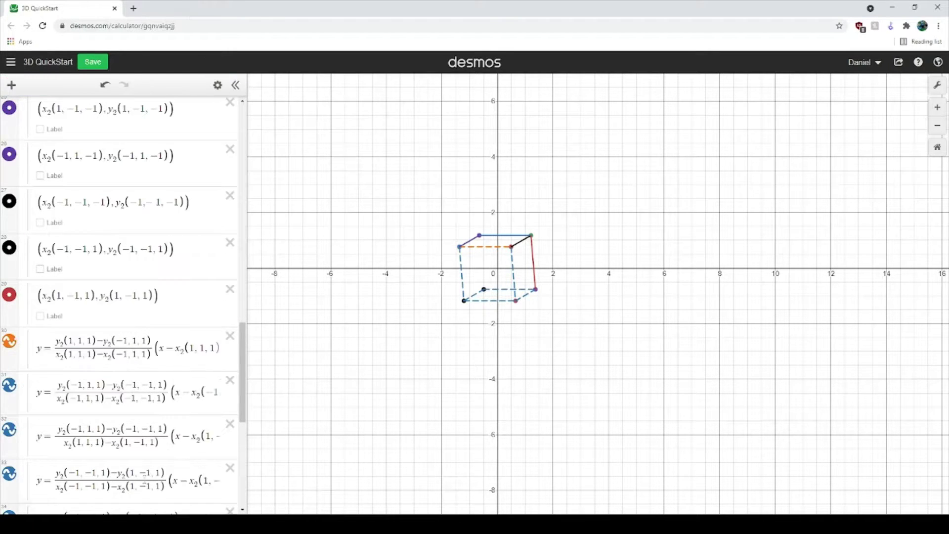
Set θ_z to 185 and select the orange edge to check where it rotates to.
scroll(137, 398, up, 10)
scroll(137, 399, up, 15)
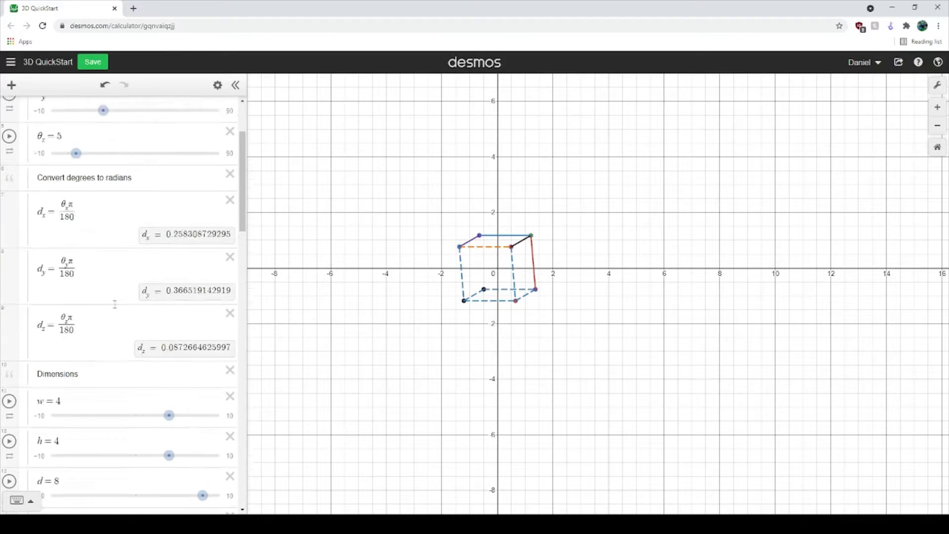
click(58, 248)
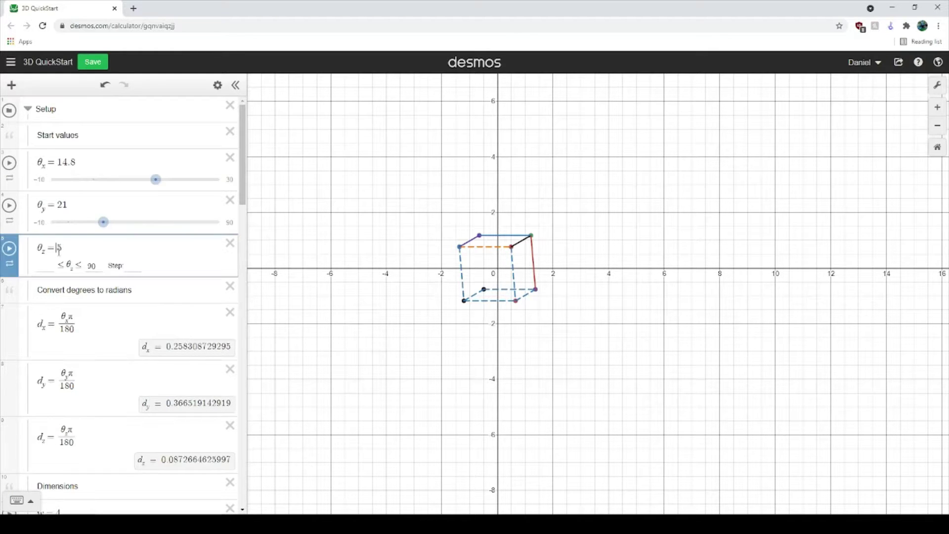
text(18)
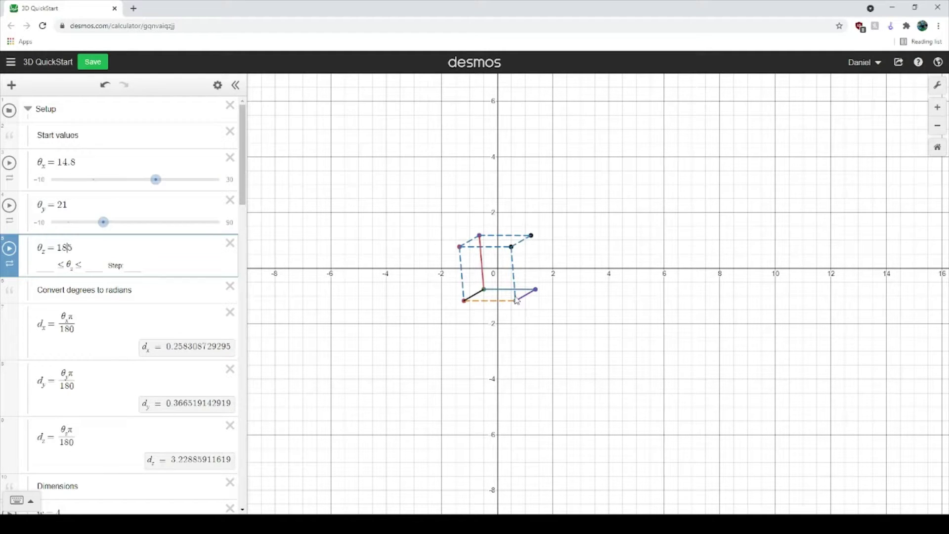
click(474, 301)
Set the θ_z start value to 5.
scroll(104, 416, up, 15)
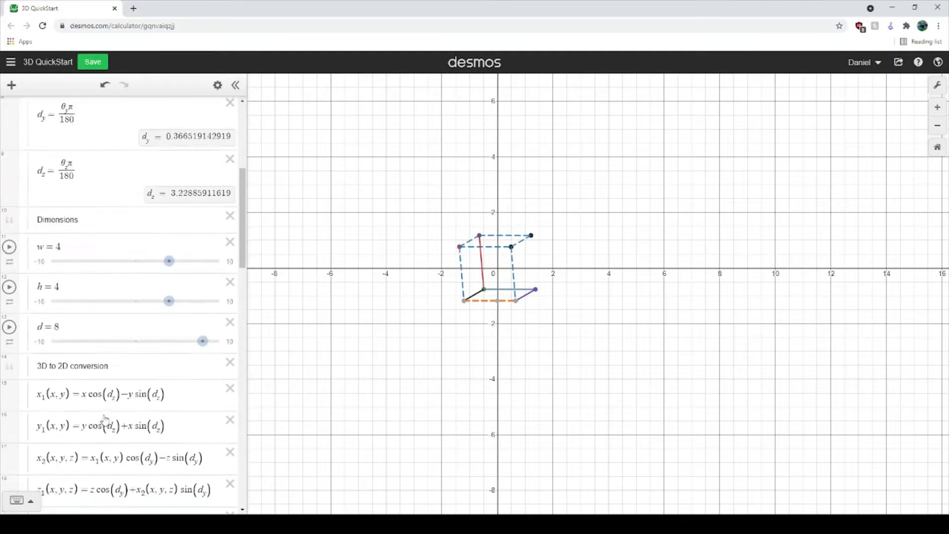
scroll(151, 393, up, 1)
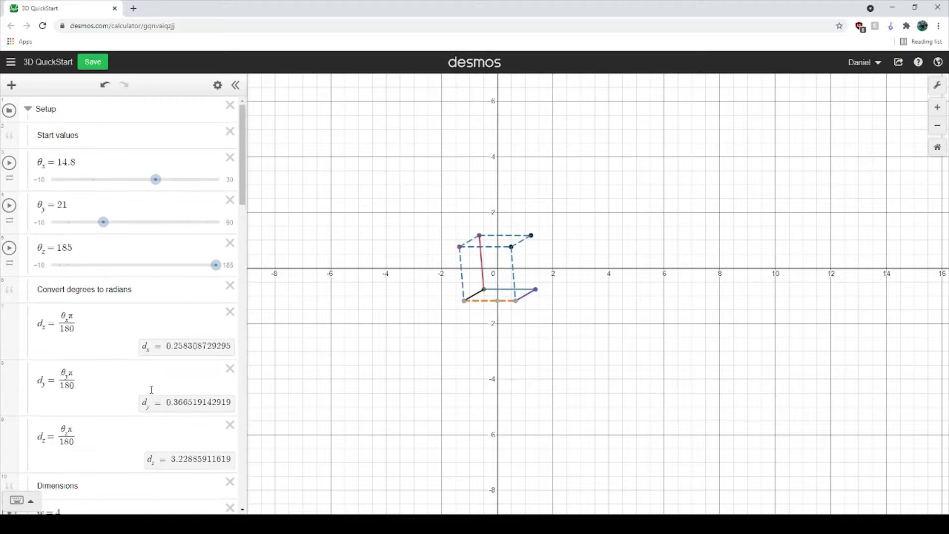
click(71, 246)
key(BackSpace)
key(BackSpace)
key(BackSpace)
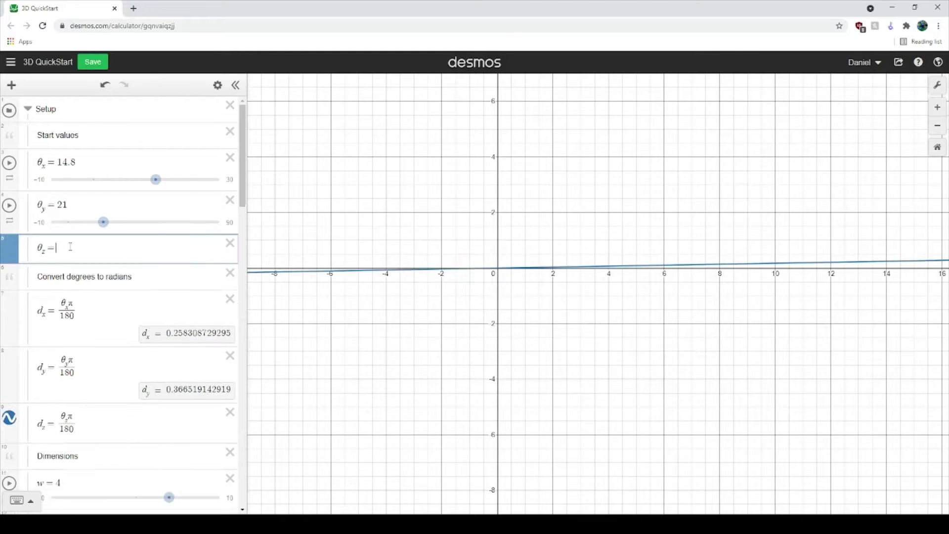
text(5)
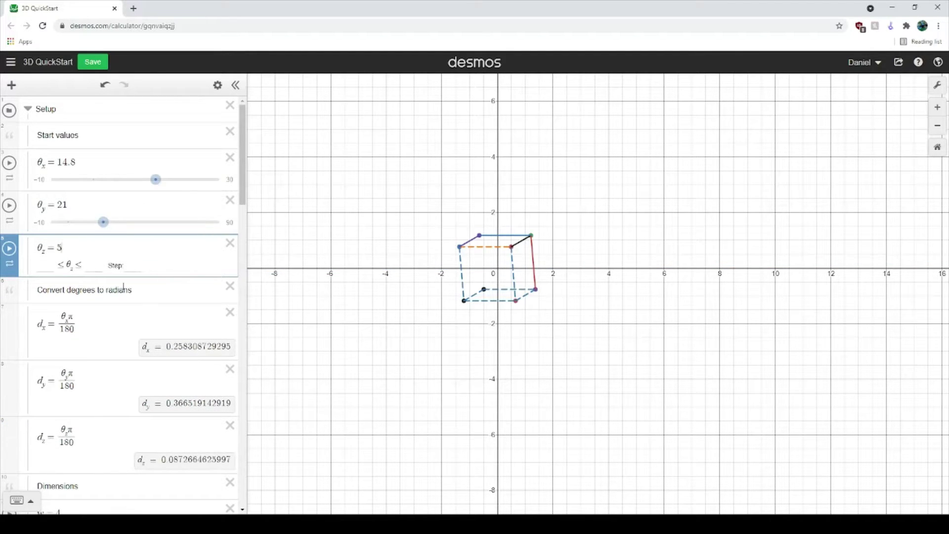
Set the θ_y start value to 201.
scroll(26, 301, down, 15)
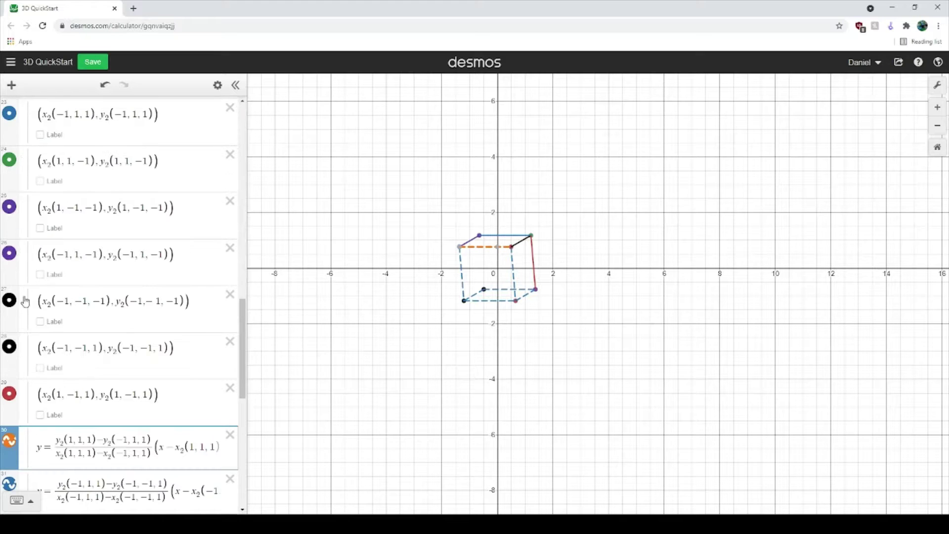
scroll(102, 362, up, 5)
scroll(99, 356, up, 10)
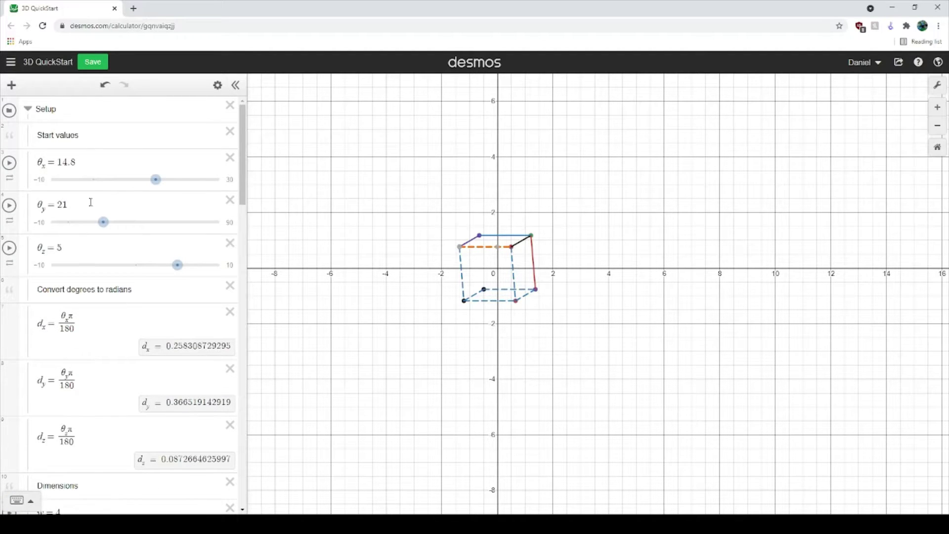
click(60, 205)
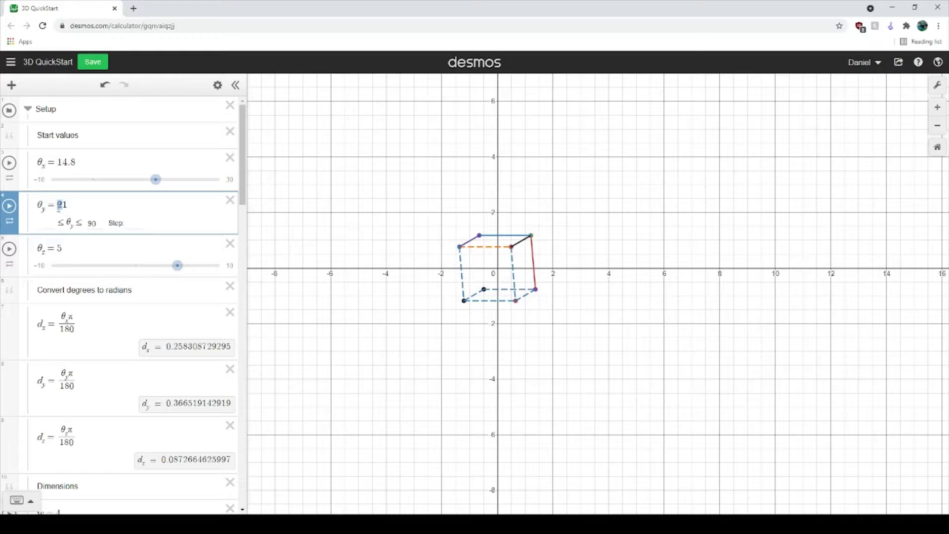
text(0)
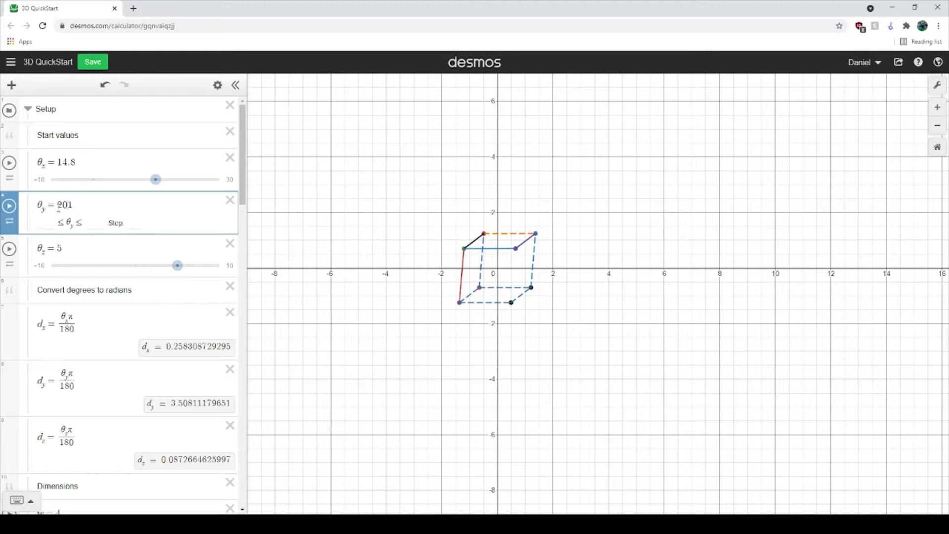
Inspect the rotated cube's orange edge and the coordinates of the corner joining the solid blue and purple edges.
click(506, 234)
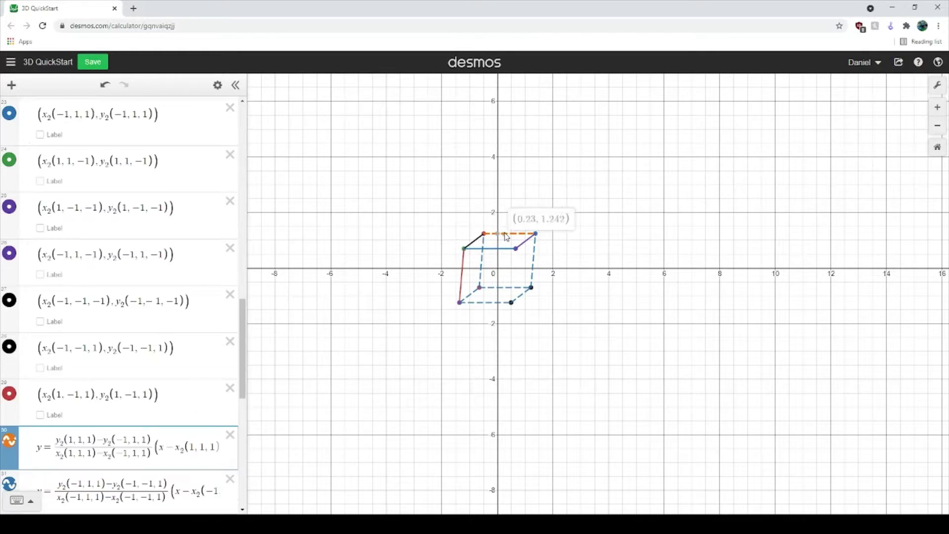
mouse_move(517, 254)
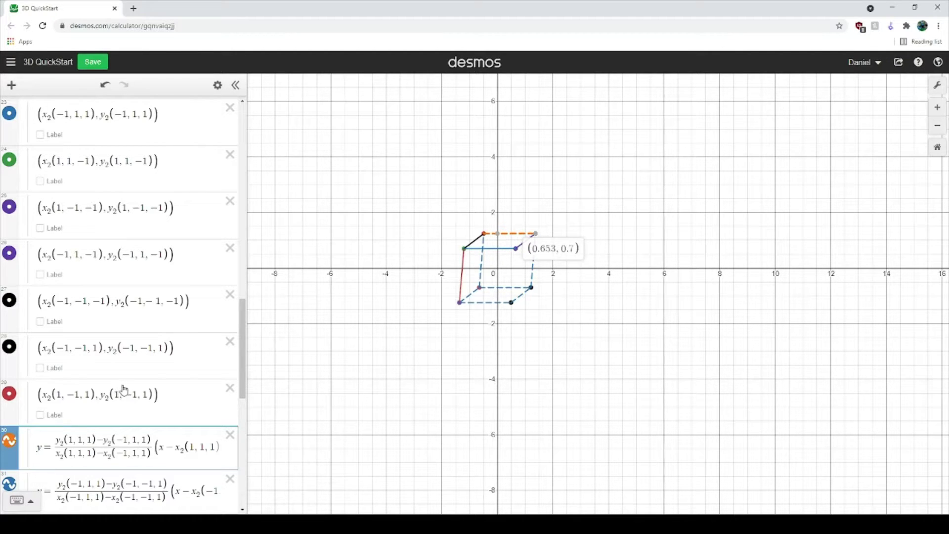
click(595, 358)
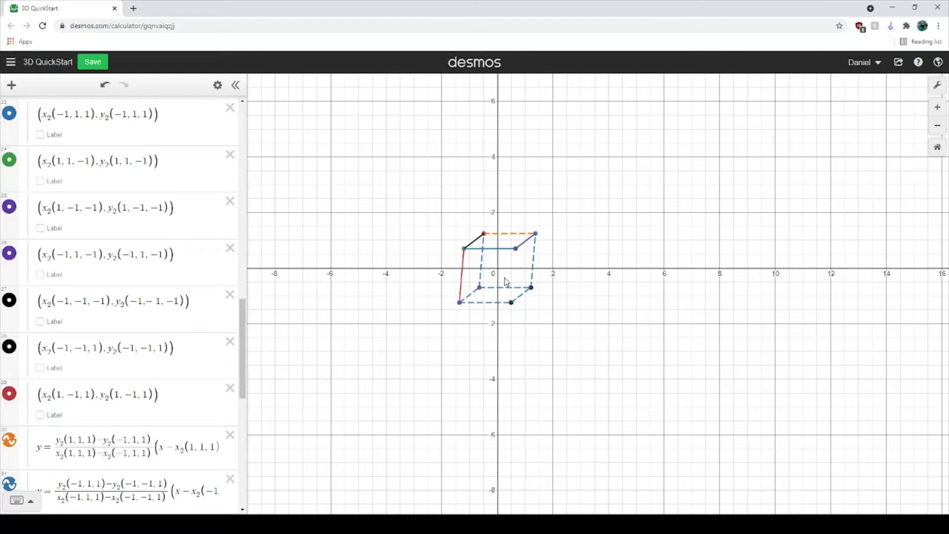
scroll(93, 417, up, 15)
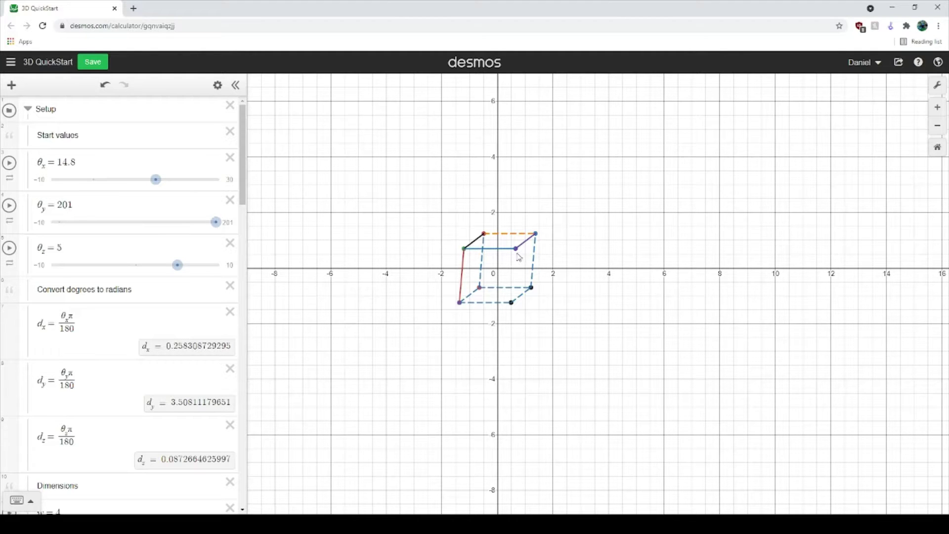
mouse_move(517, 255)
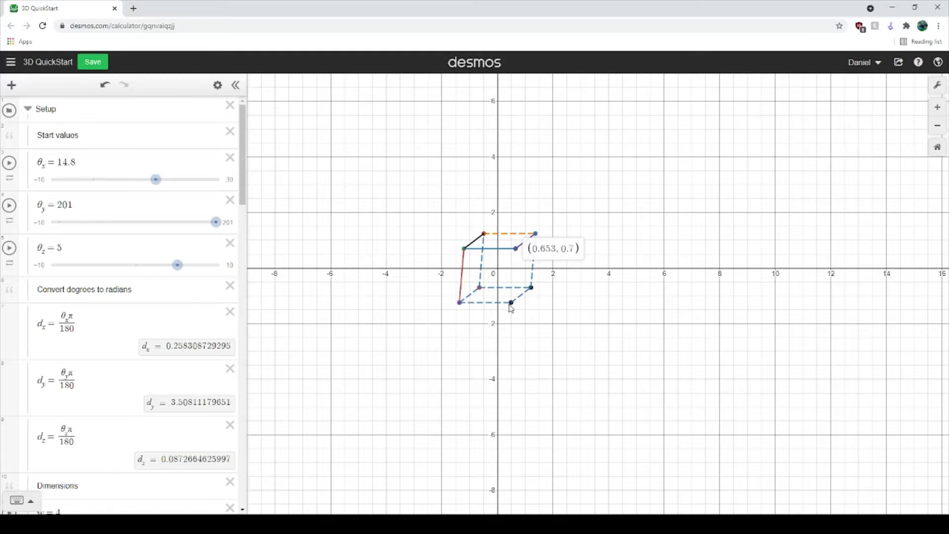
Set θ_y to 21 and show the coordinates of the corner joining the solid blue and purple edges.
click(68, 204)
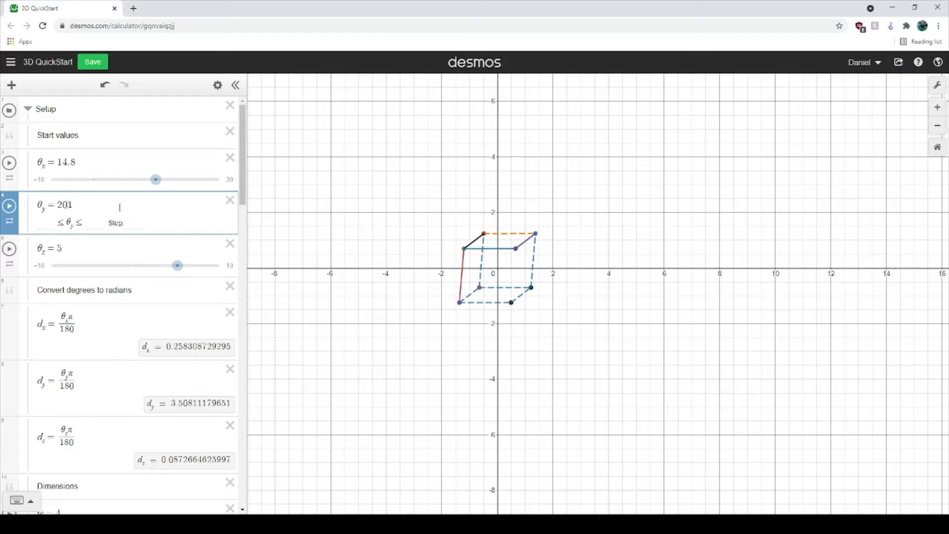
key(BackSpace)
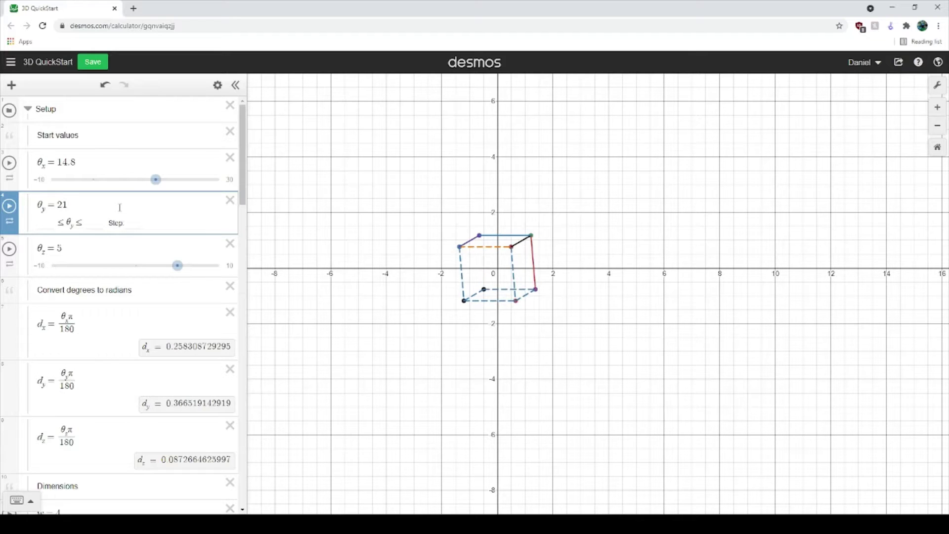
click(480, 237)
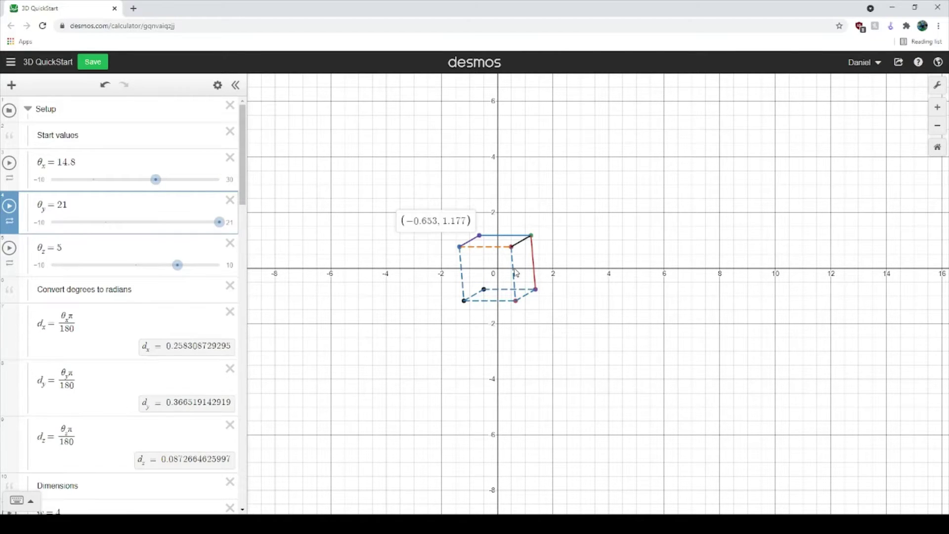
Duplicate the solid red edge's equation into a new expression line below the last equation.
click(534, 267)
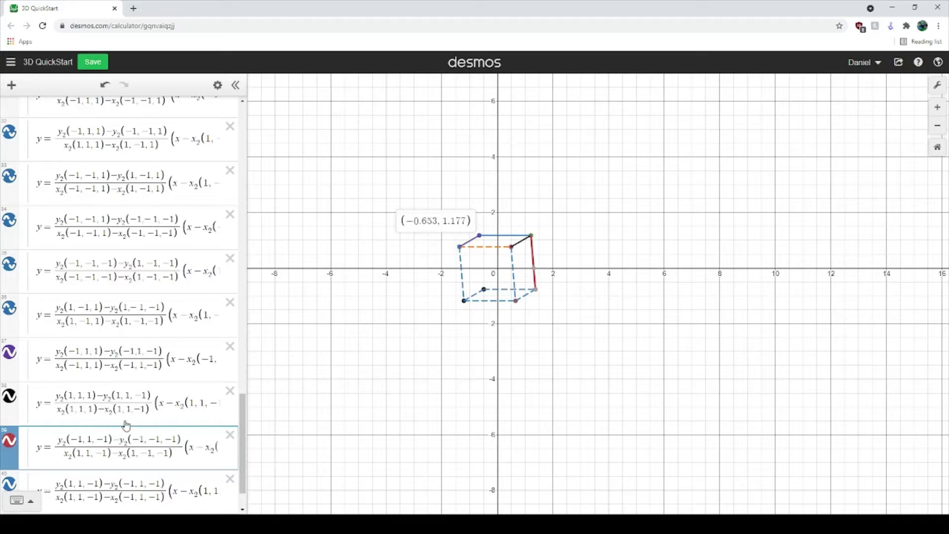
scroll(126, 425, down, 2)
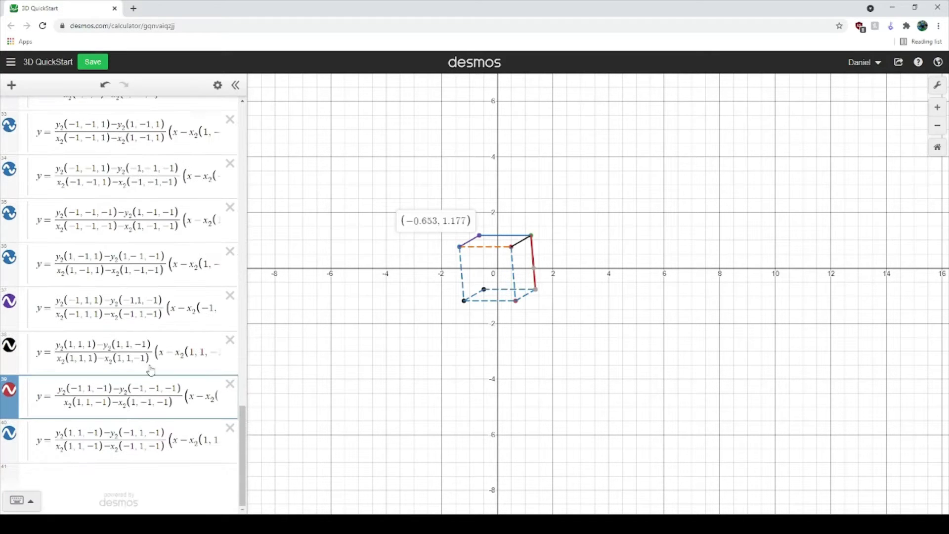
click(92, 408)
key(ctrl+a)
click(149, 447)
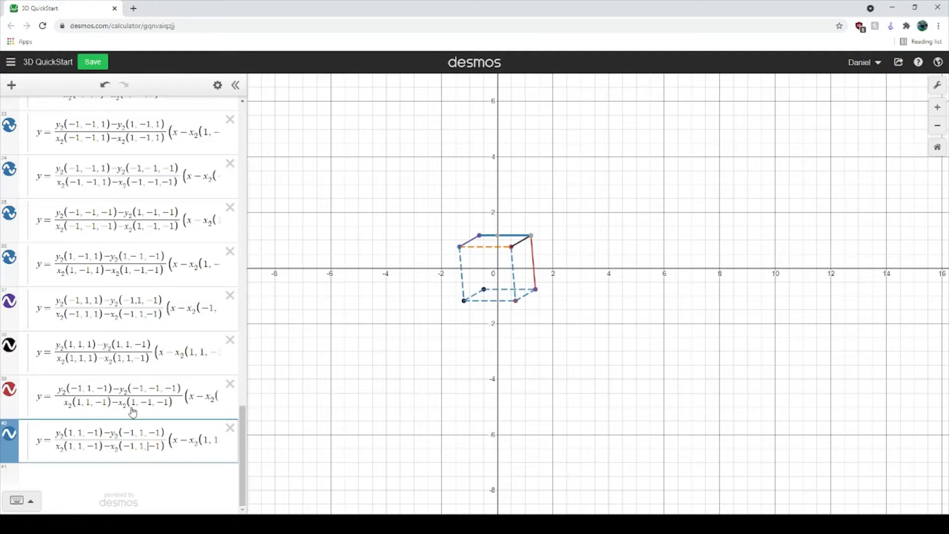
key(Return)
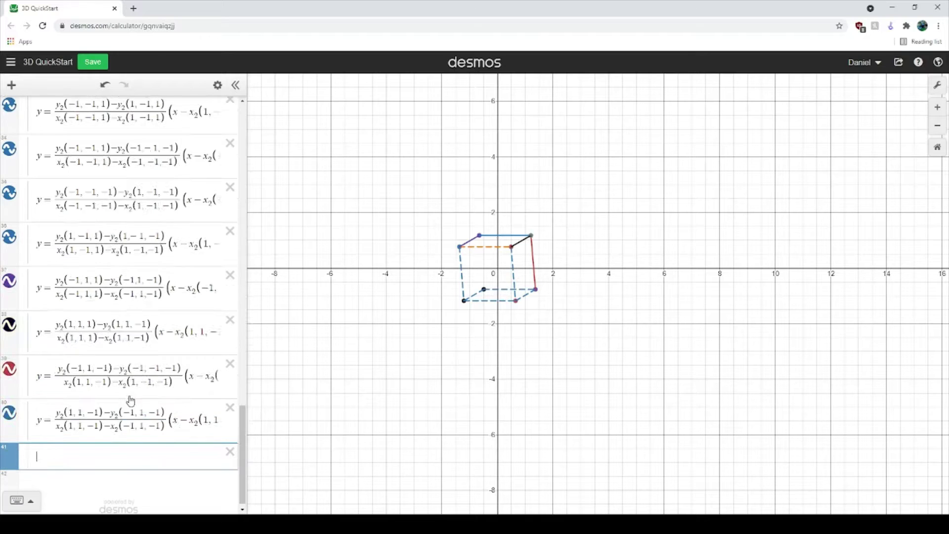
key(ctrl+v)
Examine the copied red-edge equation from its slope fraction through its domain restrictions.
drag(61, 451, 30, 445)
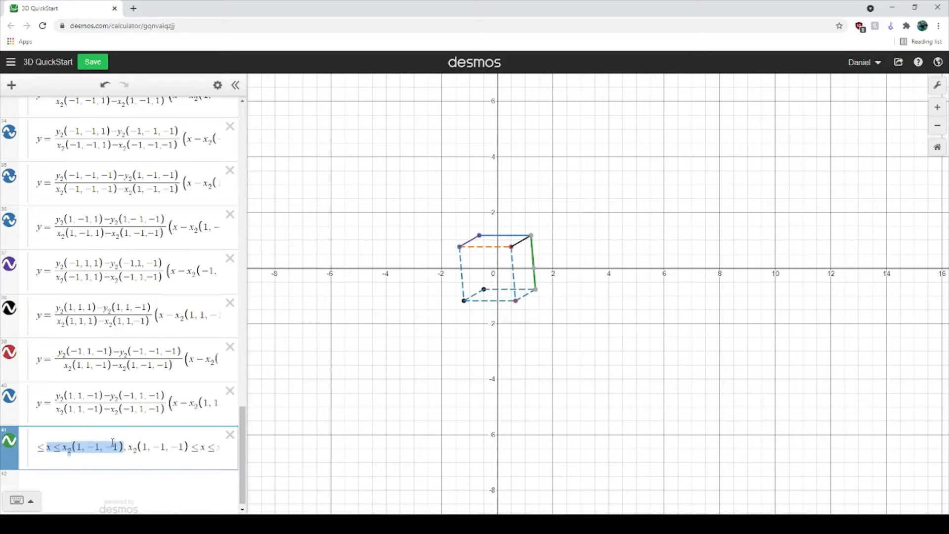
drag(93, 447, 30, 398)
click(103, 448)
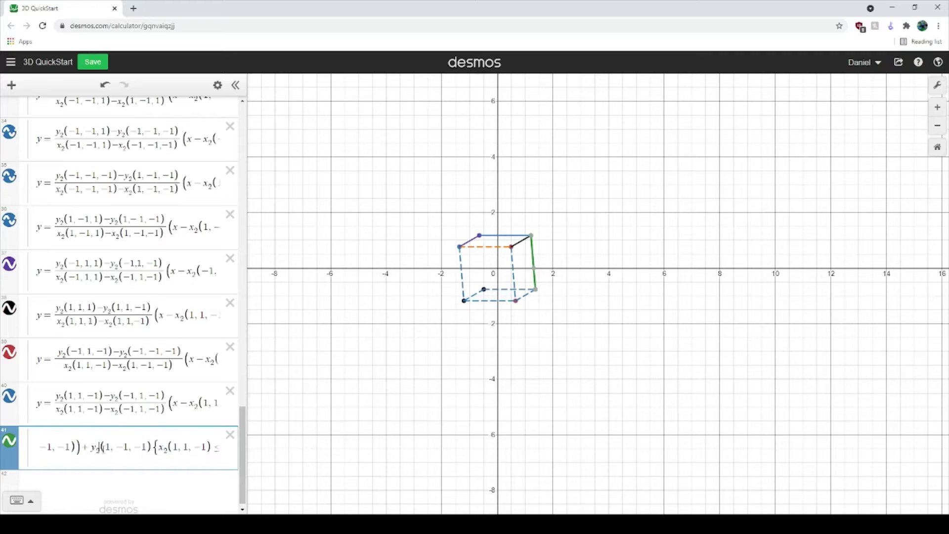
drag(99, 447, 125, 402)
click(37, 444)
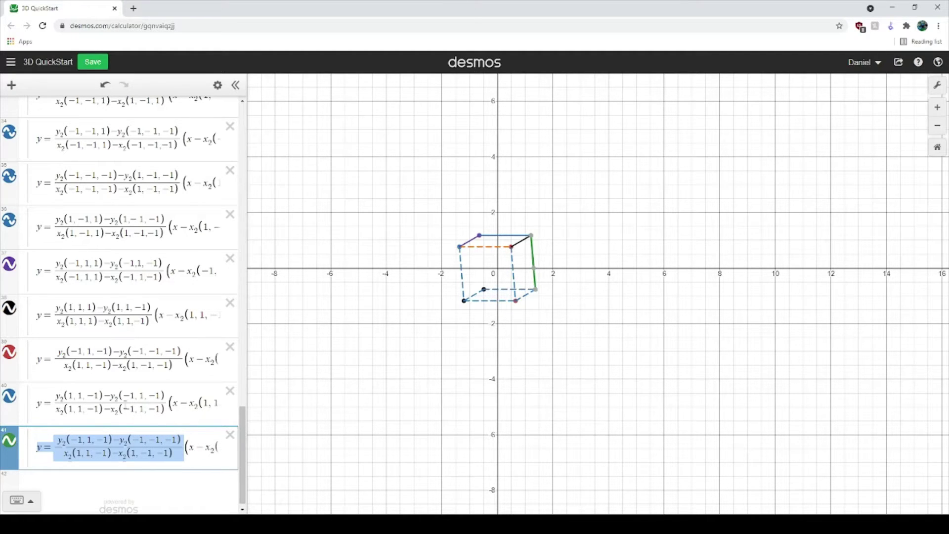
click(72, 452)
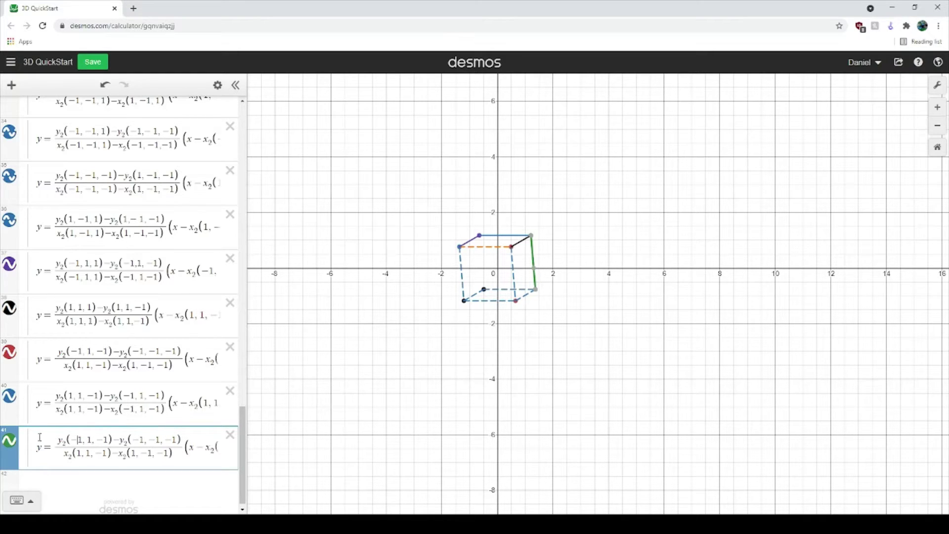
Hide the copied equation and correct the original red edge's slope numerator to y_2(1,1,-1)−y_2(1,-1,-1), checking its remaining terms.
click(9, 440)
click(152, 354)
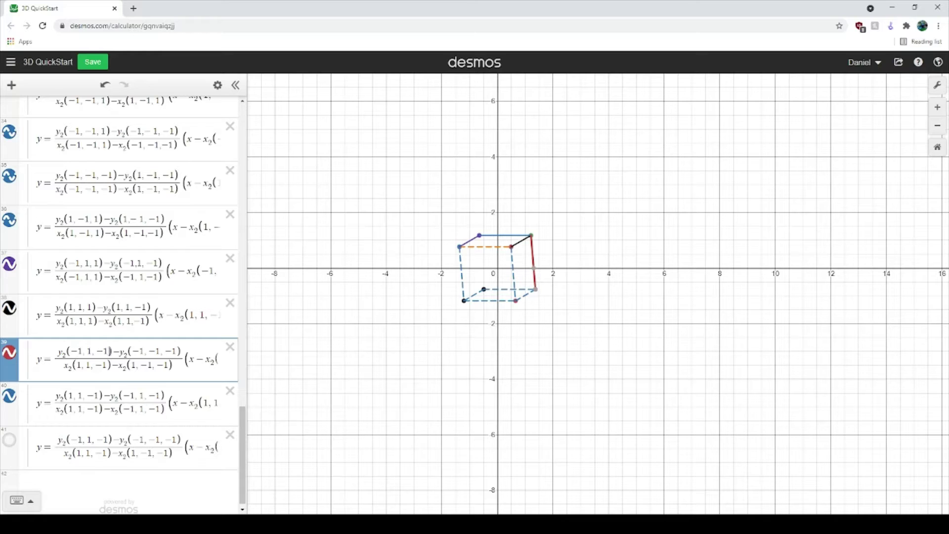
key(BackSpace)
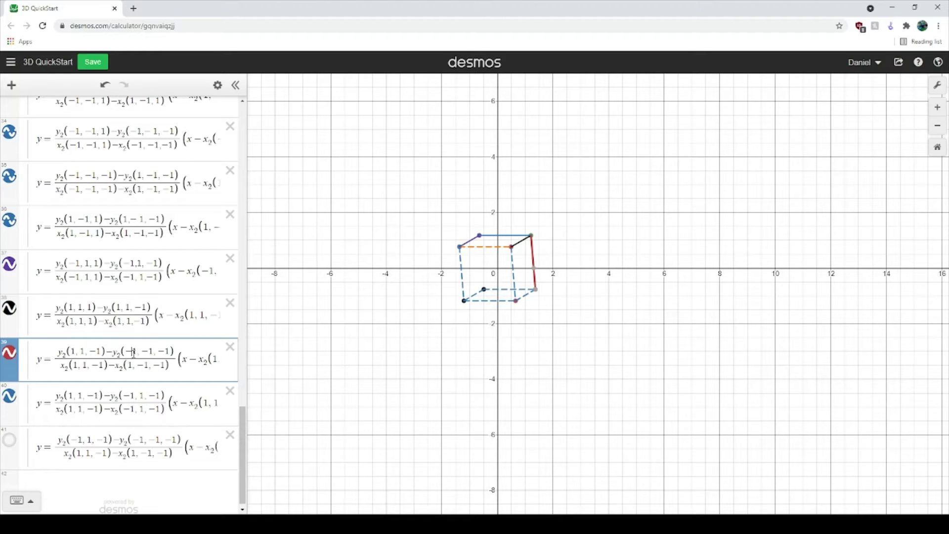
key(BackSpace)
drag(132, 352, 357, 367)
click(117, 363)
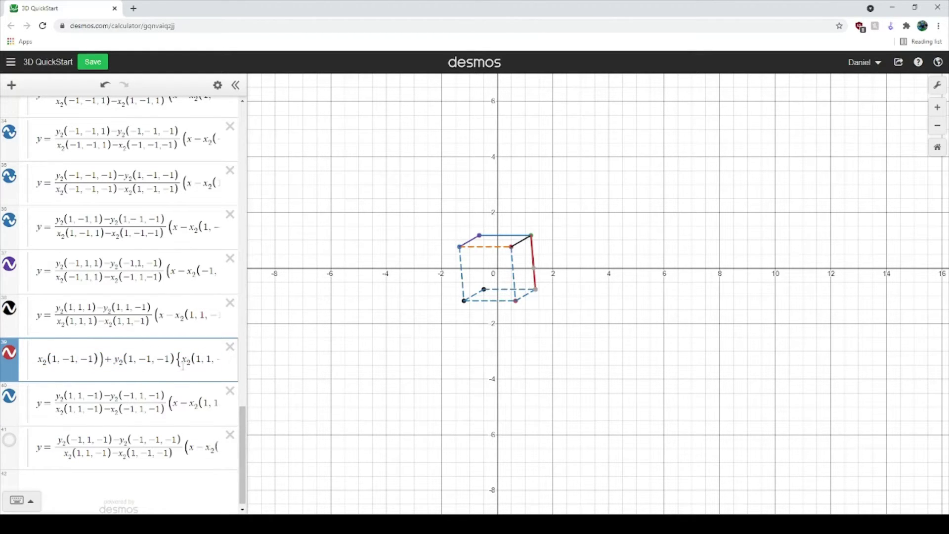
drag(183, 365, 371, 374)
drag(142, 364, 495, 403)
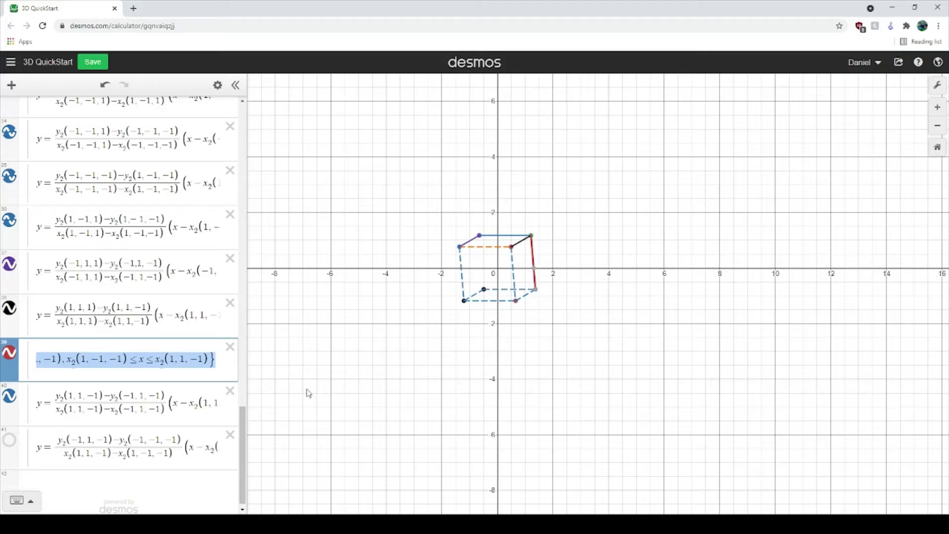
drag(143, 364, 76, 303)
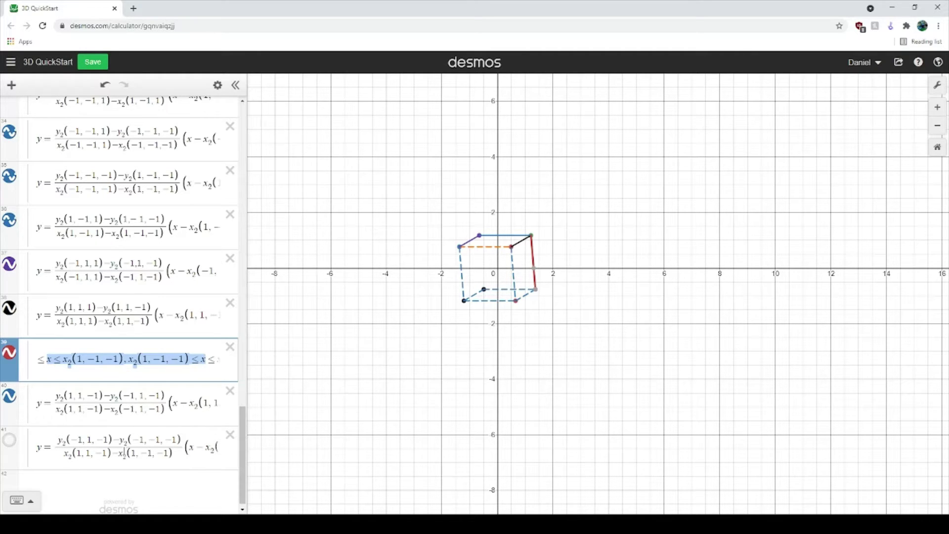
Show the copied equation and set its slope denominator to x_2(-1,1,-1)−x_2(-1,-1,-1).
click(9, 439)
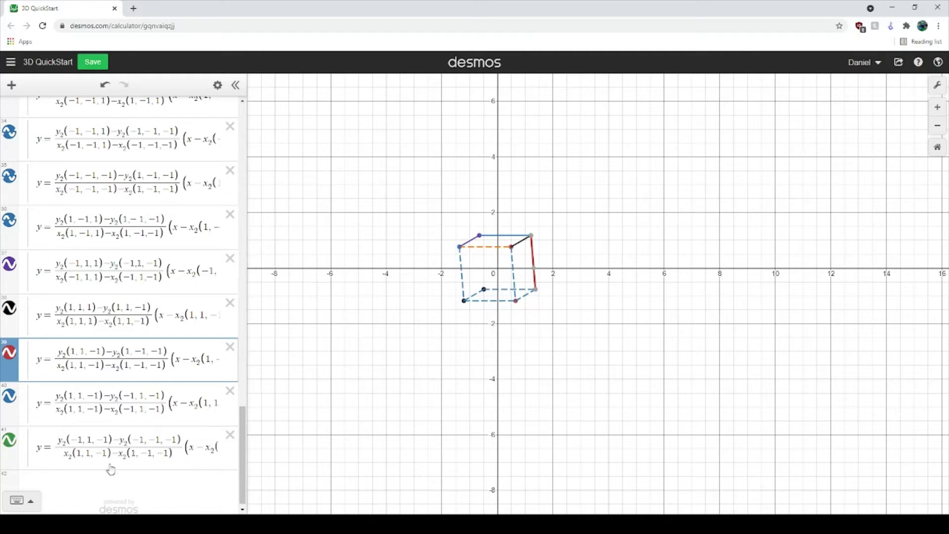
click(79, 453)
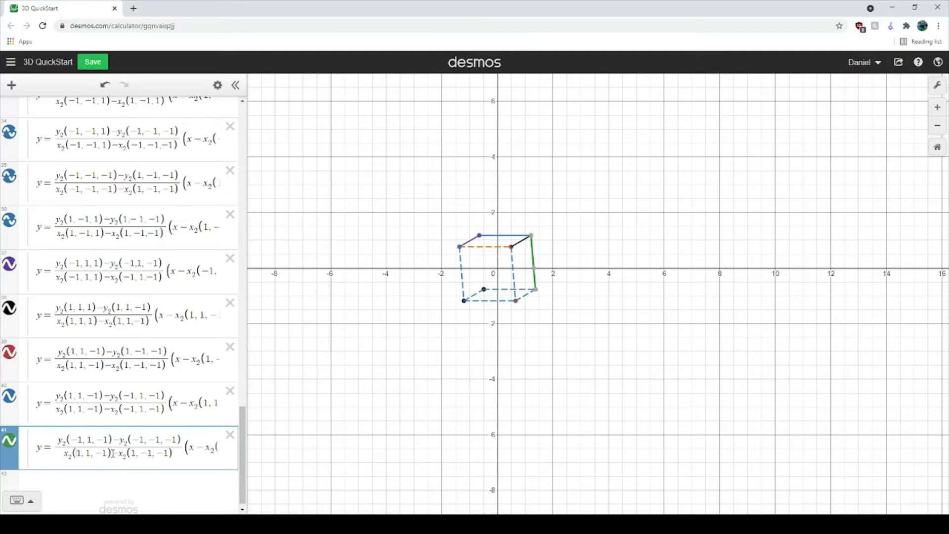
text(-1, )
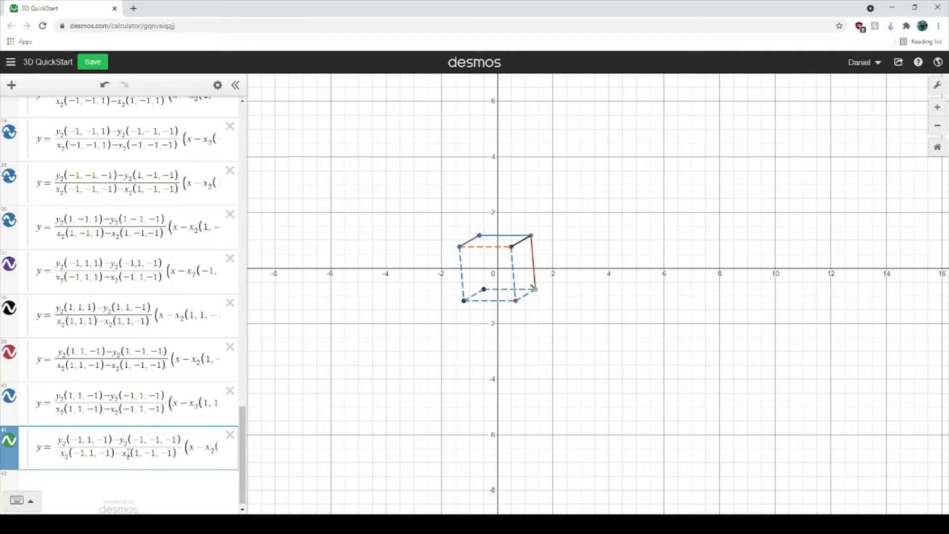
text(-)
Change the point terms in the copied green equation to x_2(-1,-1,-1) and y_2(-1,-1,-1).
drag(140, 454, 323, 485)
click(93, 448)
drag(109, 439, 41, 435)
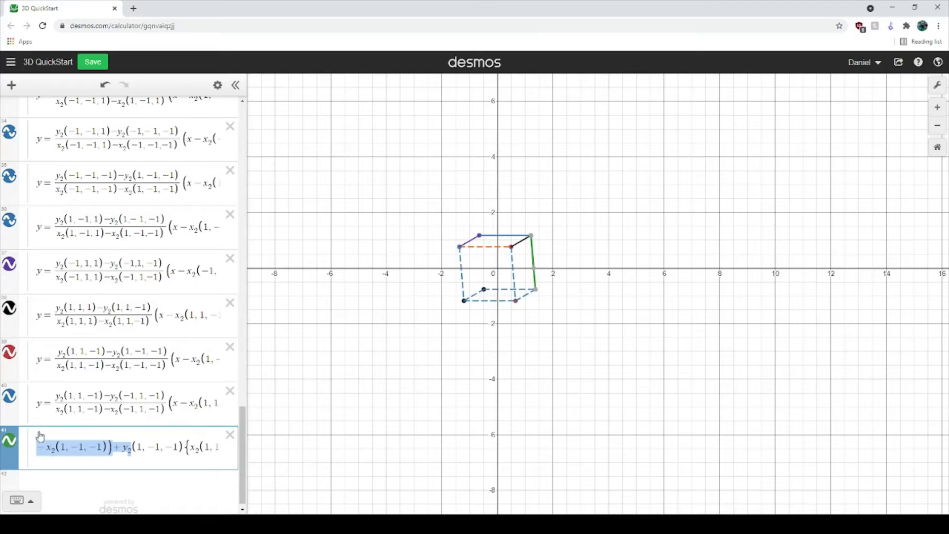
click(61, 446)
text(-)
drag(120, 448, 311, 470)
click(126, 453)
click(119, 438)
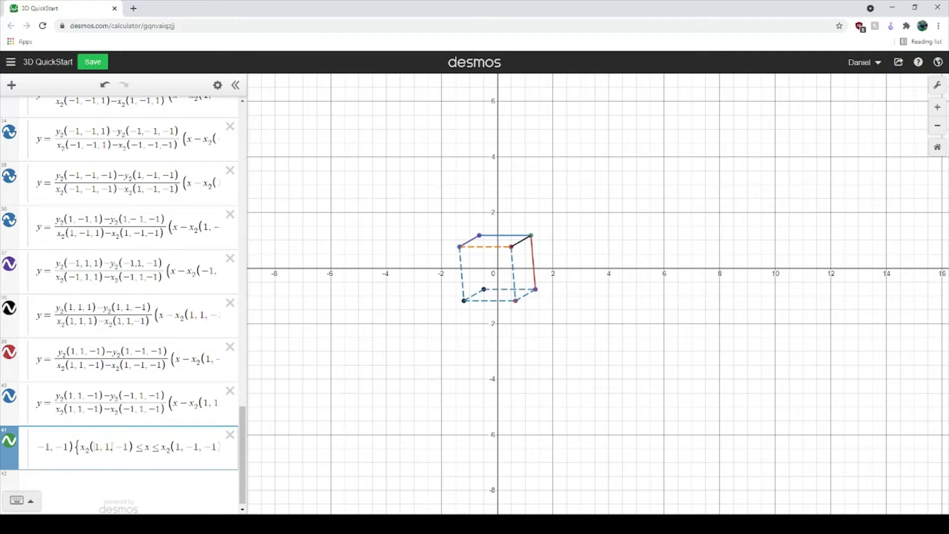
Restrict the green line's domain in both directions between x_2(-1,1,-1) and x_2(-1,-1,-1), and check the finished equation.
click(98, 447)
text(-)
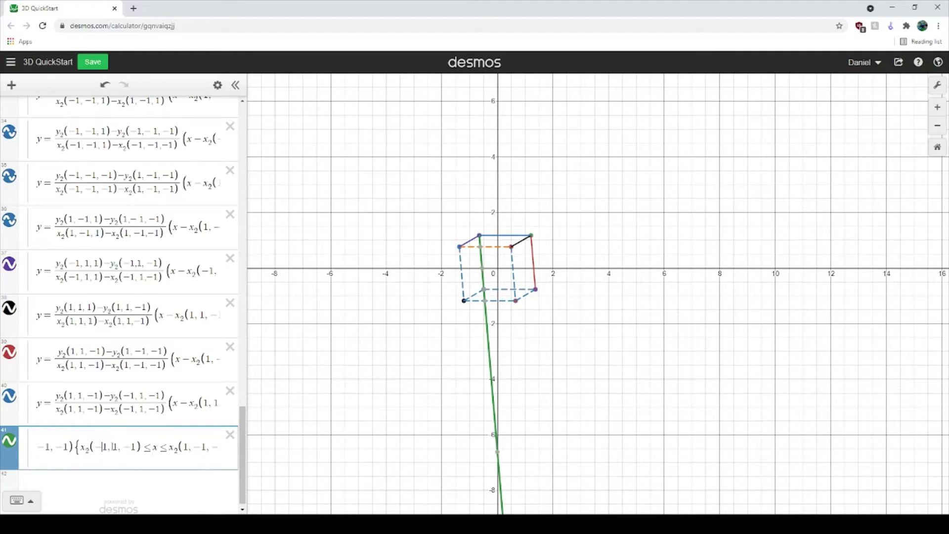
click(181, 447)
text(-)
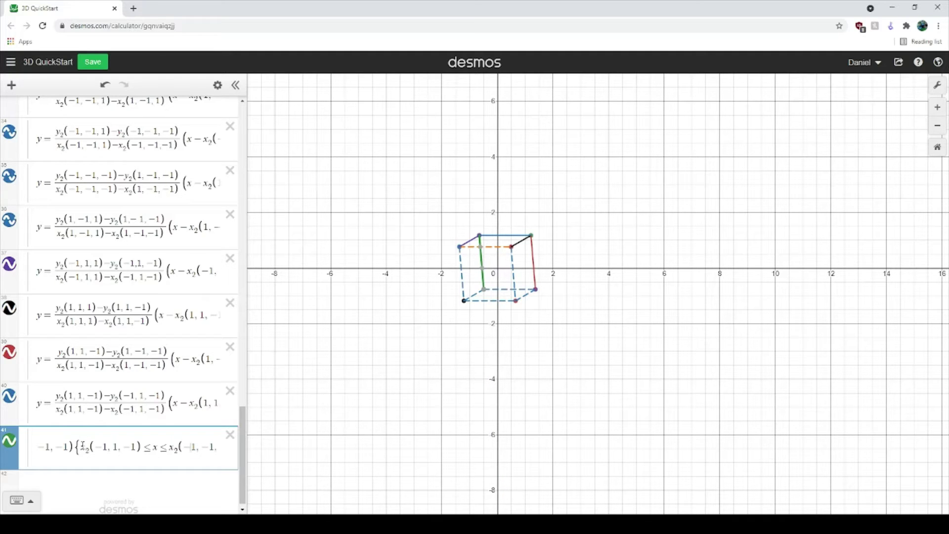
drag(79, 448, 305, 468)
click(175, 448)
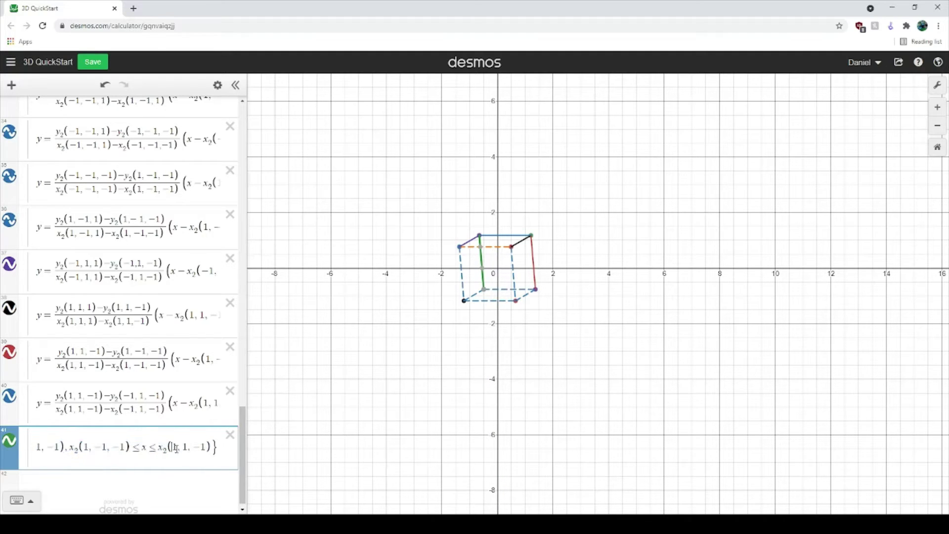
text(-1, -)
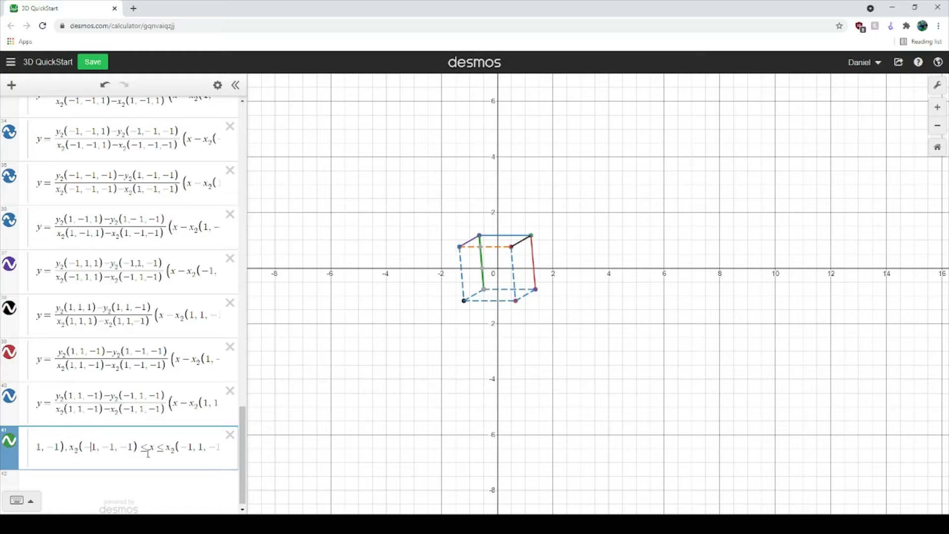
key(ctrl+a)
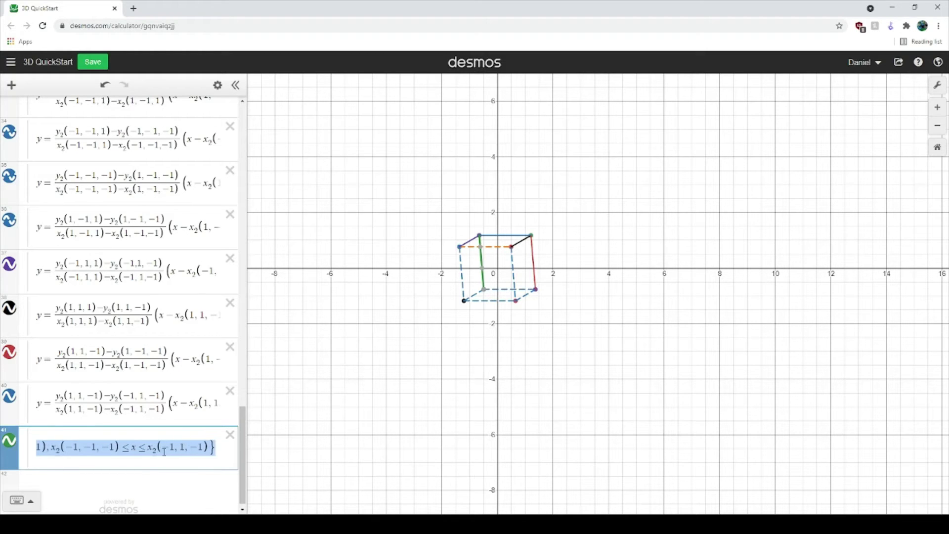
drag(164, 452, 31, 371)
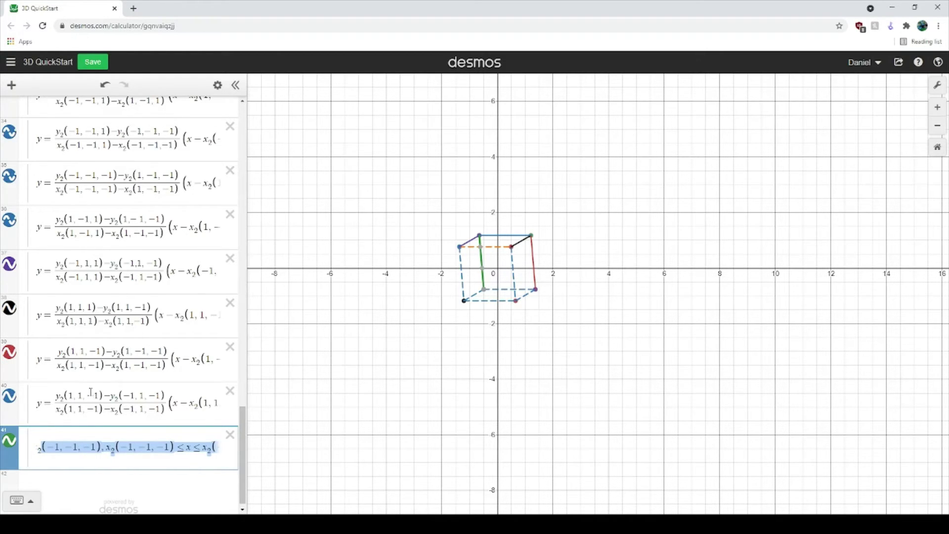
Set θ_y to 201 and check the rotated cube and the solid blue edge's equation.
scroll(90, 392, up, 20)
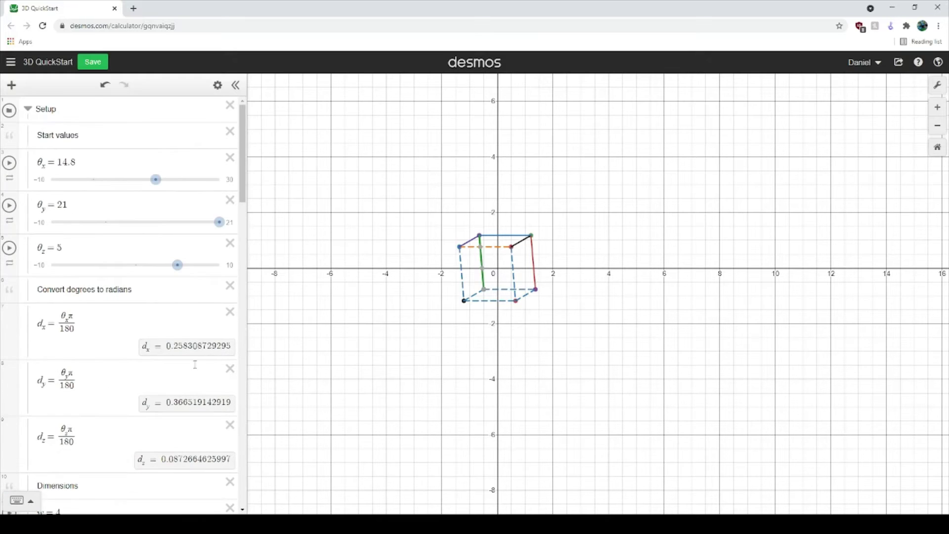
click(60, 206)
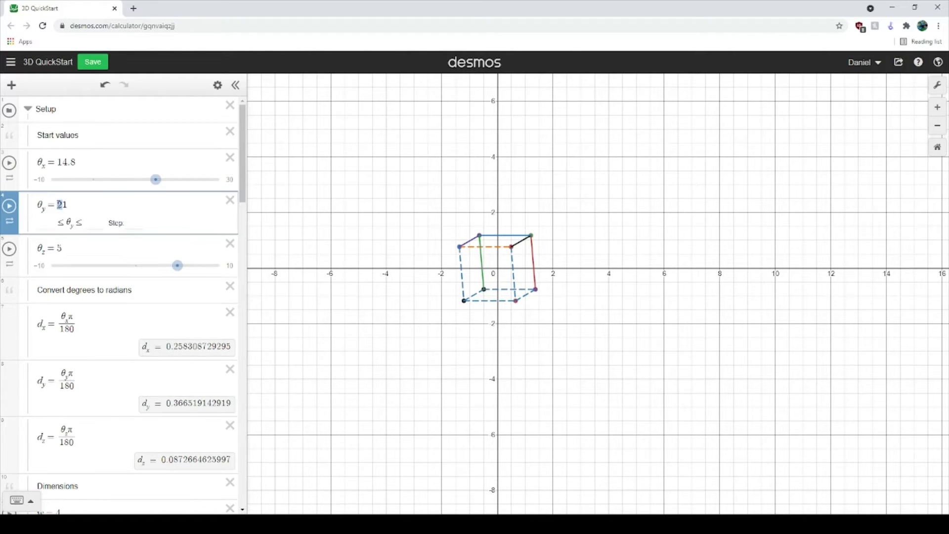
text(0)
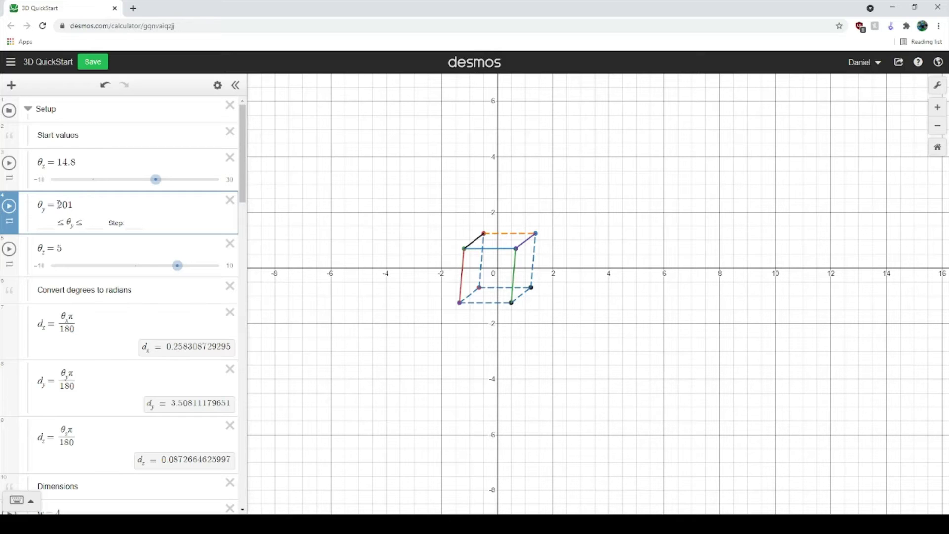
scroll(79, 337, down, 15)
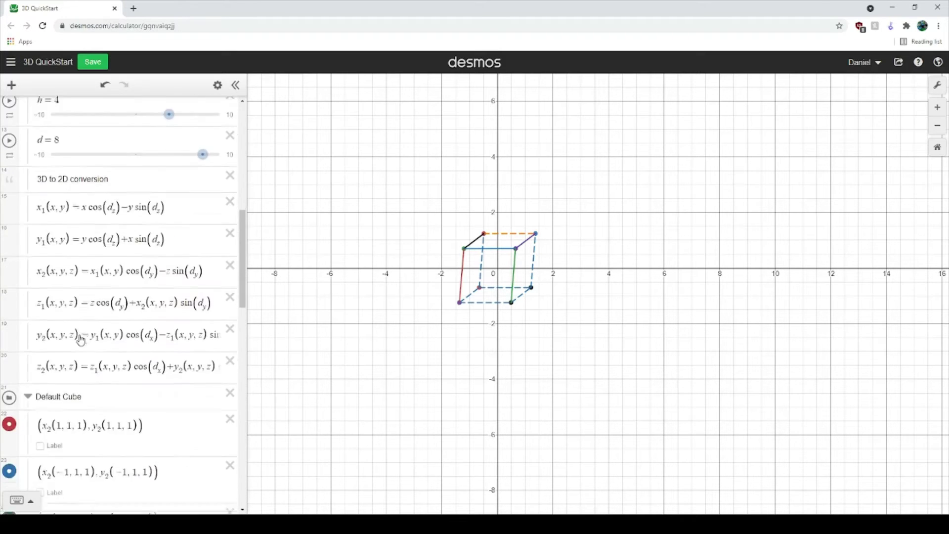
scroll(81, 335, down, 3)
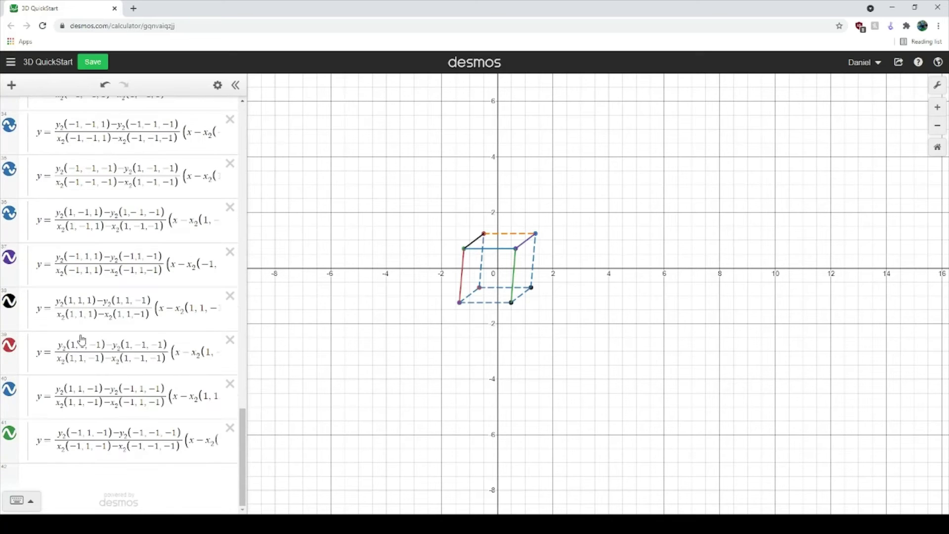
drag(102, 395, 297, 408)
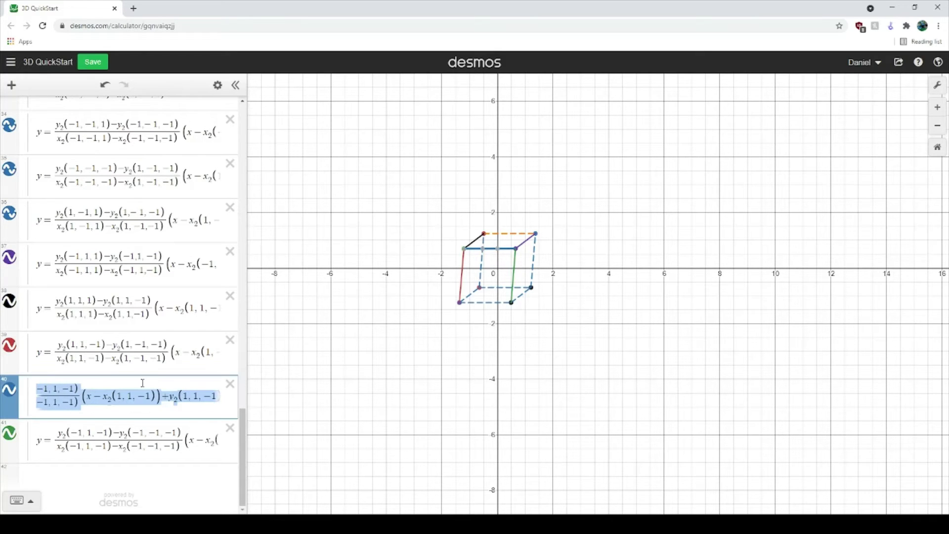
Set θ_y back to 21.
scroll(141, 382, up, 10)
scroll(140, 377, up, 6)
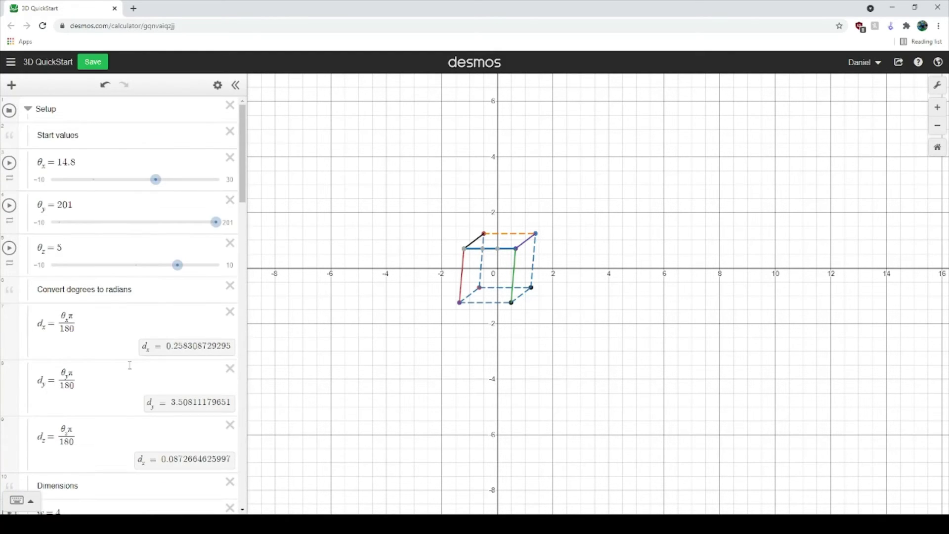
drag(68, 204, 57, 202)
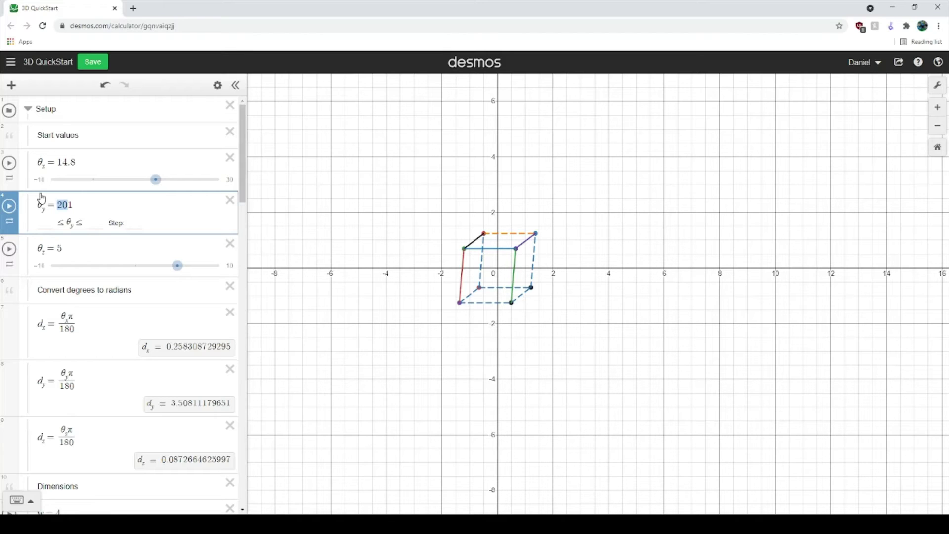
text(2)
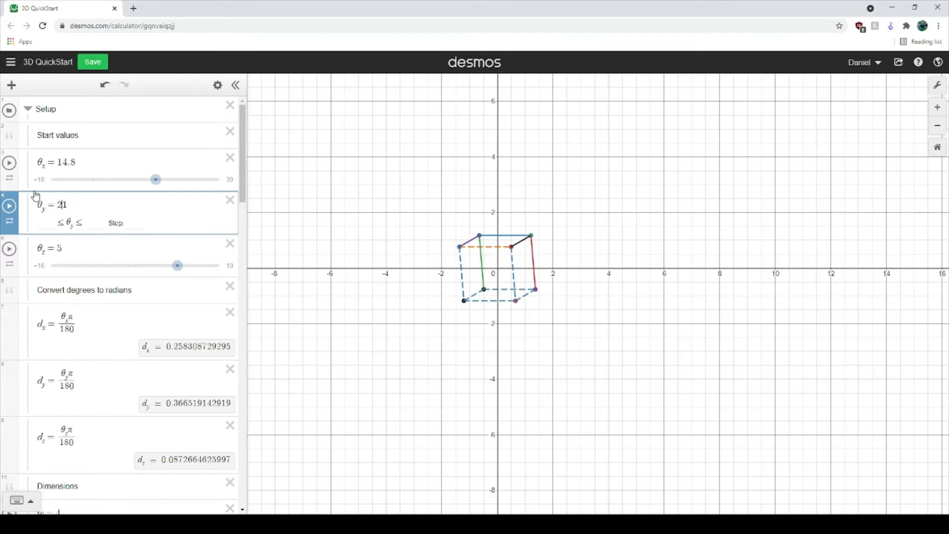
Restyle the solid purple edge as a dashed blue line.
scroll(166, 348, down, 15)
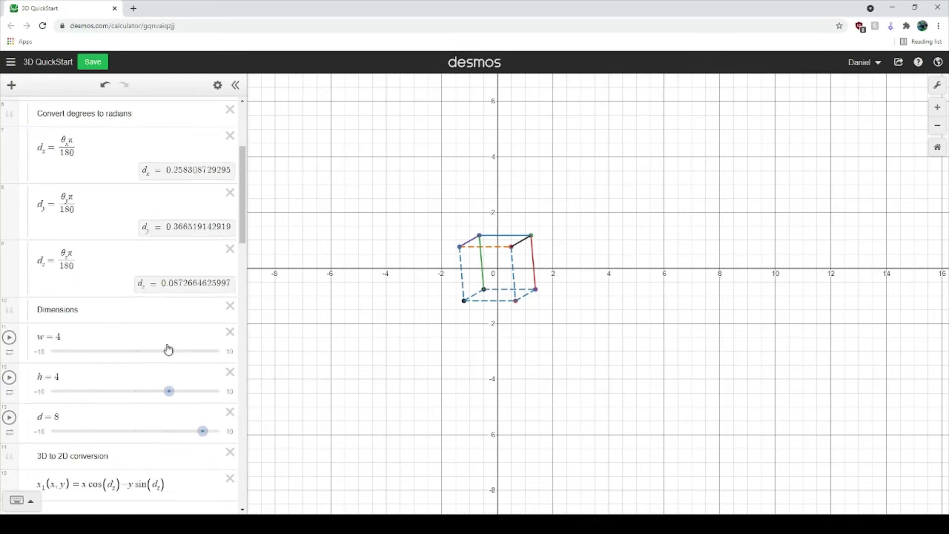
scroll(165, 346, down, 10)
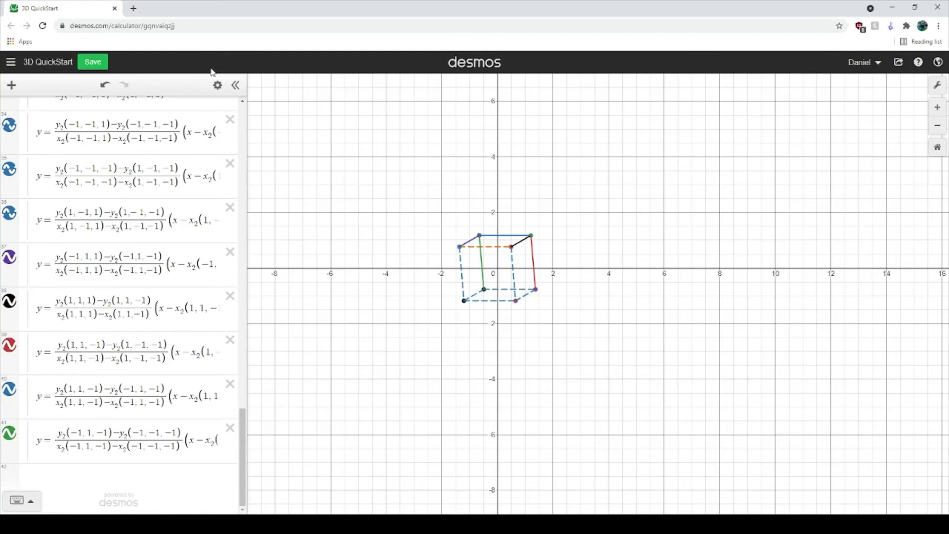
click(217, 85)
click(9, 257)
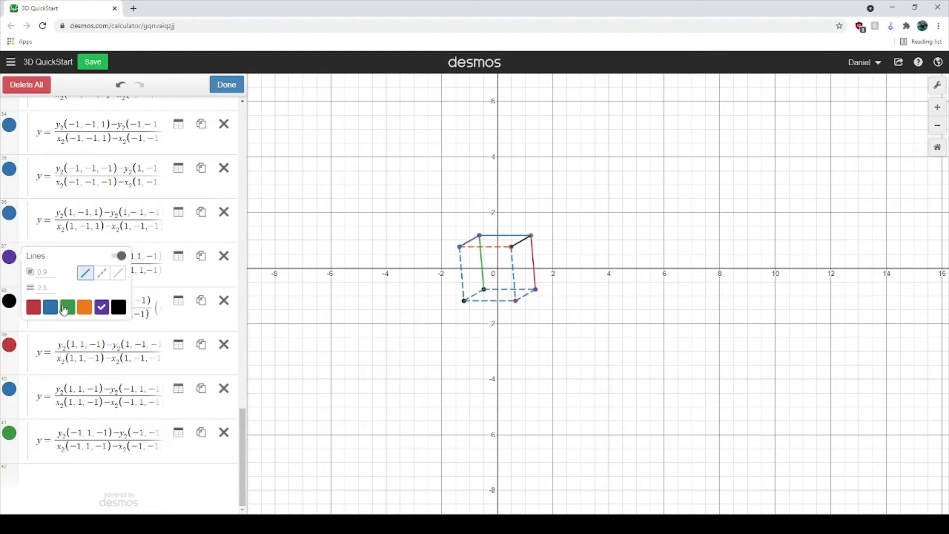
click(50, 307)
Restyle the solid black edge as a dashed blue line.
click(10, 300)
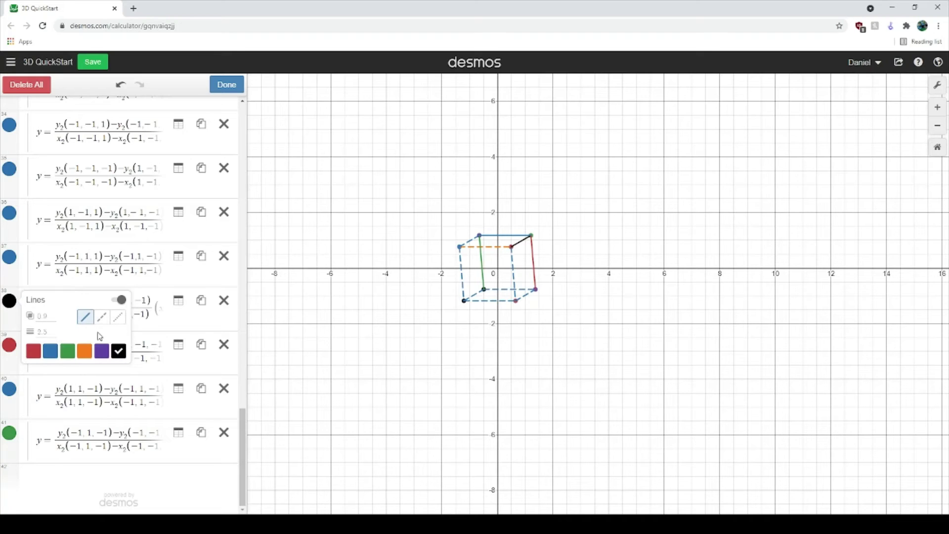
click(50, 350)
click(102, 316)
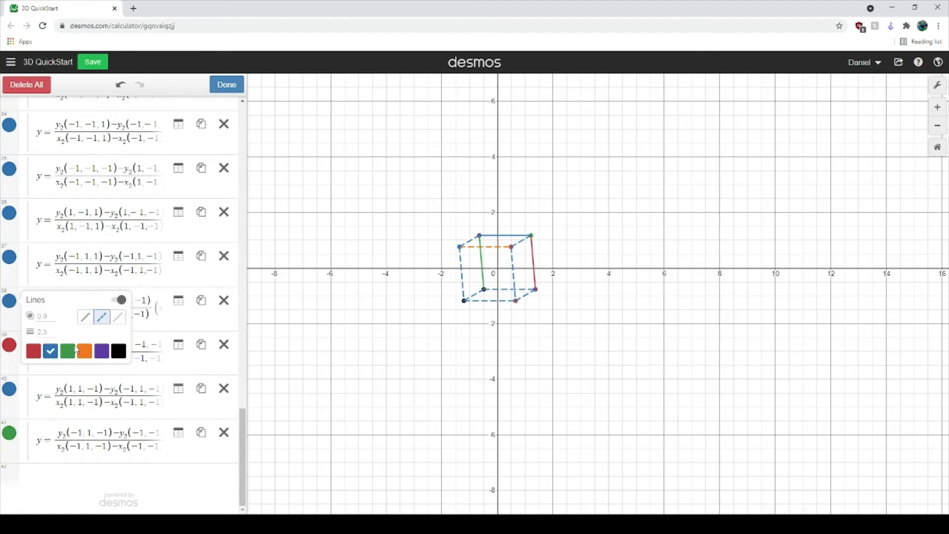
Restyle the solid red edge of the cube as a dashed blue line.
click(10, 344)
click(50, 395)
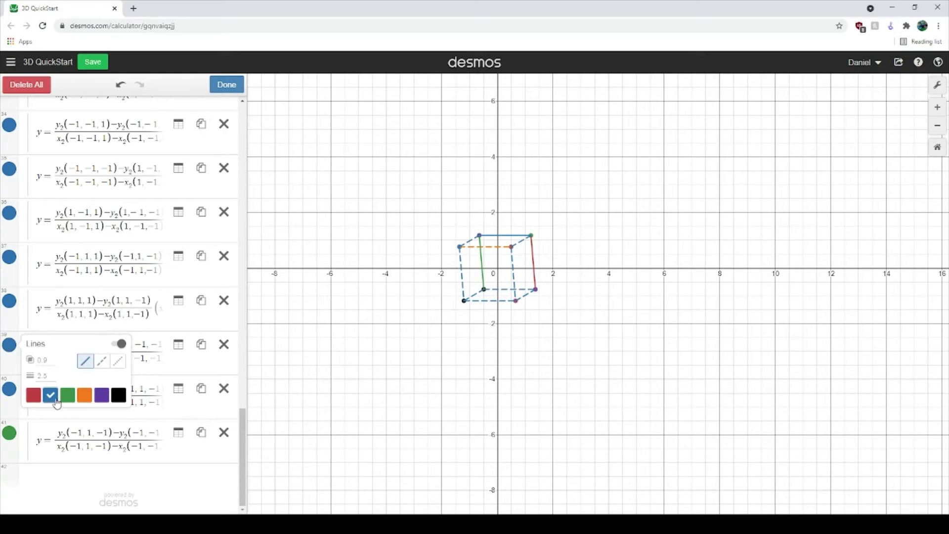
click(99, 363)
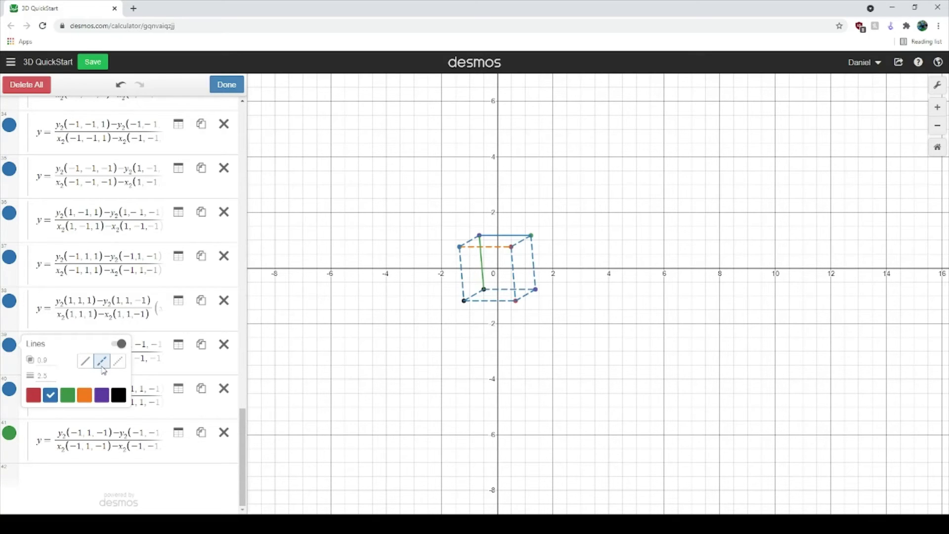
Restyle the solid green edge as a dashed blue line and finish editing the expression list.
click(9, 435)
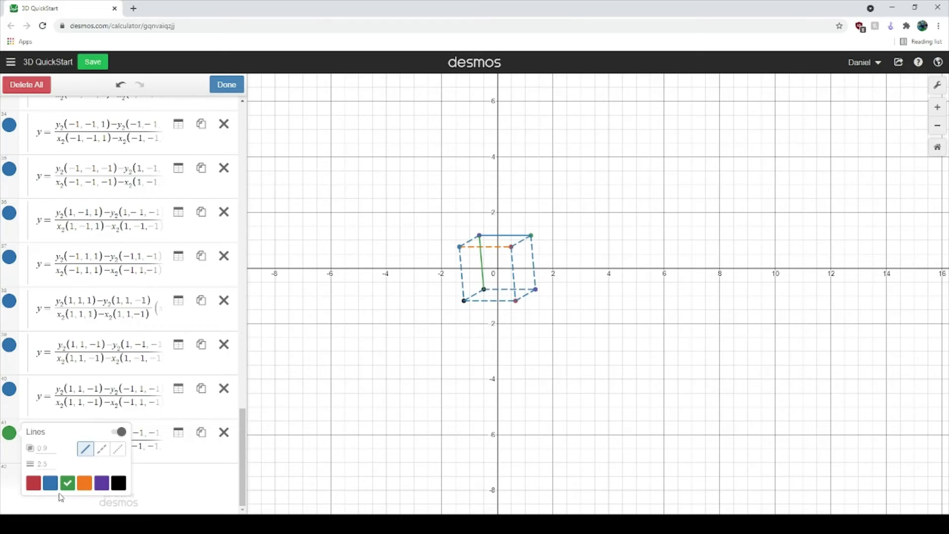
click(49, 482)
click(101, 448)
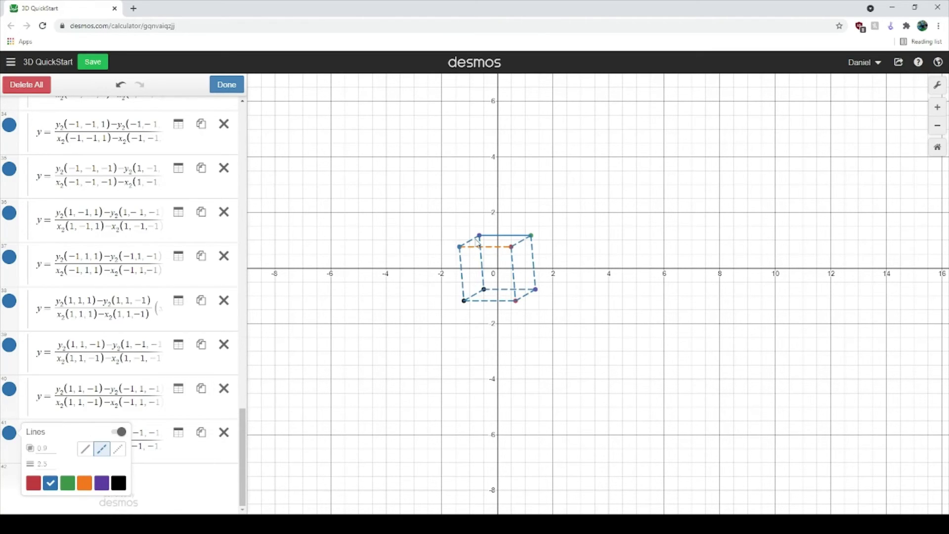
click(226, 84)
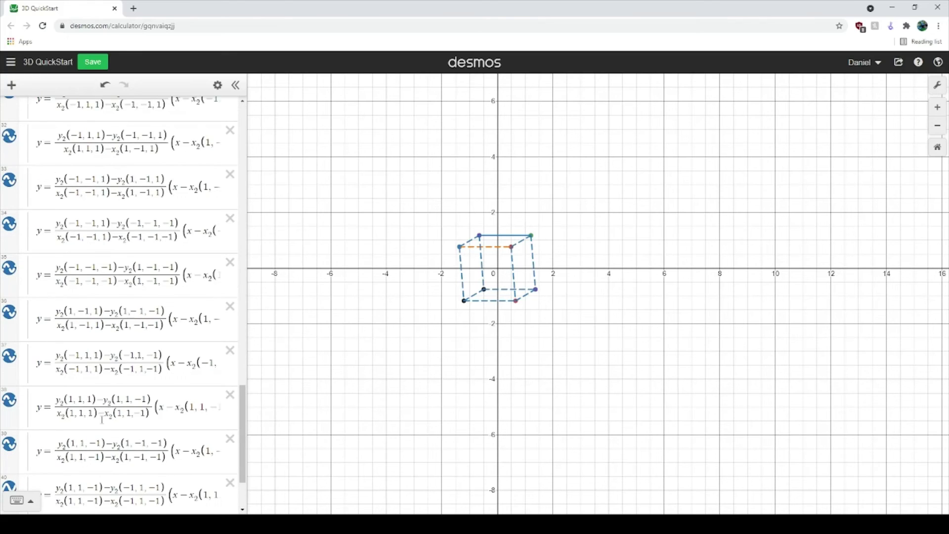
Change the cube's remaining solid blue edge to a dashed line.
click(217, 85)
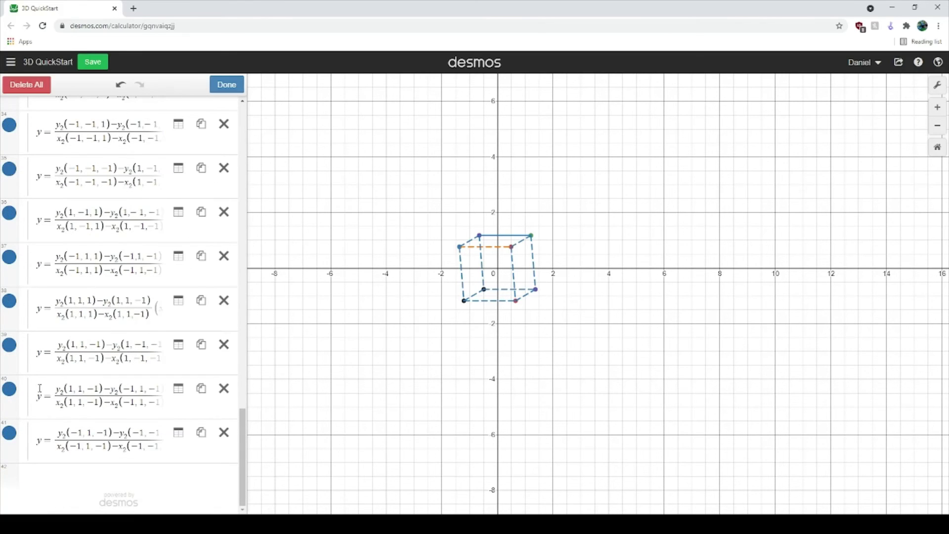
click(10, 388)
click(105, 406)
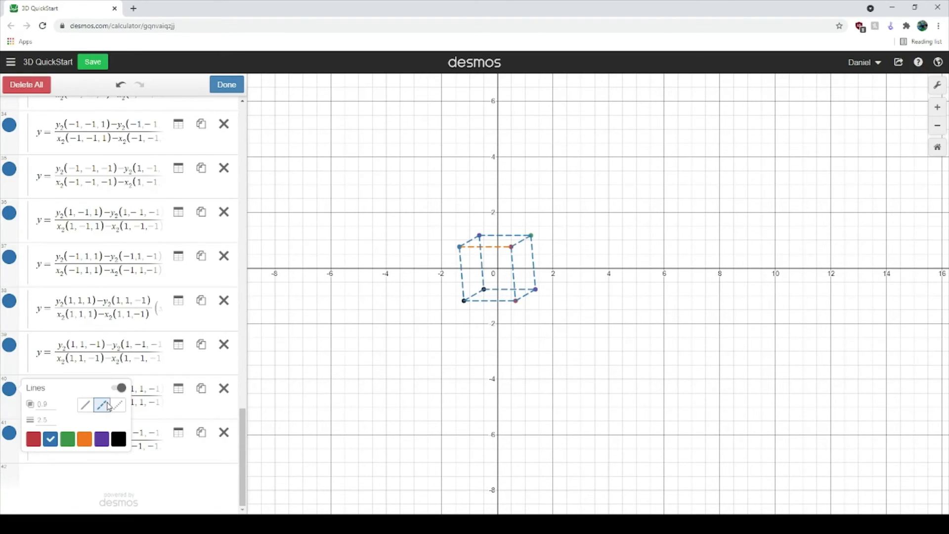
click(178, 388)
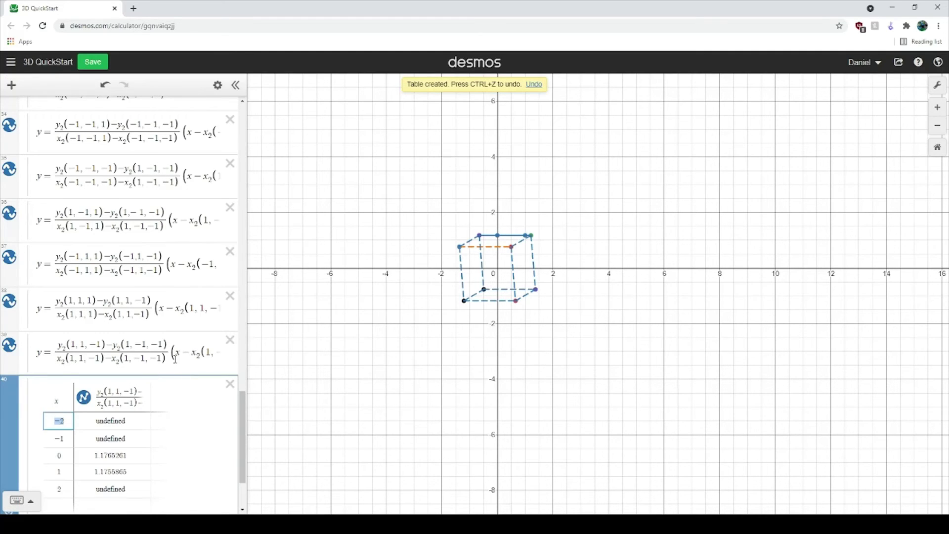
key(ctrl+z)
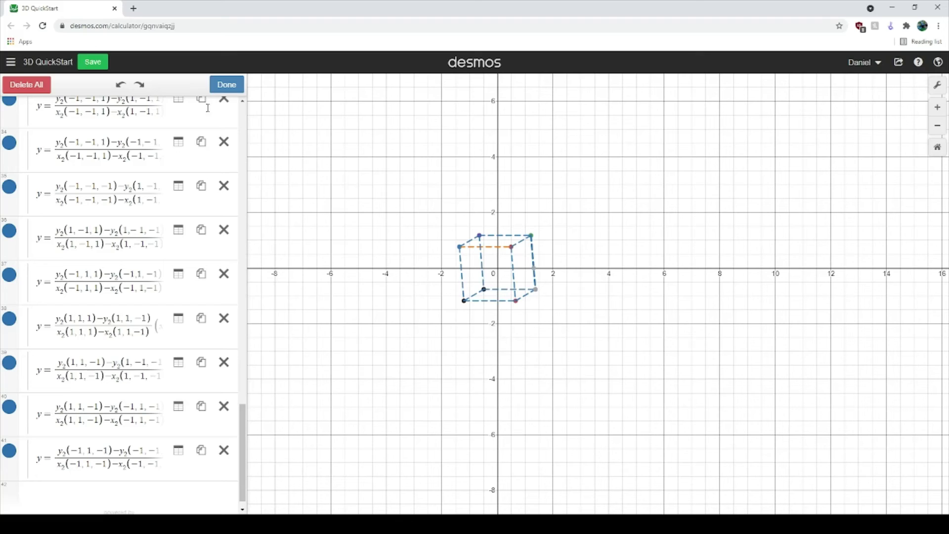
click(227, 84)
Recolor the dashed orange edge between (1, 1, 1) and (-1, 1, 1) blue.
scroll(125, 392, up, 4)
scroll(125, 392, up, 4)
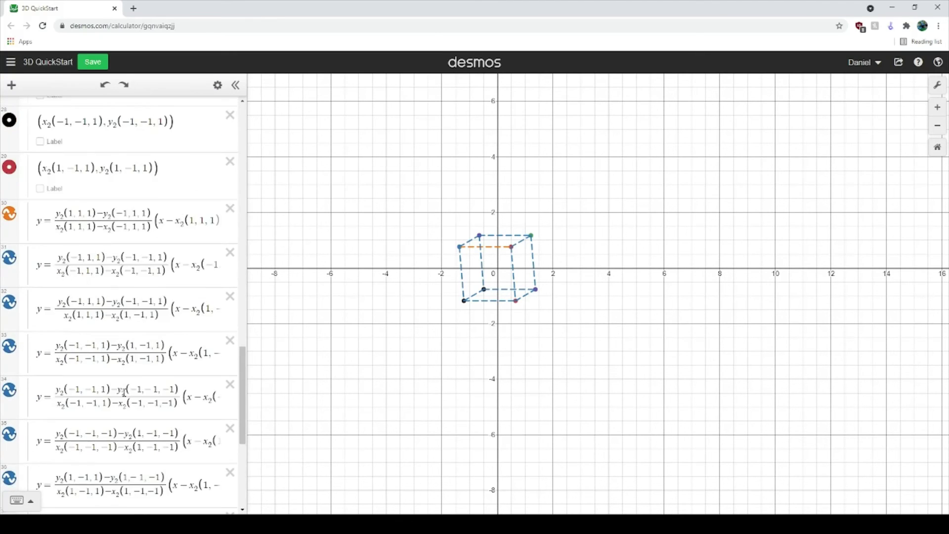
click(215, 85)
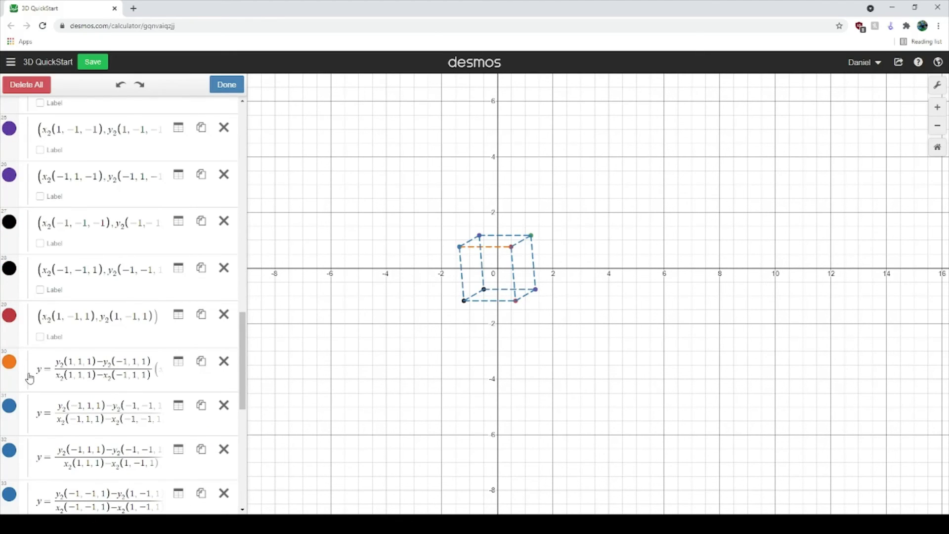
click(10, 362)
click(50, 411)
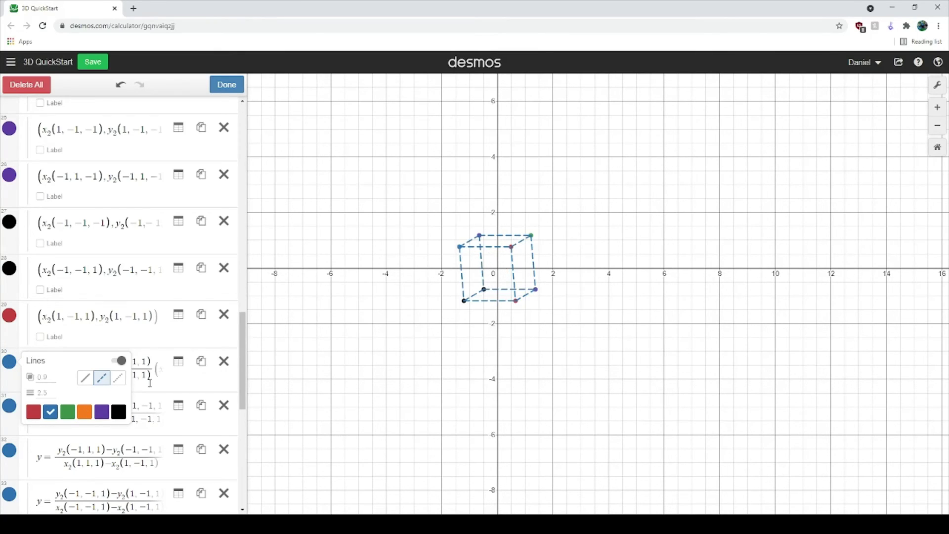
click(228, 88)
Delete all eight x_2/y_2 corner point expressions from the Default Cube folder, keeping only the edge equations.
scroll(115, 409, up, 2)
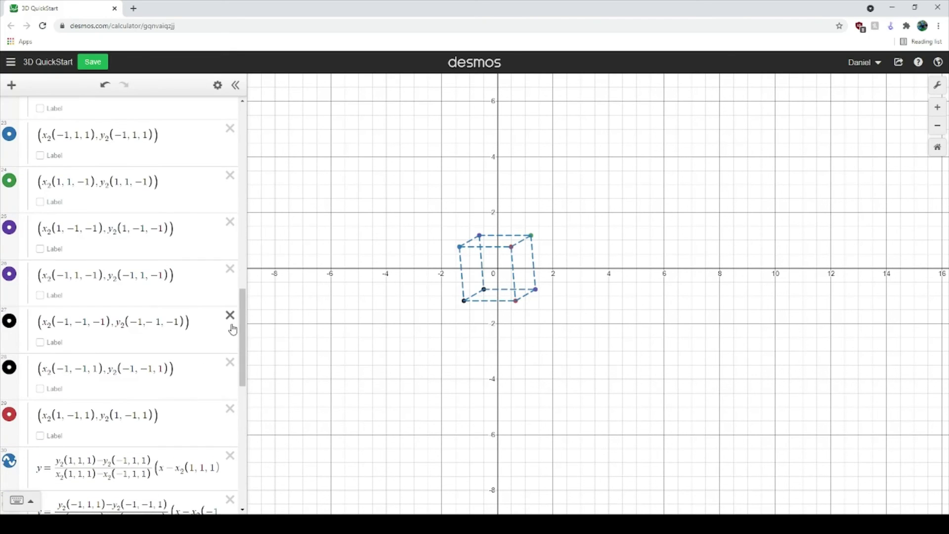
click(230, 409)
click(229, 362)
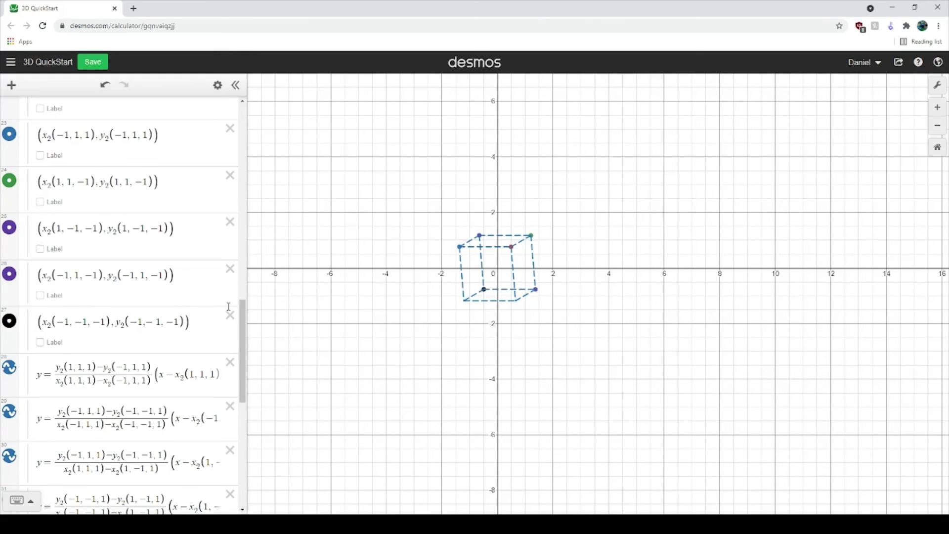
click(230, 315)
click(230, 268)
click(231, 223)
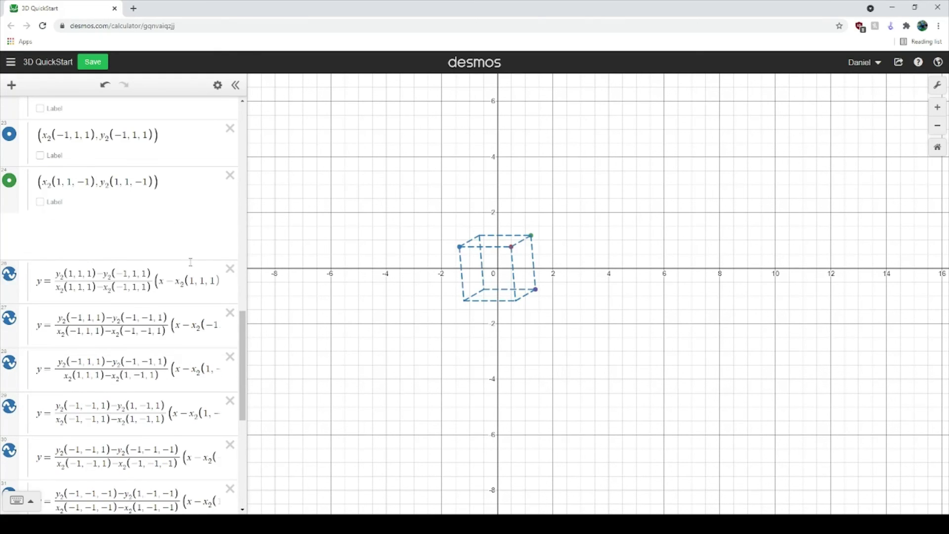
click(230, 274)
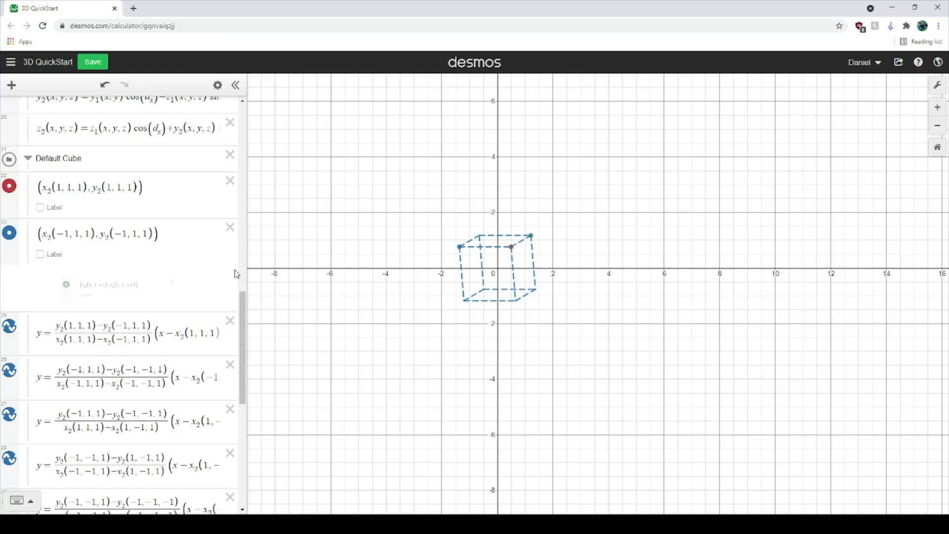
click(230, 227)
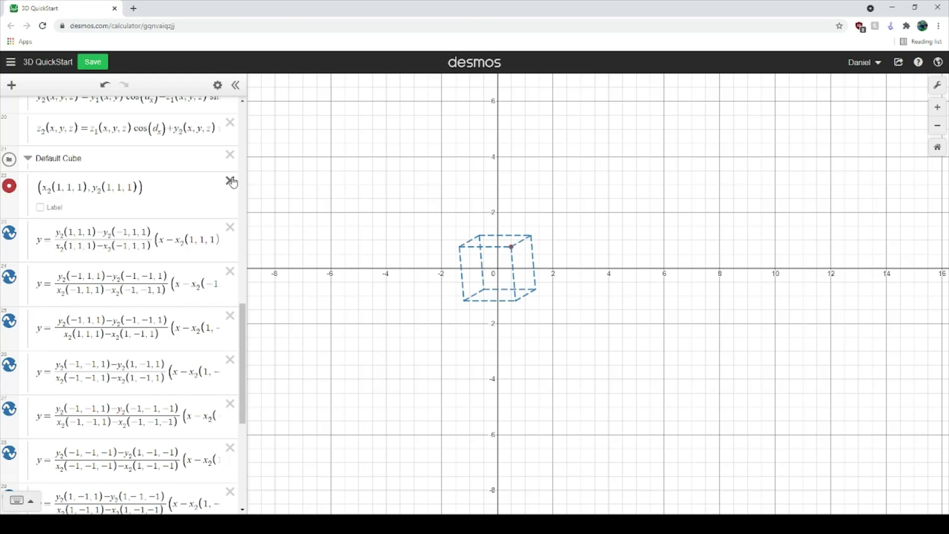
click(231, 181)
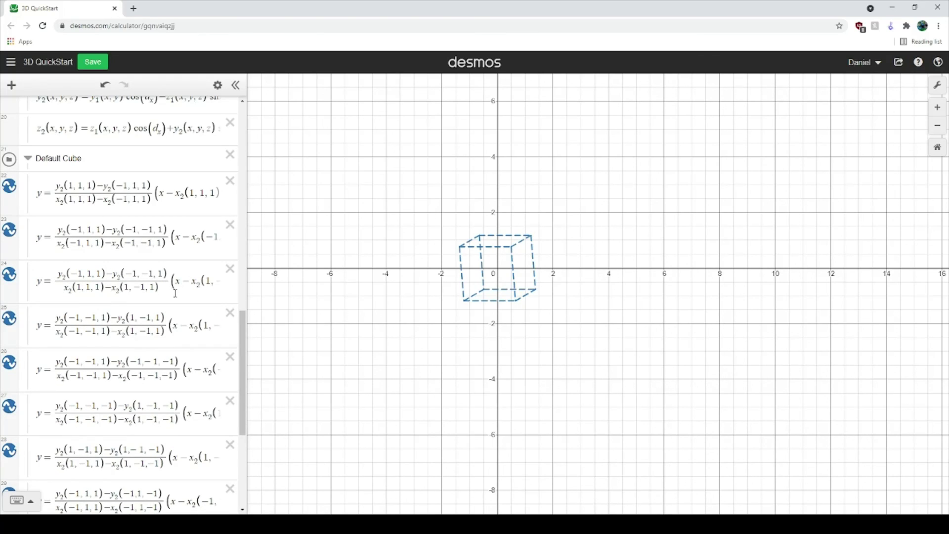